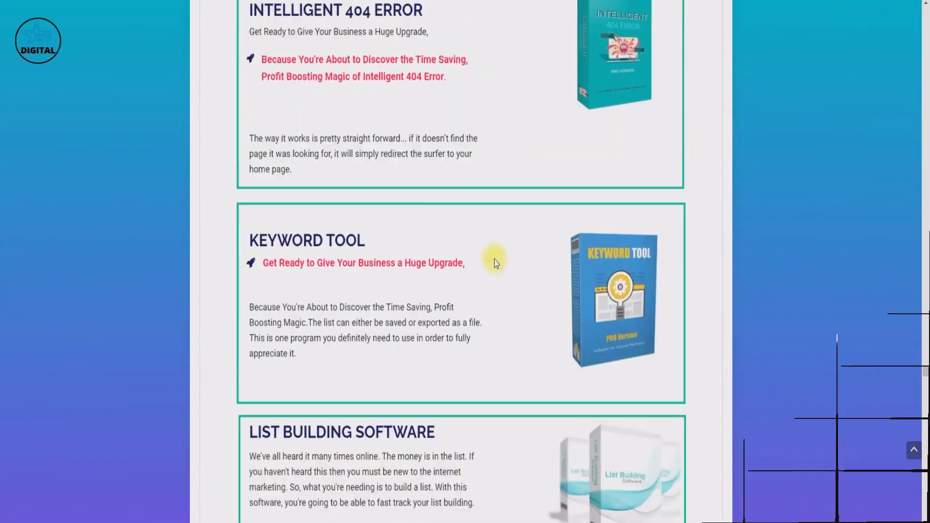
Scroll the bonus products list down past Easy Code Pro, Easy Password Encryption and Easy PR Booster.
scroll(494, 259, "down", 8)
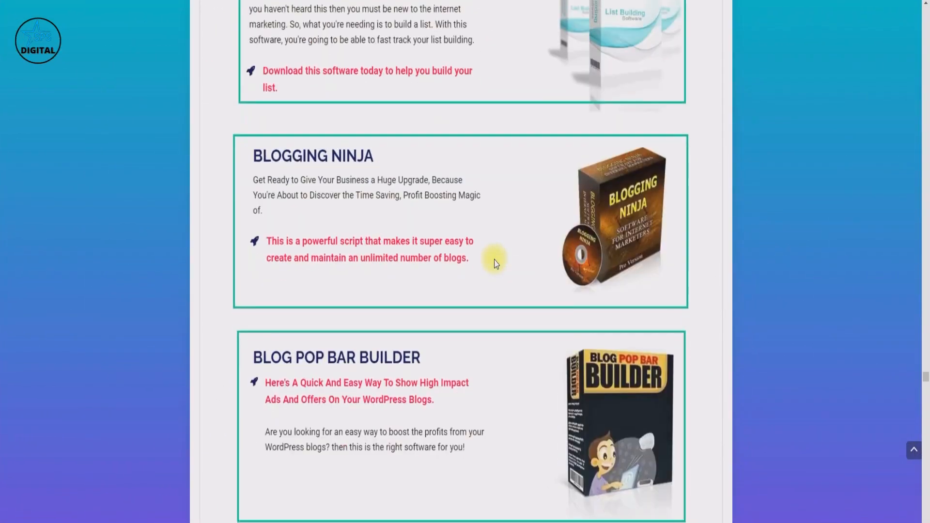
scroll(493, 263, "down", 20)
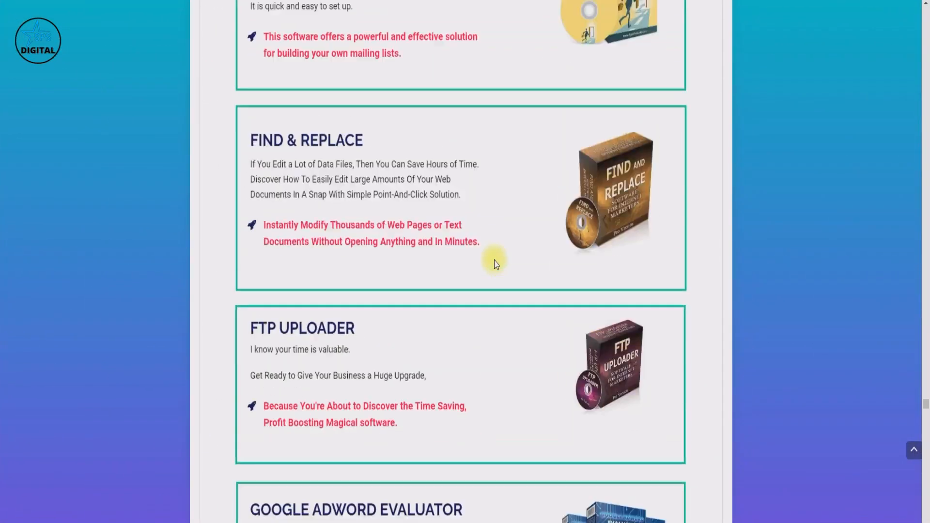
scroll(496, 263, "down", 20)
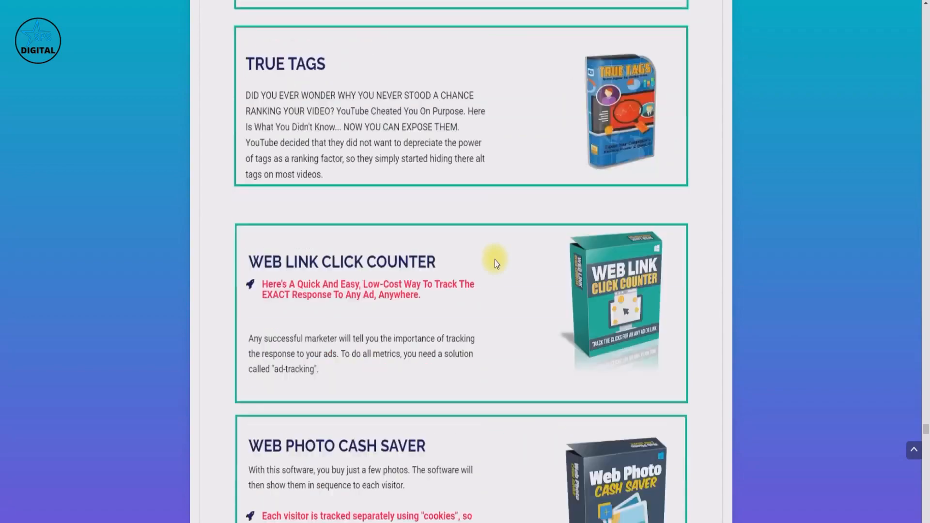
scroll(496, 264, "down", 20)
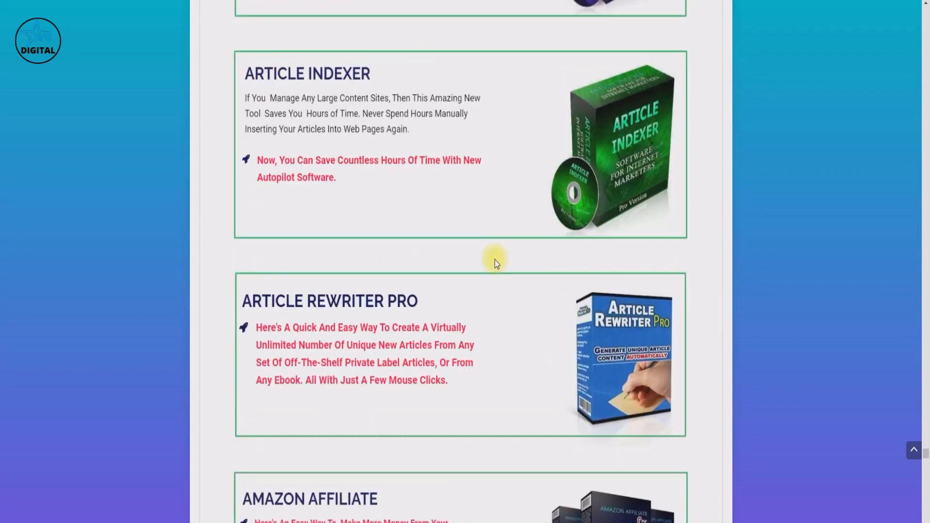
scroll(496, 264, "down", 20)
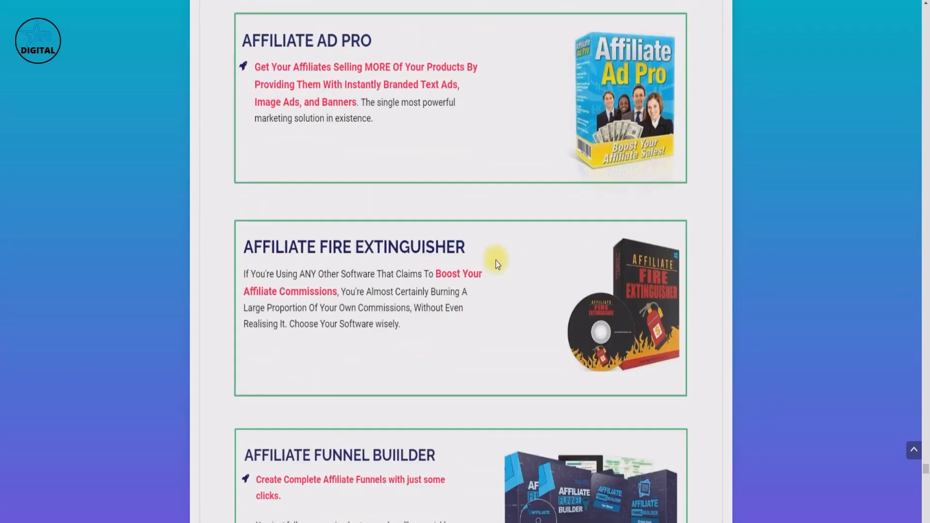
scroll(497, 264, "down", 20)
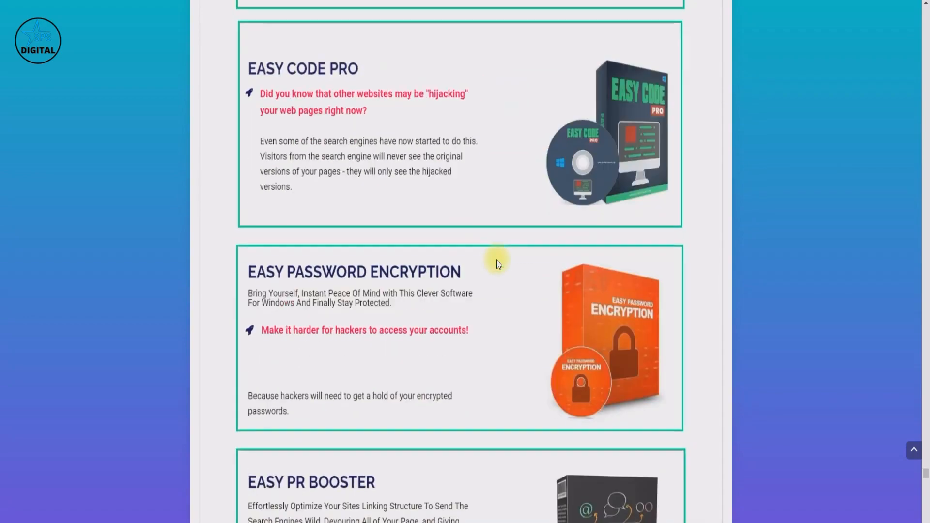
scroll(497, 263, "down", 20)
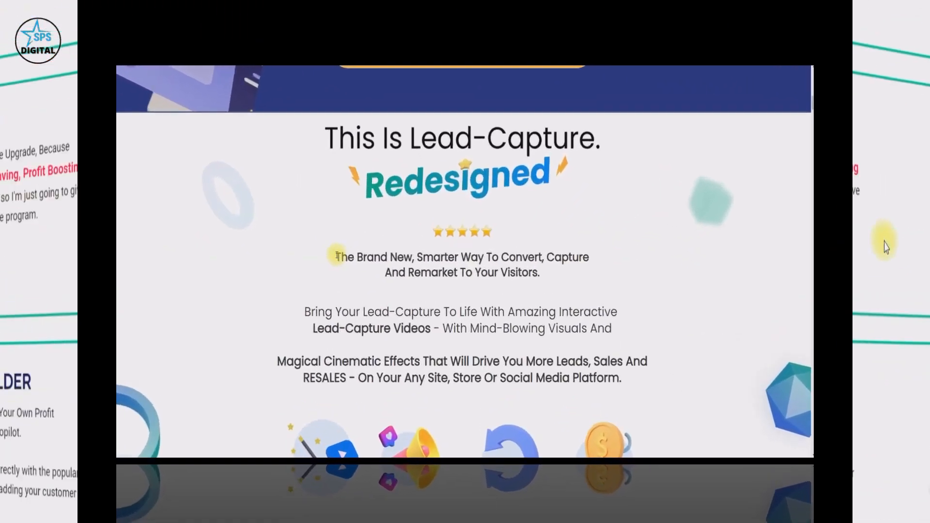
Highlight the LeadBuster tagline and the paragraphs on interactive lead-capture videos and cinematic effects.
left_click_drag(391, 246, 590, 280)
scroll(578, 285, "down", 2)
scroll(577, 286, "up", 1)
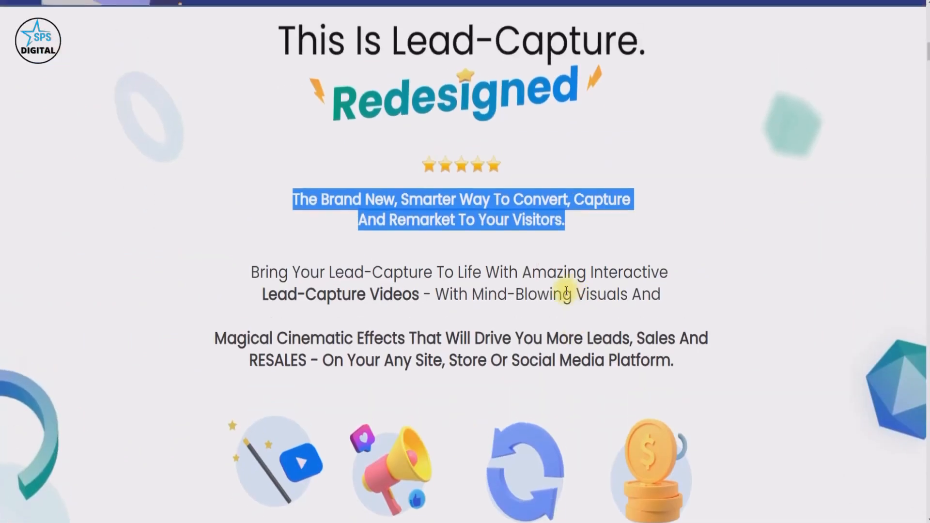
left_click_drag(250, 271, 676, 291)
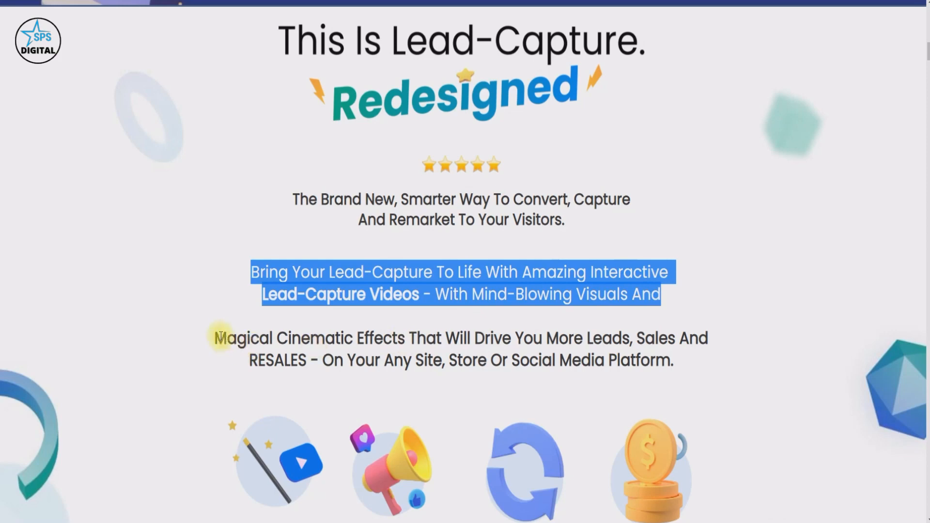
left_click_drag(214, 337, 680, 364)
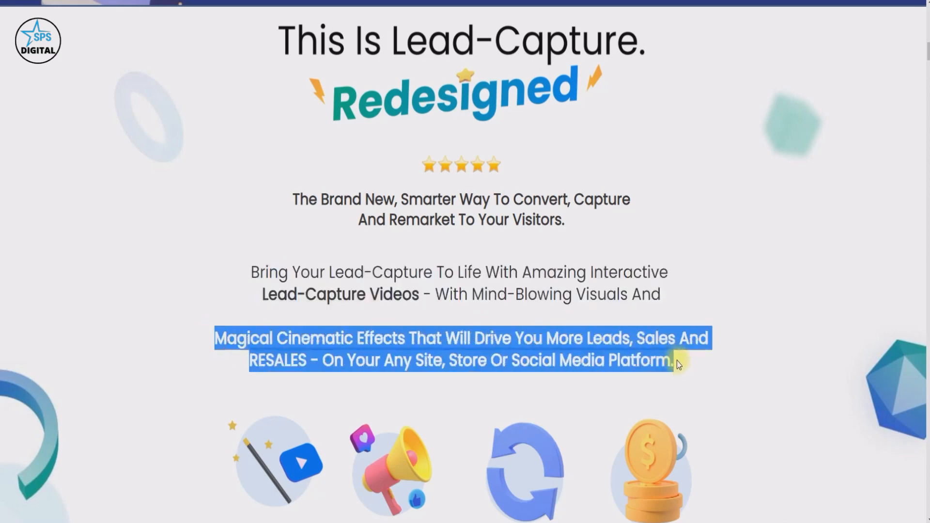
scroll(456, 313, "down", 9)
scroll(427, 323, "up", 1)
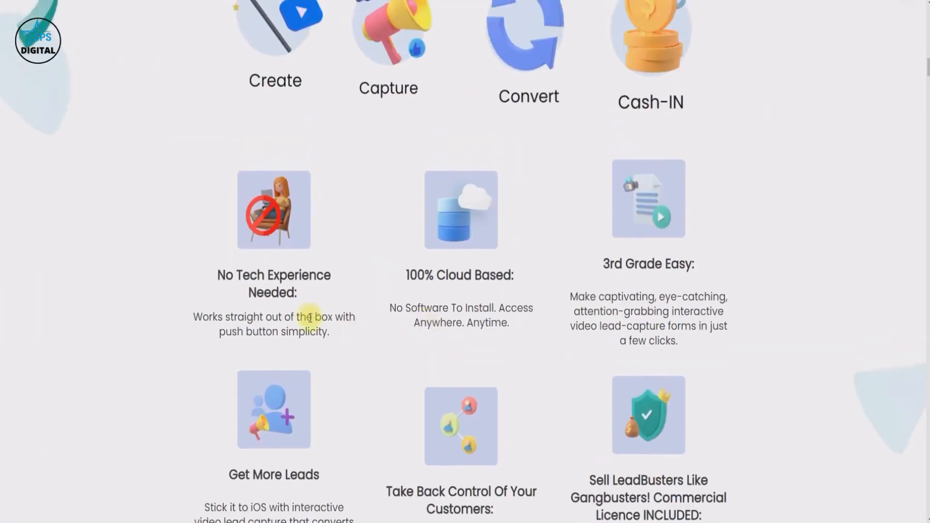
scroll(310, 318, "up", 1)
scroll(310, 318, "down", 4)
scroll(310, 318, "up", 1)
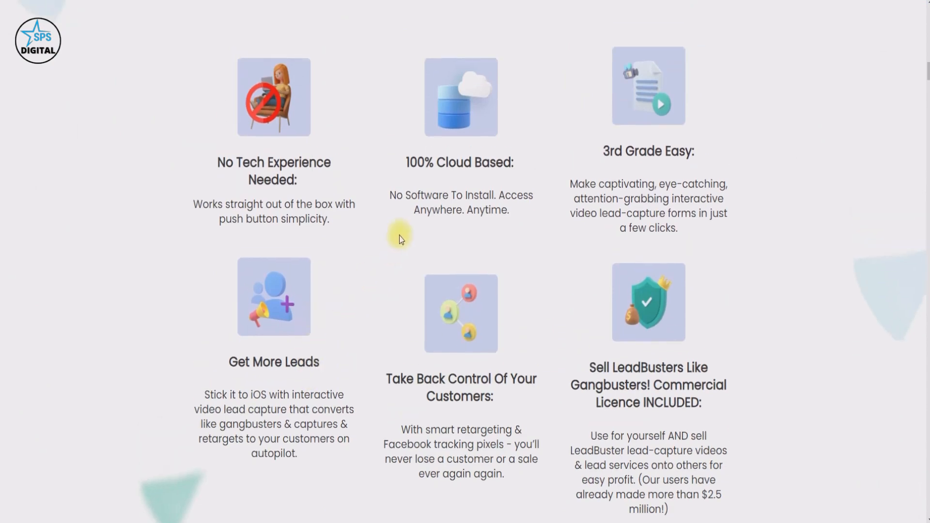
scroll(395, 242, "down", 4)
scroll(396, 248, "up", 2)
scroll(396, 249, "up", 2)
Highlight the Get More Leads and Sell LeadBusters licence features, clear the highlight, and scroll to testimonials.
left_click_drag(232, 358, 307, 465)
scroll(385, 402, "down", 2)
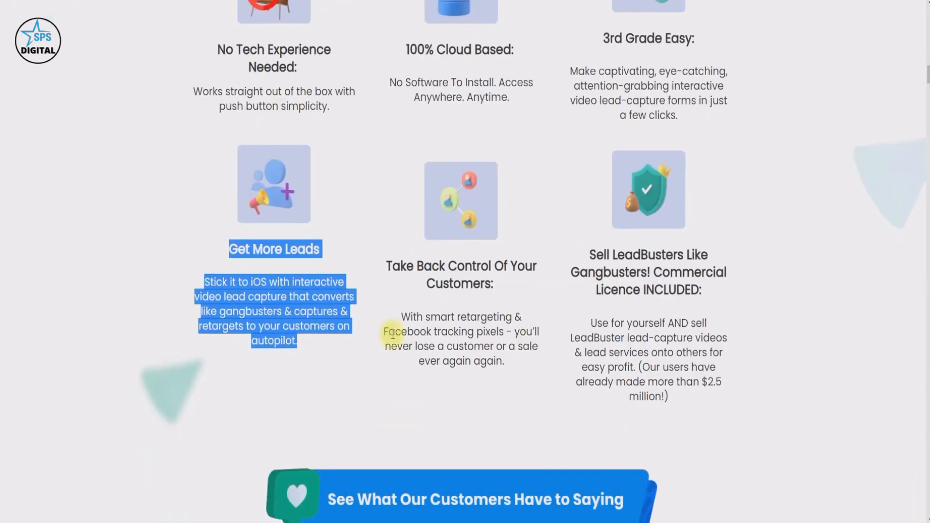
left_click_drag(386, 261, 493, 364)
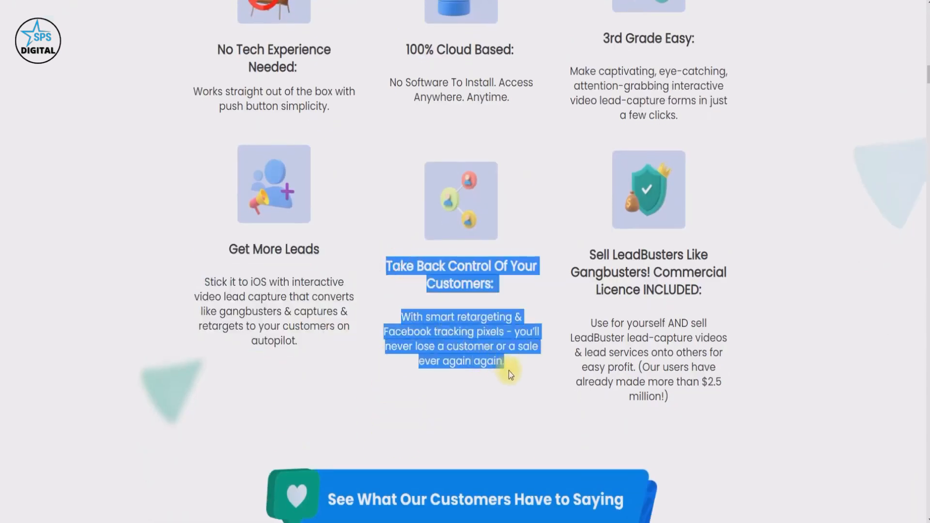
left_click_drag(589, 251, 690, 390)
left_click(501, 385)
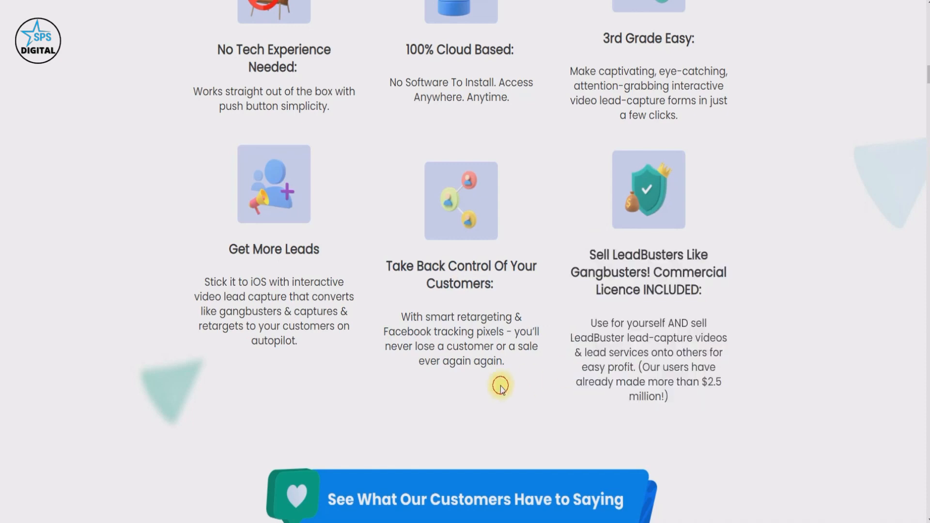
scroll(501, 386, "down", 4)
scroll(500, 385, "down", 6)
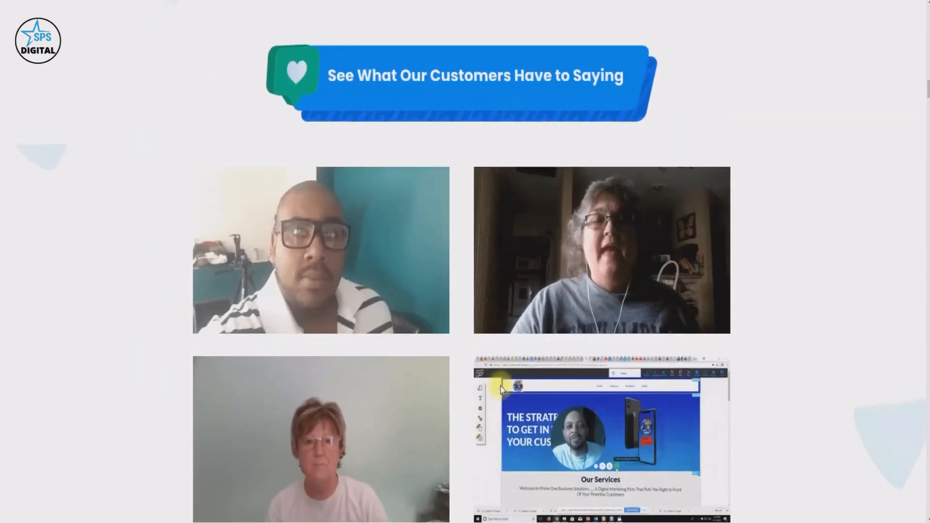
scroll(501, 386, "up", 3)
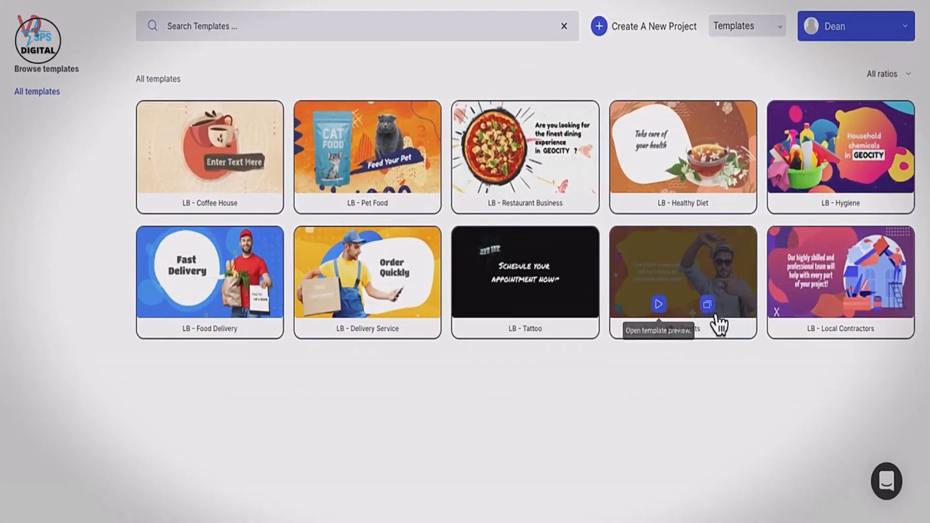
Preview and play the LB - Events template, then open it as a 16:9 remix project.
left_click(661, 307)
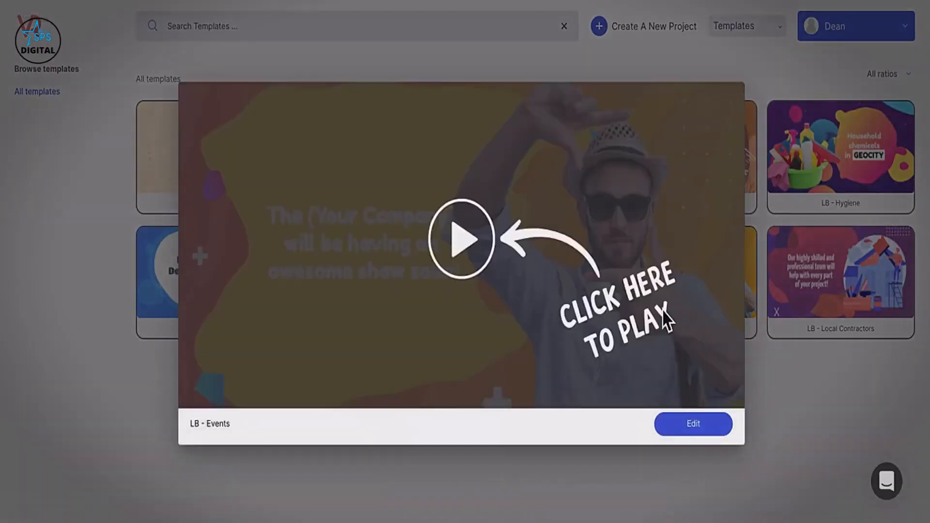
left_click(463, 249)
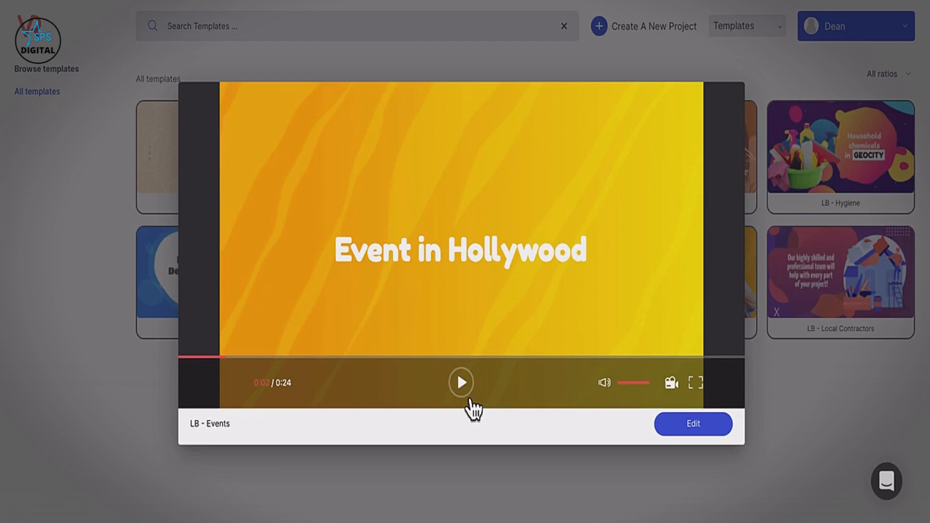
left_click(692, 433)
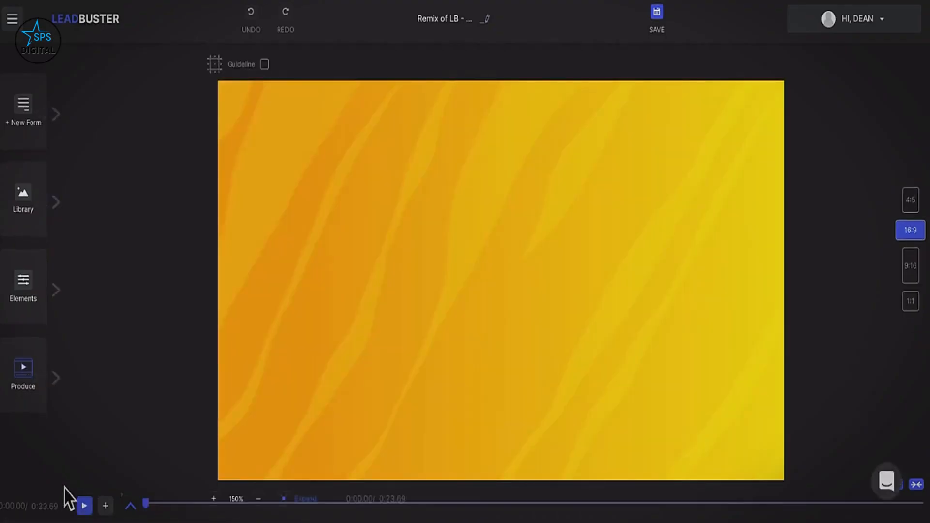
Expand the timeline, scrub to the purple scene and back, and check Layer 0's blend mode.
left_click(131, 506)
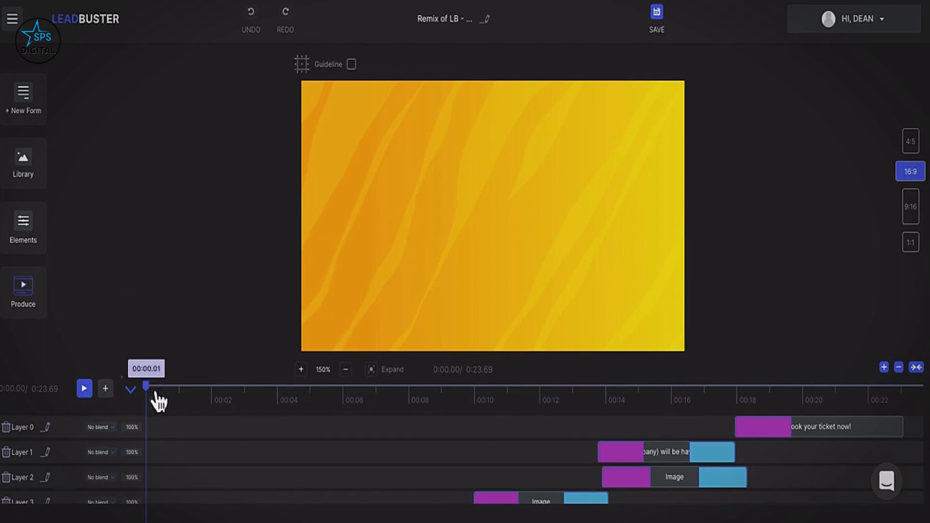
left_click_drag(158, 400, 857, 400)
left_click_drag(731, 410, 155, 399)
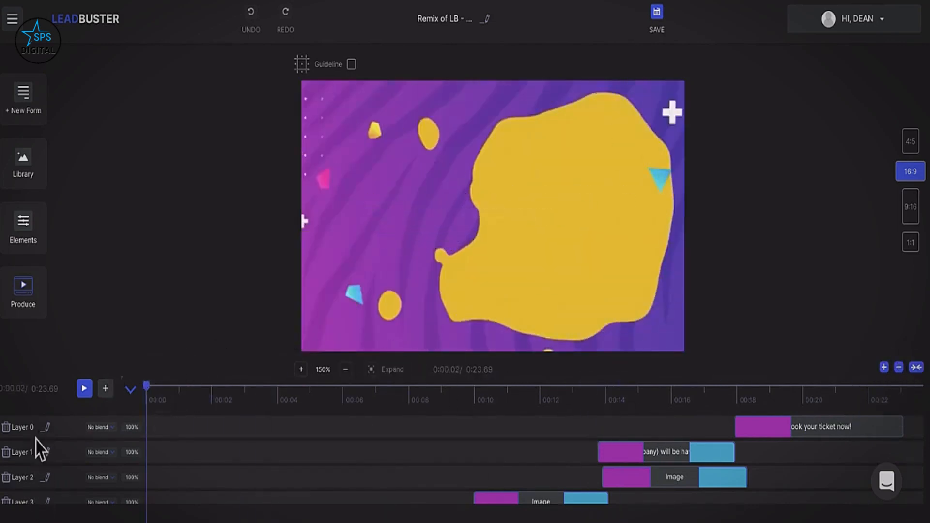
left_click(106, 428)
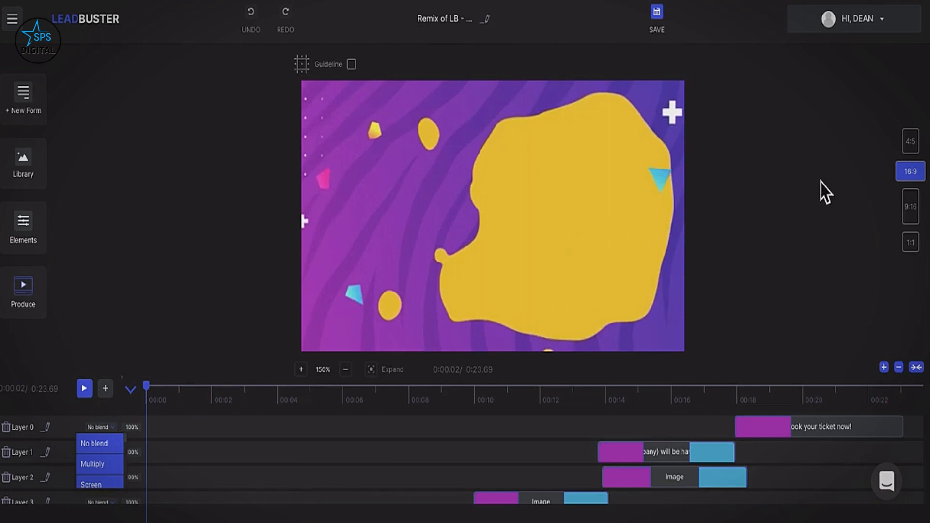
left_click(919, 154)
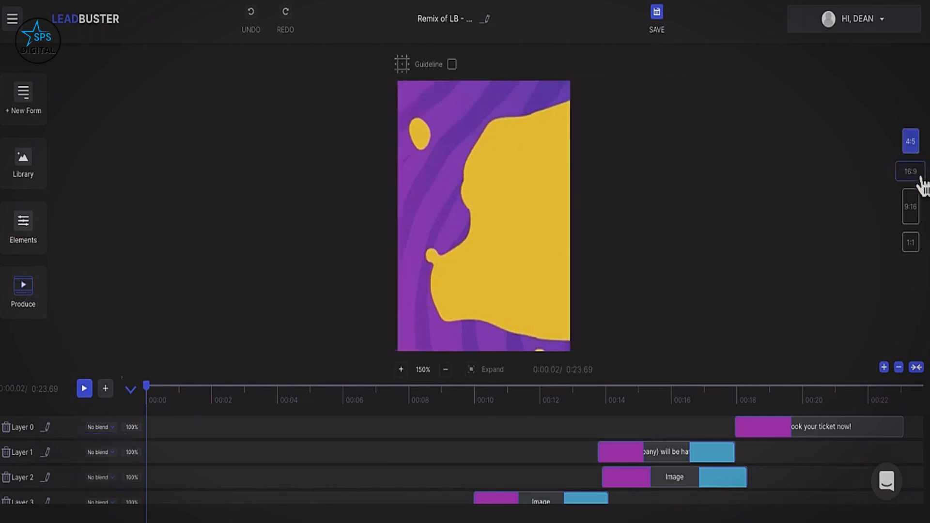
left_click(920, 175)
left_click(920, 211)
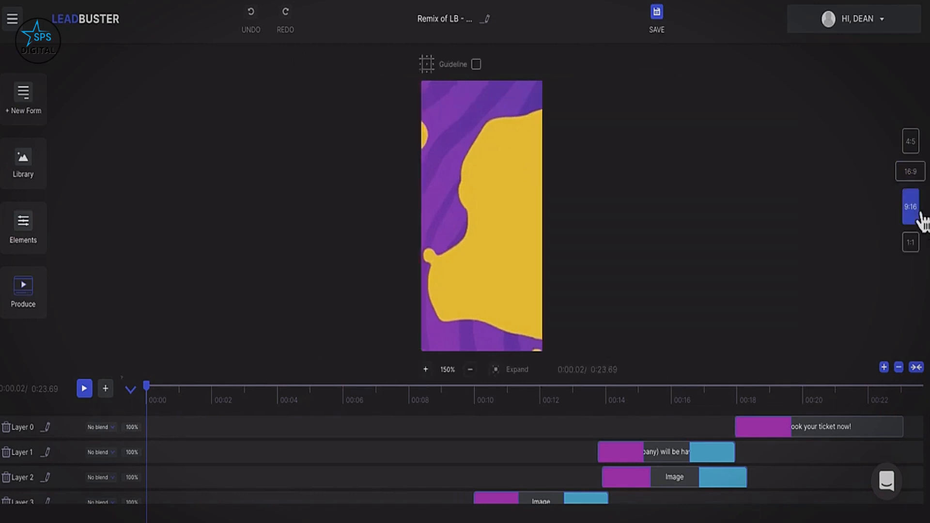
left_click(919, 242)
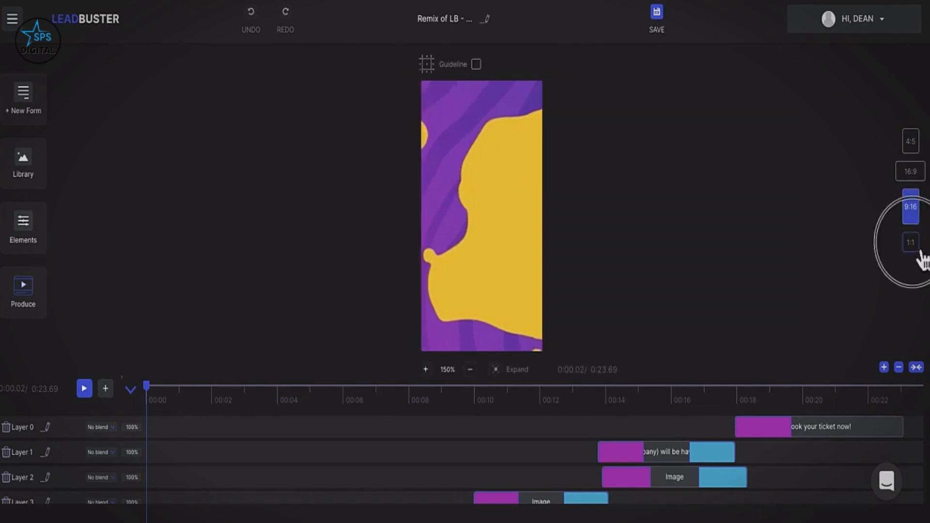
left_click(919, 154)
left_click(920, 172)
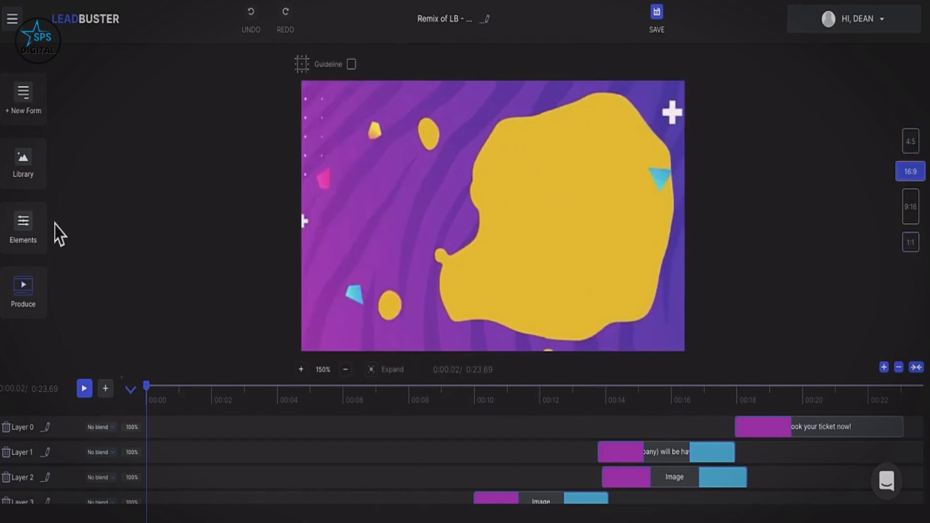
Select the Layer 5 image clip, replay from the start and pause on the {{FIRSTNAME}} scene.
left_click_drag(148, 387, 315, 408)
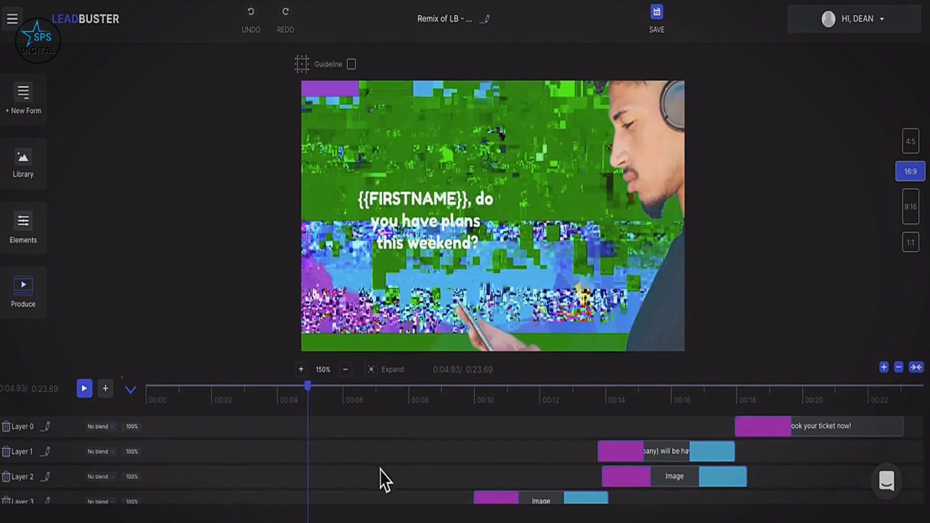
scroll(380, 477, "down", 3)
left_click(354, 441)
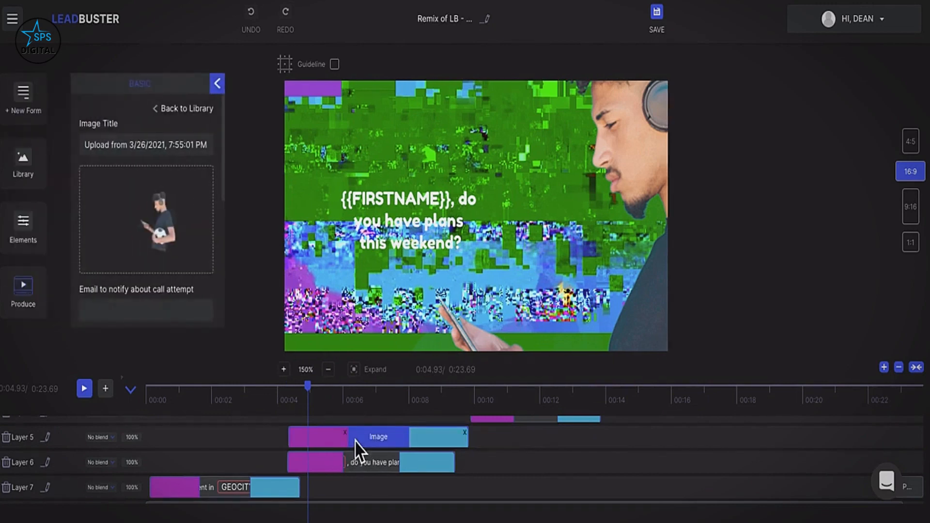
left_click_drag(321, 401, 145, 394)
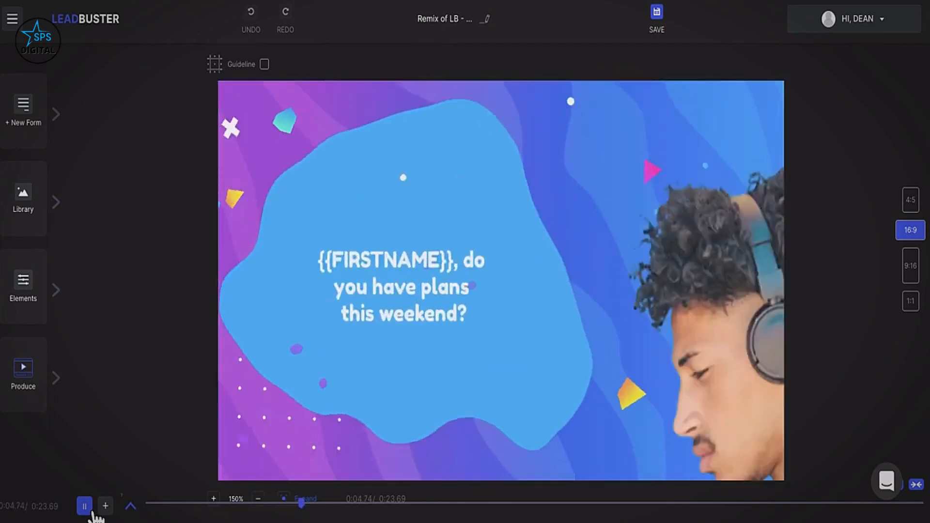
left_click(86, 507)
left_click(732, 205)
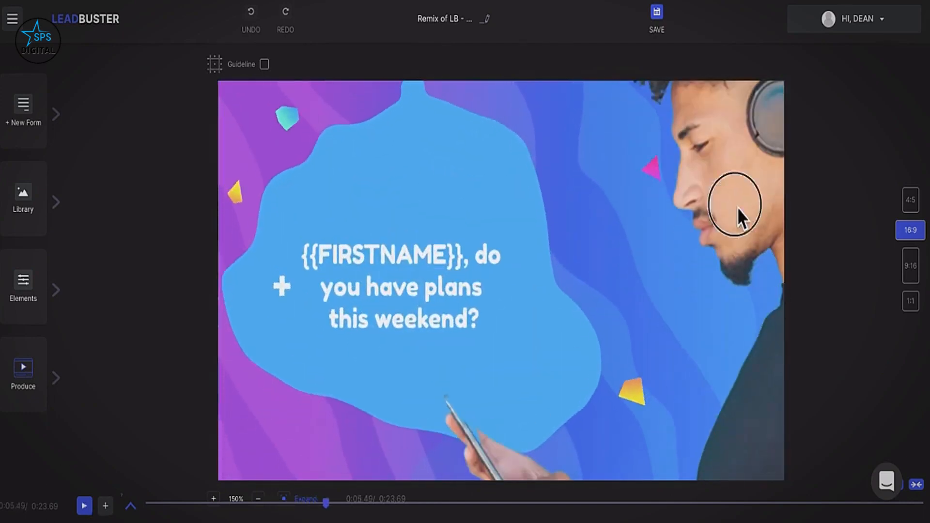
Move the man image off the caption and try the 4:5 portrait format.
left_click_drag(681, 209, 526, 366)
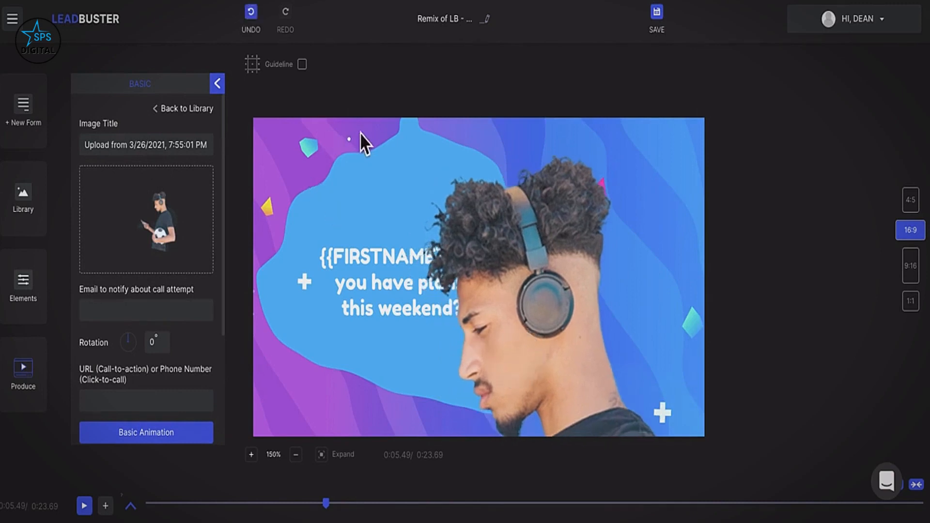
left_click_drag(356, 147, 448, 193)
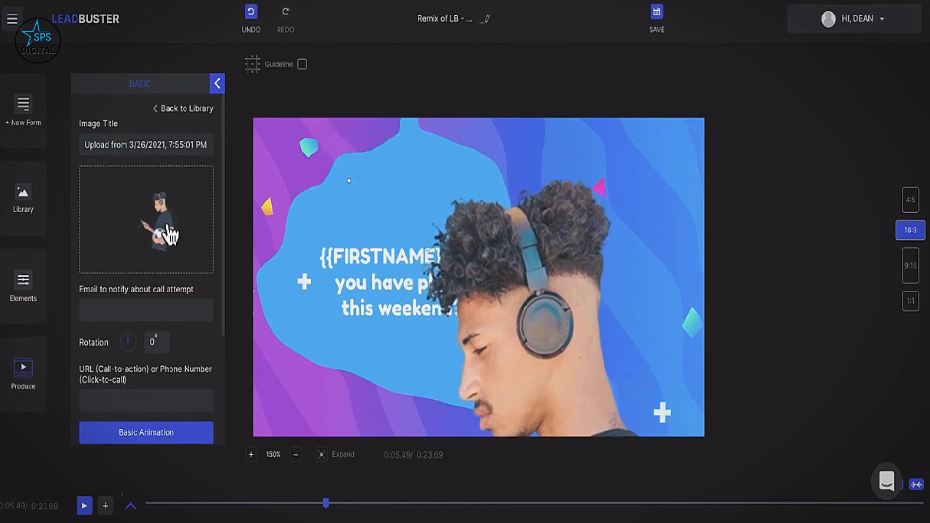
left_click_drag(550, 326, 566, 254)
left_click(910, 199)
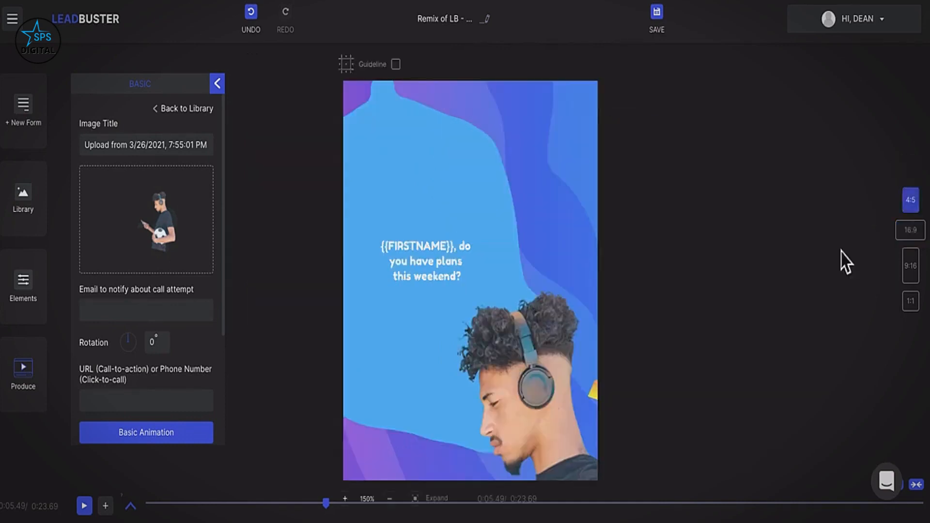
left_click_drag(519, 423, 500, 205)
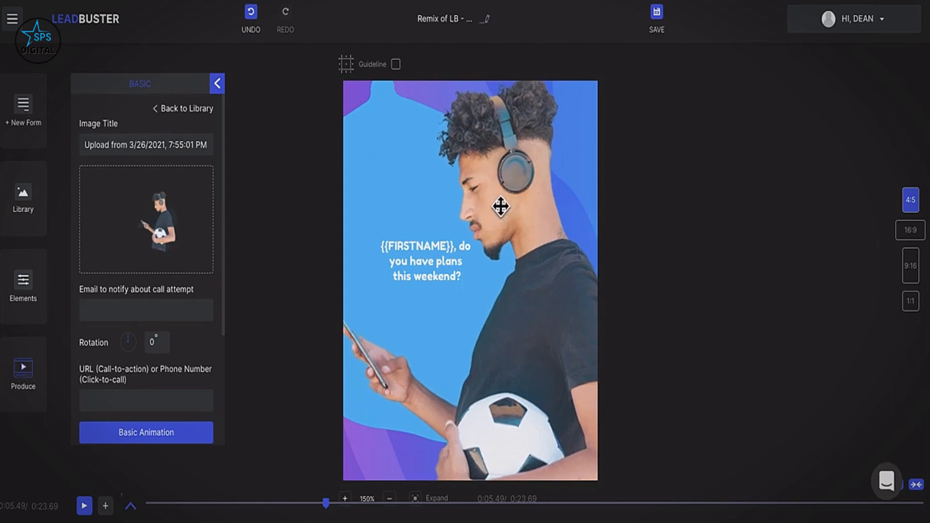
Try 16:9 and 9:16, then settle on 1:1 square with the man beside the caption.
left_click(912, 233)
left_click_drag(533, 295, 590, 464)
left_click(910, 266)
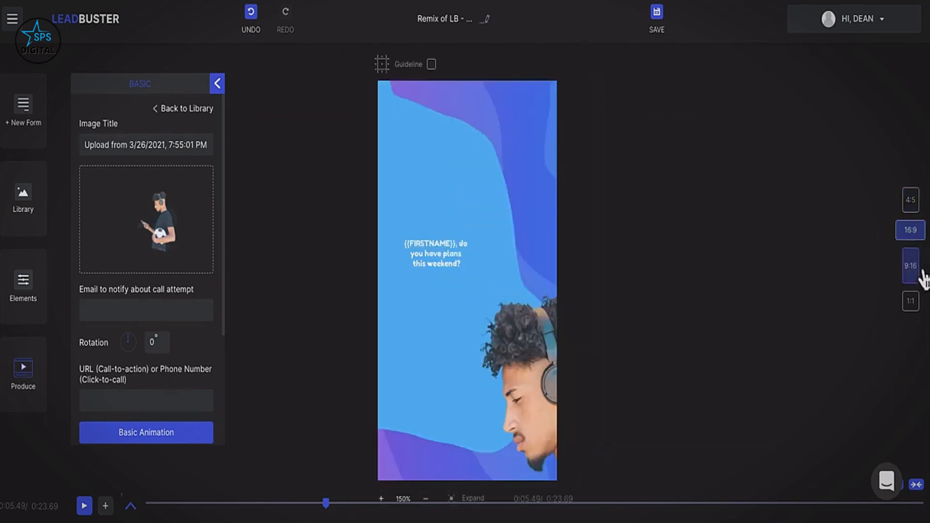
left_click_drag(554, 357, 487, 172)
left_click(911, 301)
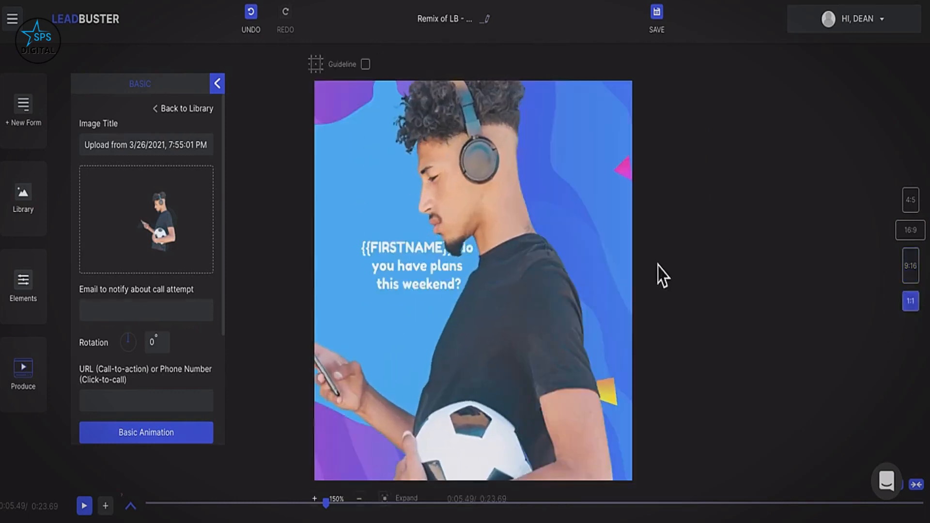
left_click_drag(499, 315, 540, 346)
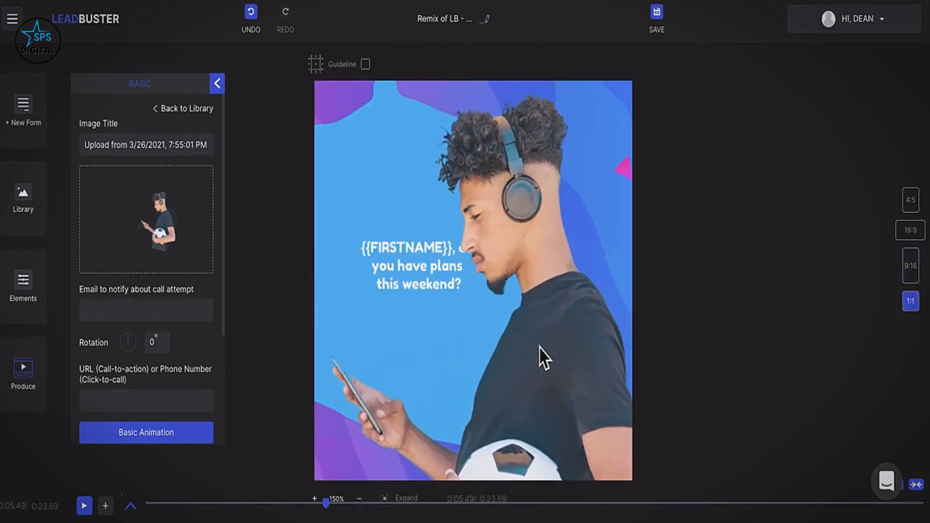
scroll(130, 380, "down", 3)
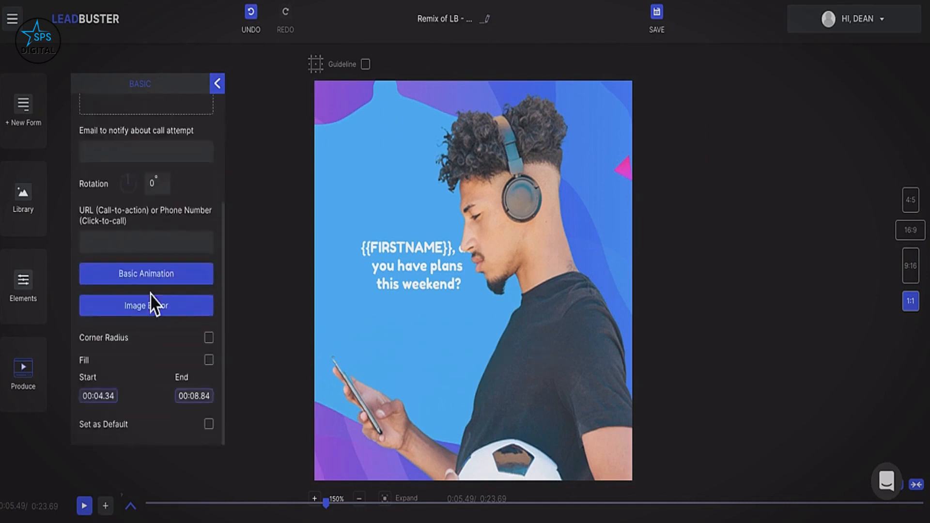
Give the man image a Fade In Right Big entrance animation and close its properties.
left_click(147, 283)
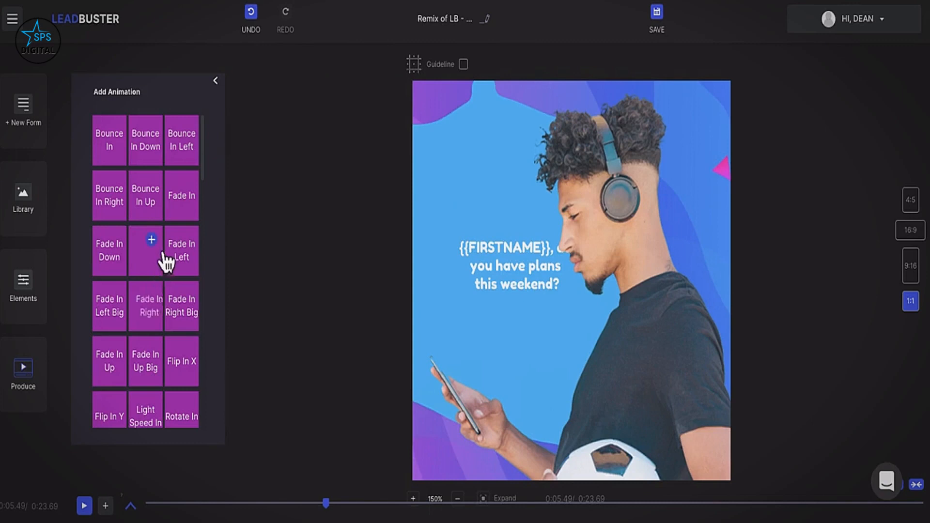
left_click(162, 260)
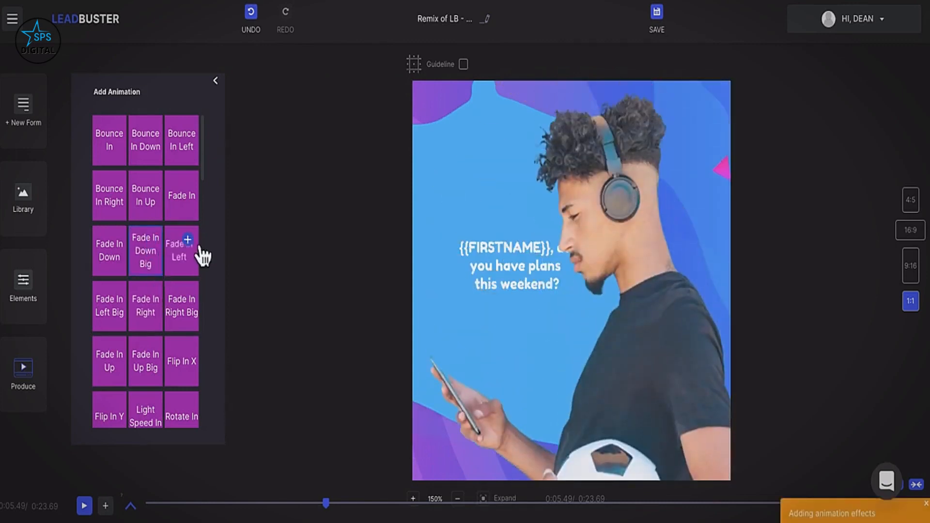
left_click(199, 248)
left_click(199, 307)
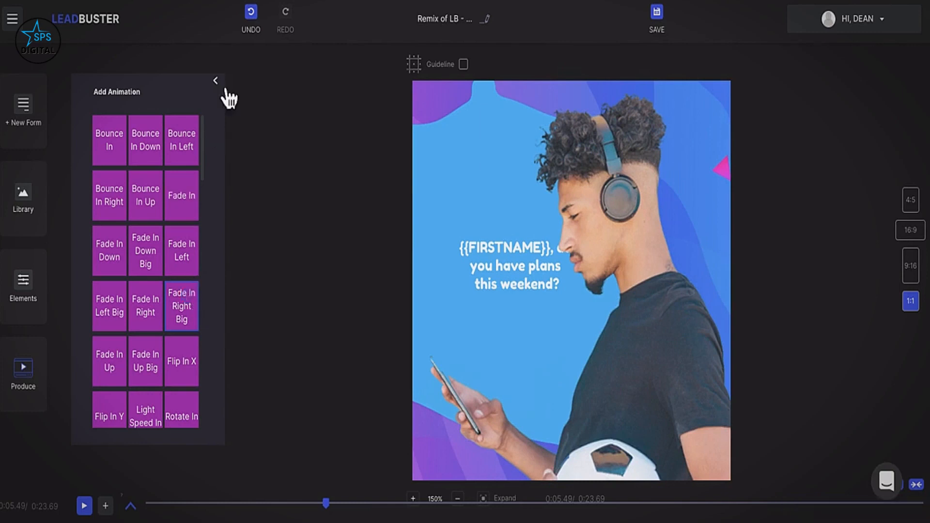
left_click(225, 90)
scroll(176, 297, "down", 3)
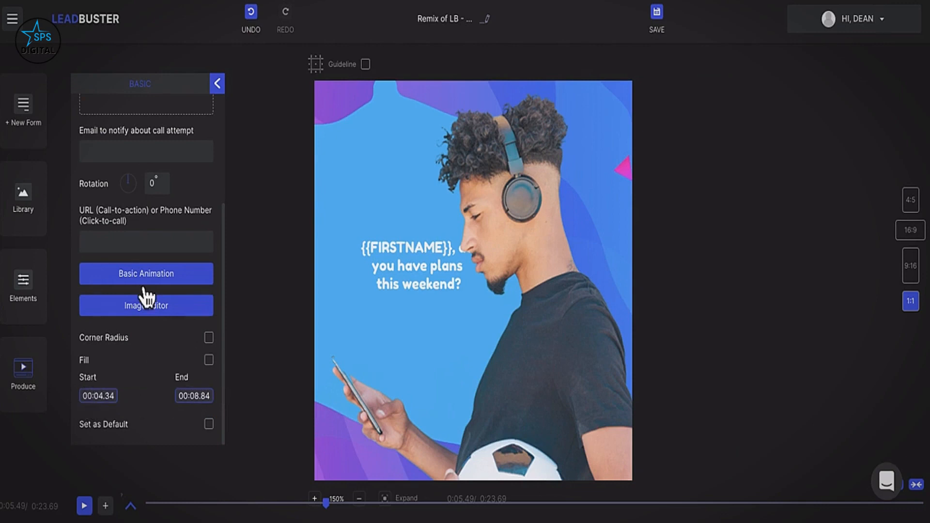
scroll(141, 291, "up", 3)
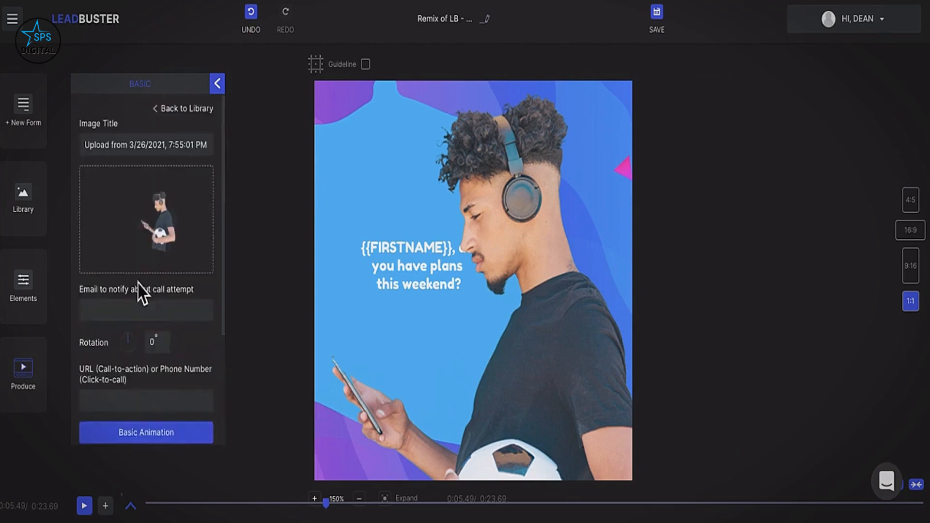
left_click(217, 84)
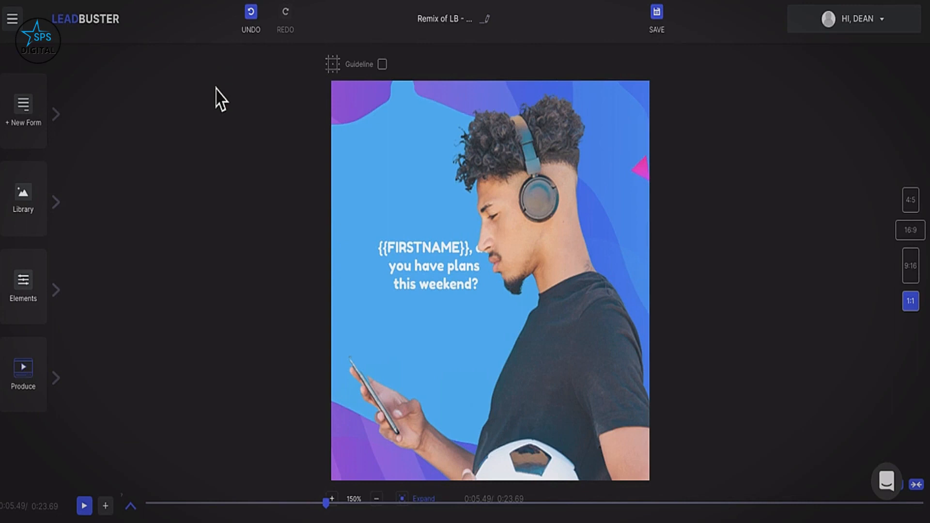
Add a custom lead form with Email, First Name and Last Name fields over the video.
left_click(131, 506)
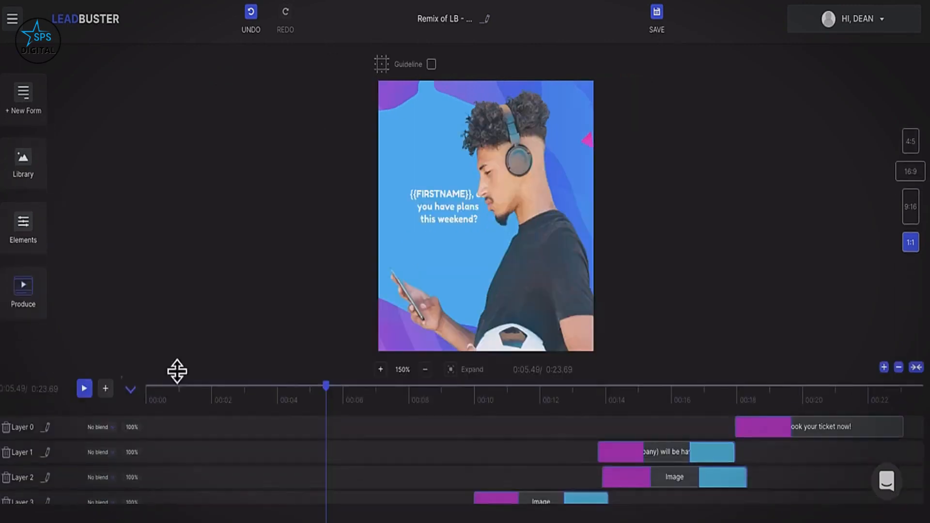
left_click(130, 390)
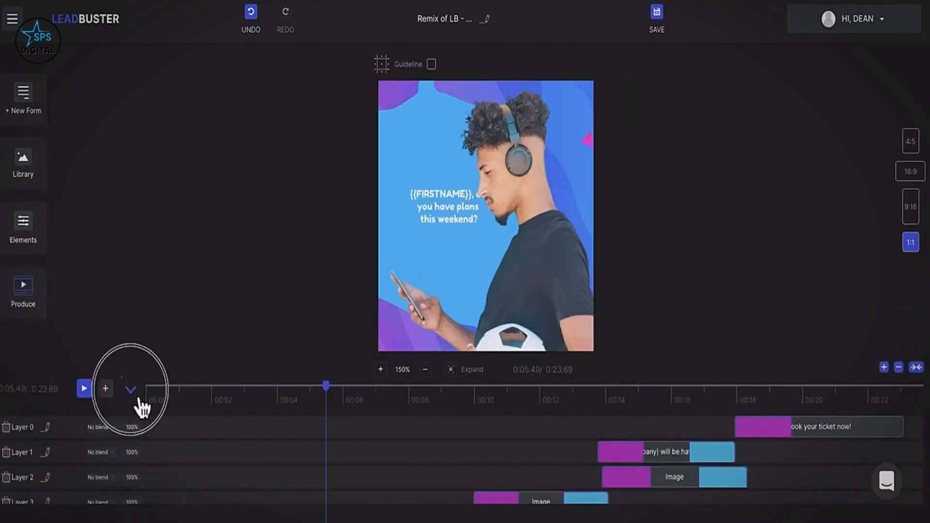
left_click(46, 143)
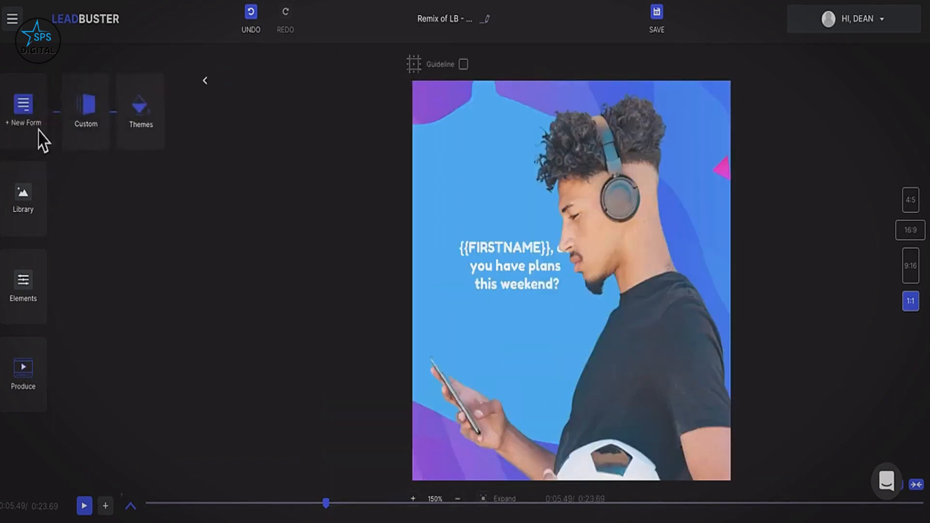
left_click(95, 119)
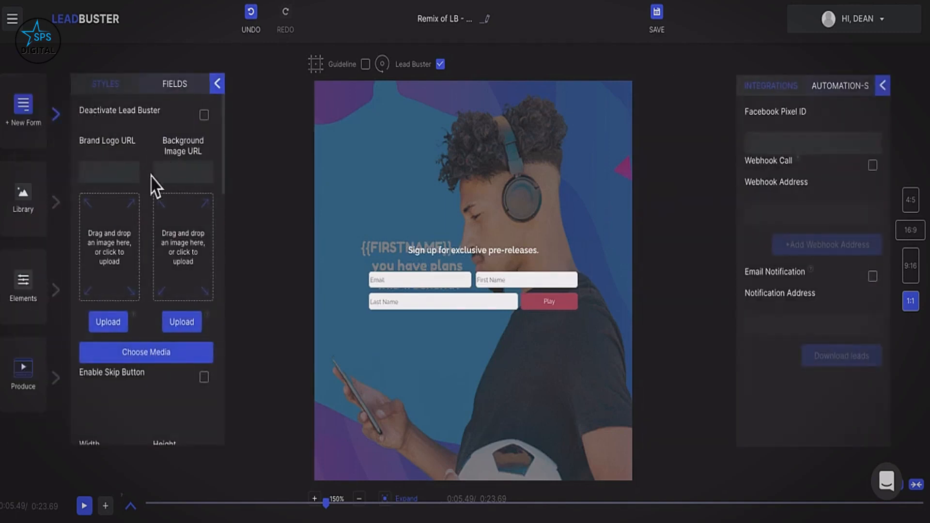
Browse the form's background images in Choose Media, then close the picker without choosing one.
scroll(153, 186, "down", 1)
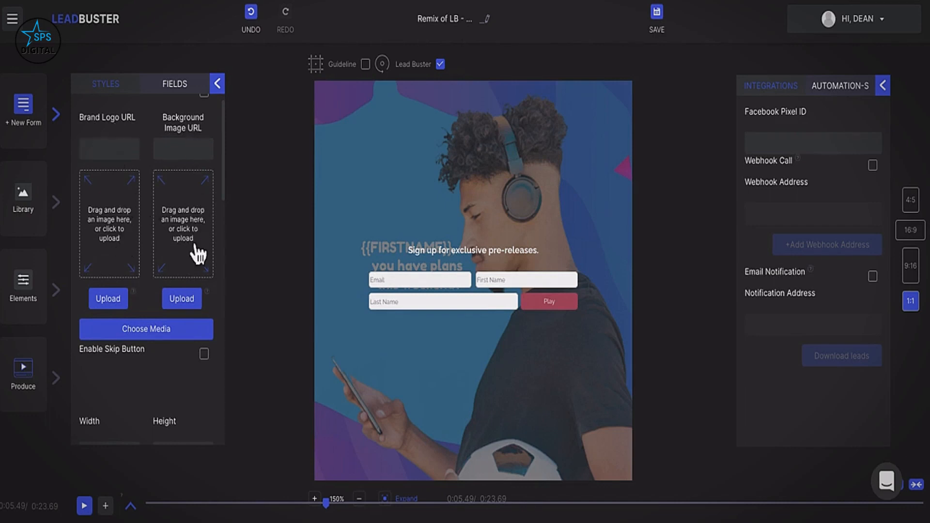
scroll(196, 253, "down", 3)
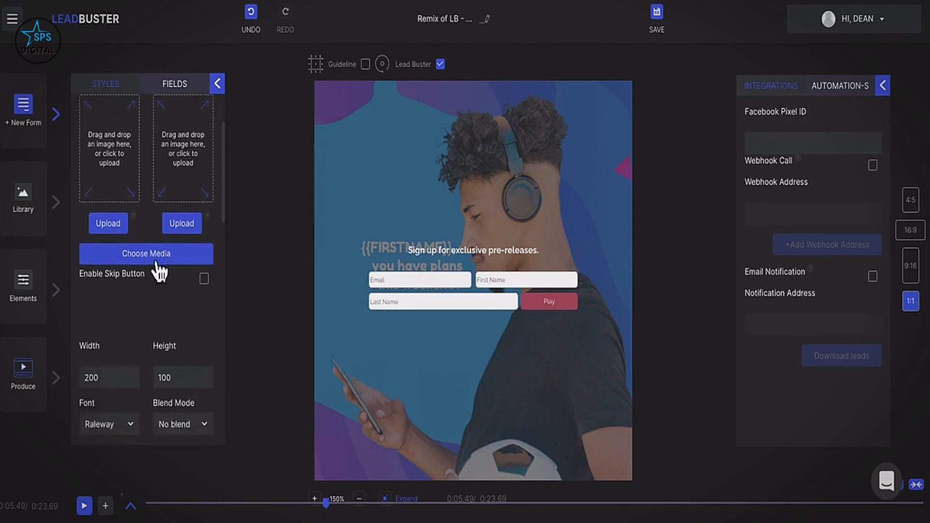
left_click(156, 266)
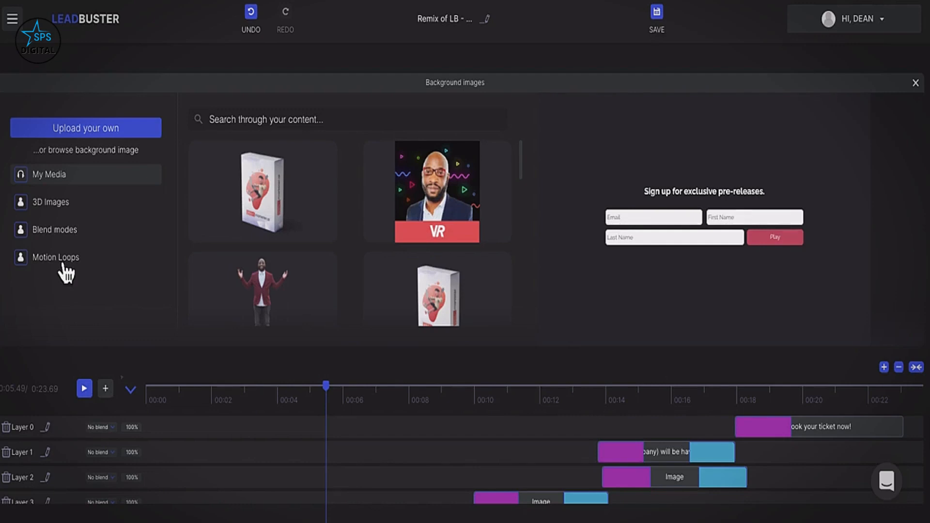
left_click(916, 84)
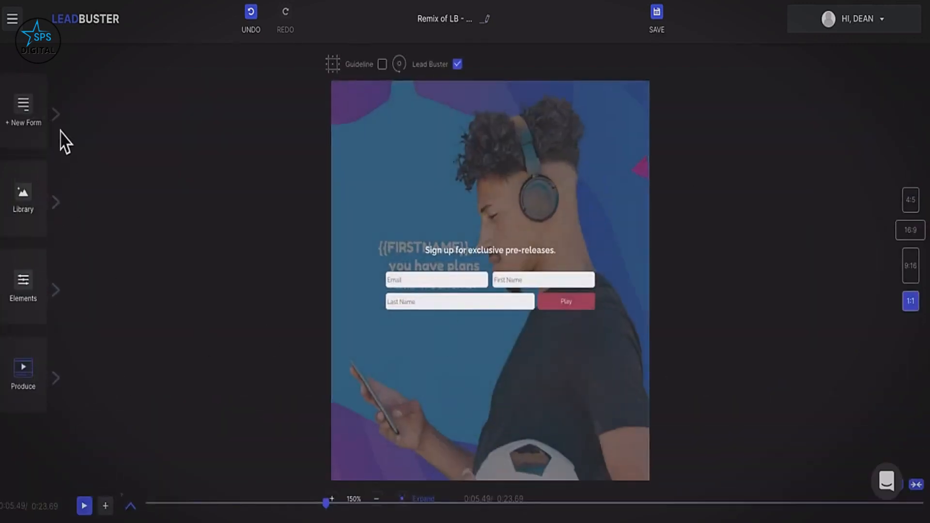
Set the custom form's width to 200.
left_click(62, 125)
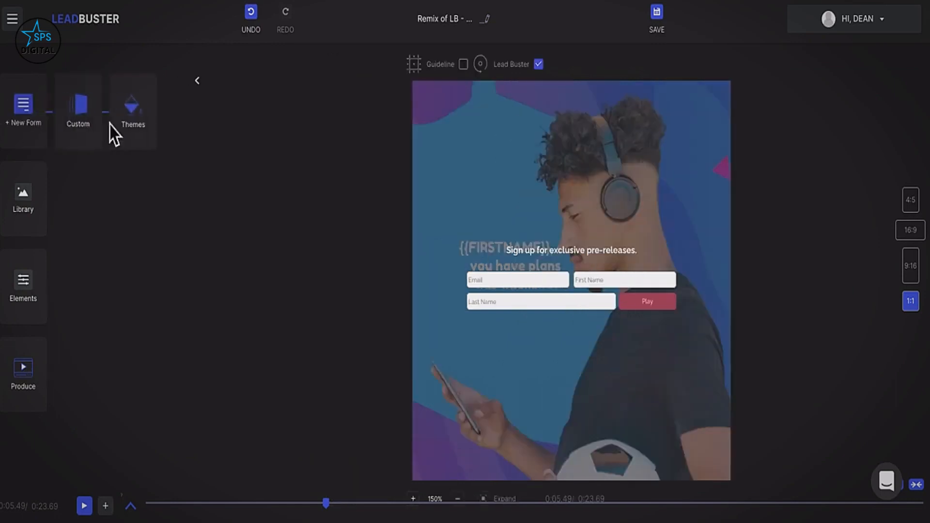
left_click(97, 120)
scroll(150, 271, "down", 5)
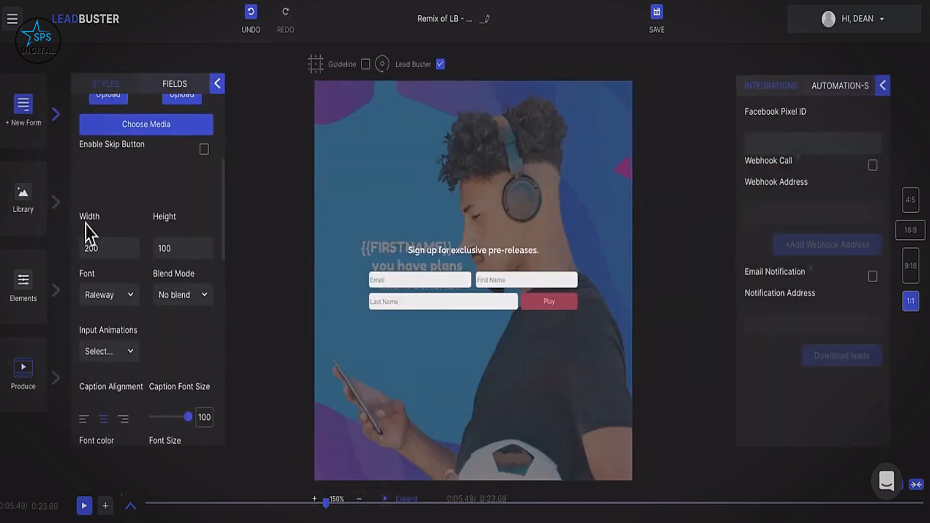
left_click(88, 248)
left_click(91, 249)
double_click(91, 248)
key("BackSpace")
type("100")
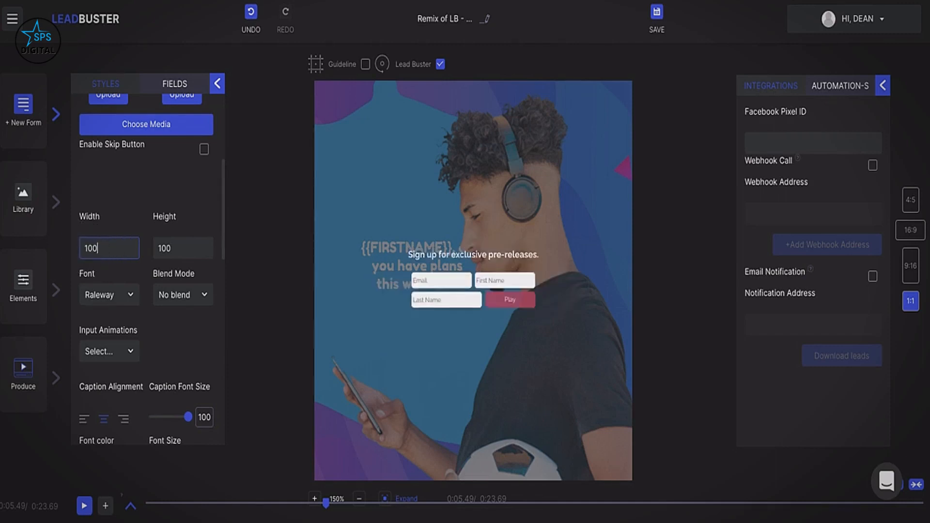
key("BackSpace")
key("BackSpace")
key("BackSpace")
type("200")
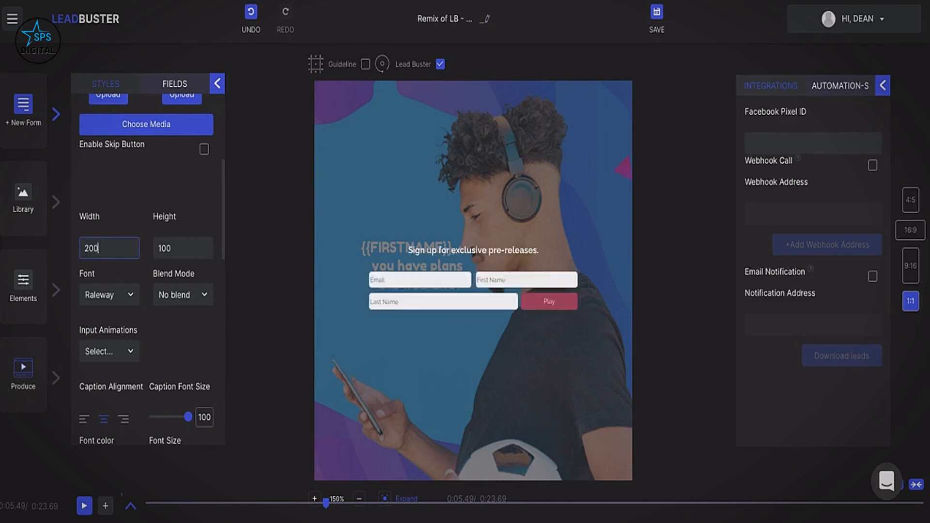
Review the Font and Blend Mode options, then give the inputs the Running text animation.
left_click(108, 296)
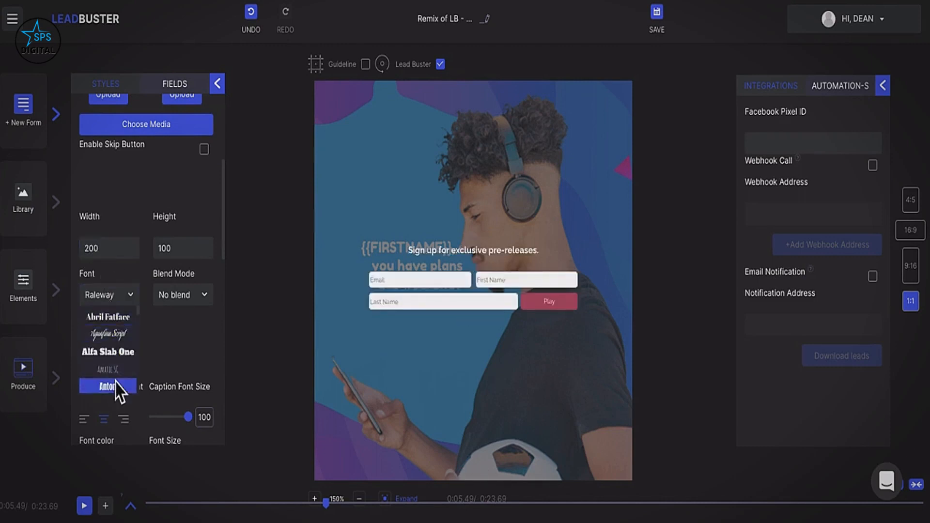
left_click(174, 296)
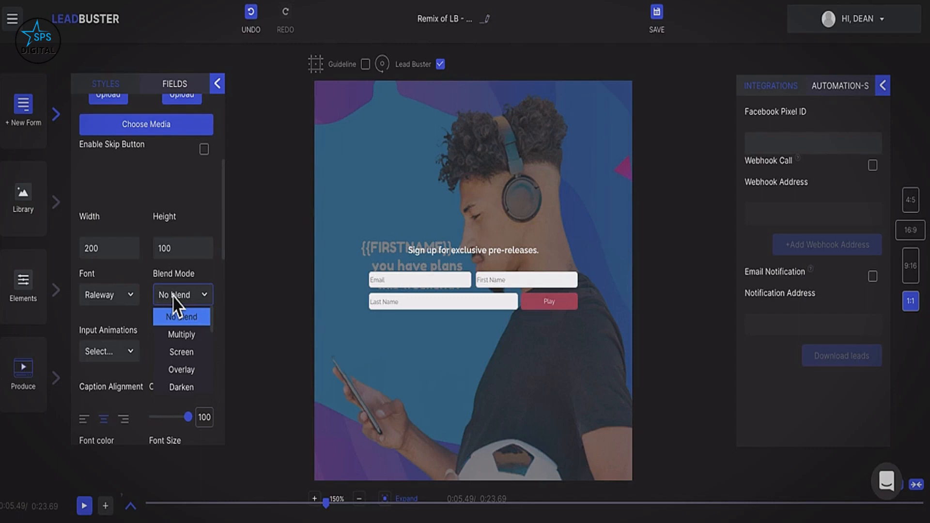
left_click(132, 352)
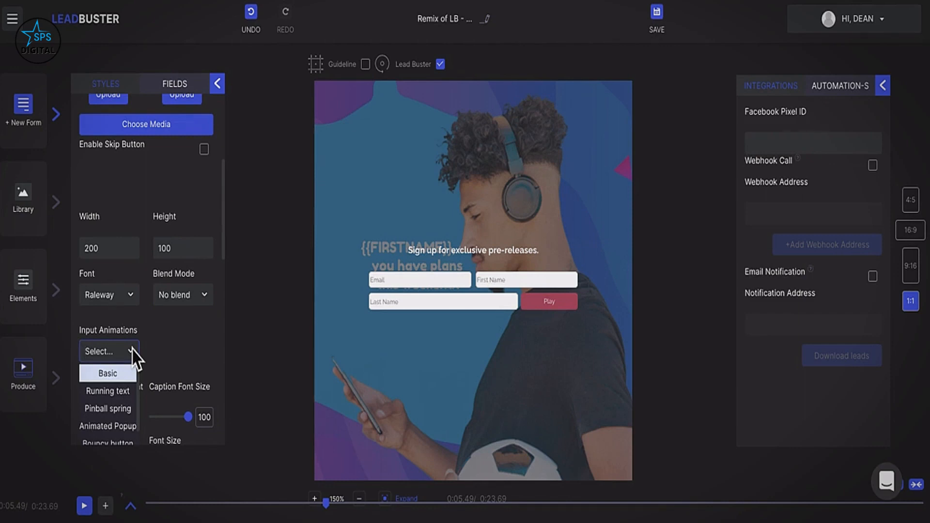
left_click(125, 392)
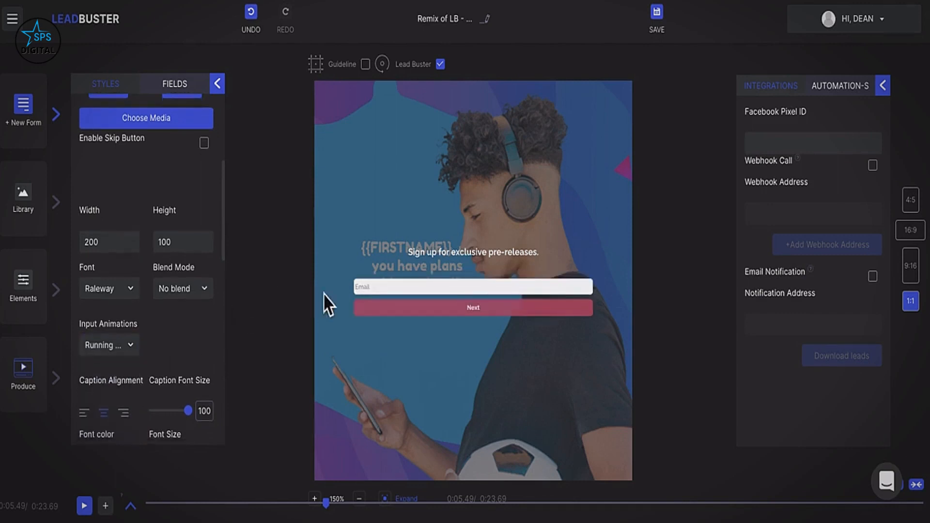
Lower the caption font size from 100 to 92 and scroll through the Styles panel.
scroll(121, 329, "down", 2)
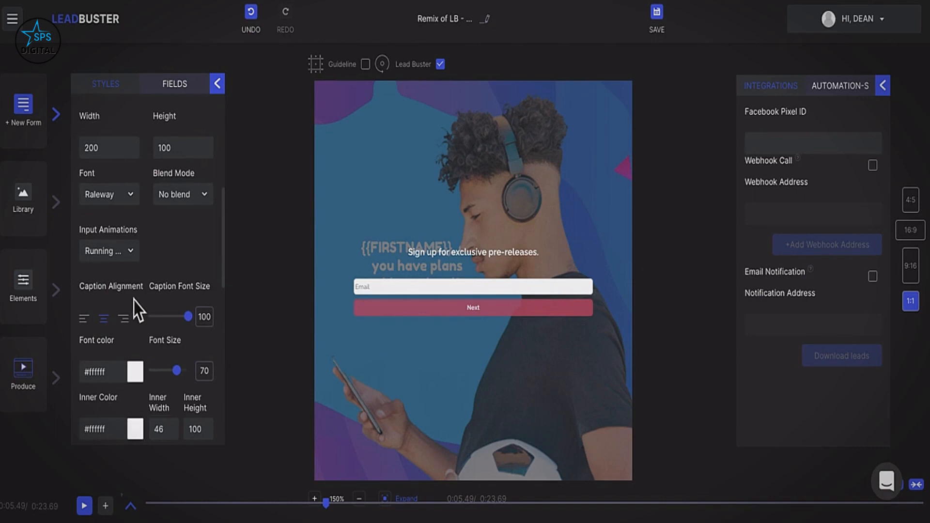
mouse_move(187, 316)
left_mouse_down()
mouse_move(175, 317)
mouse_move(175, 333)
mouse_move(182, 320)
mouse_move(193, 331)
left_mouse_up()
scroll(138, 265, "down", 2)
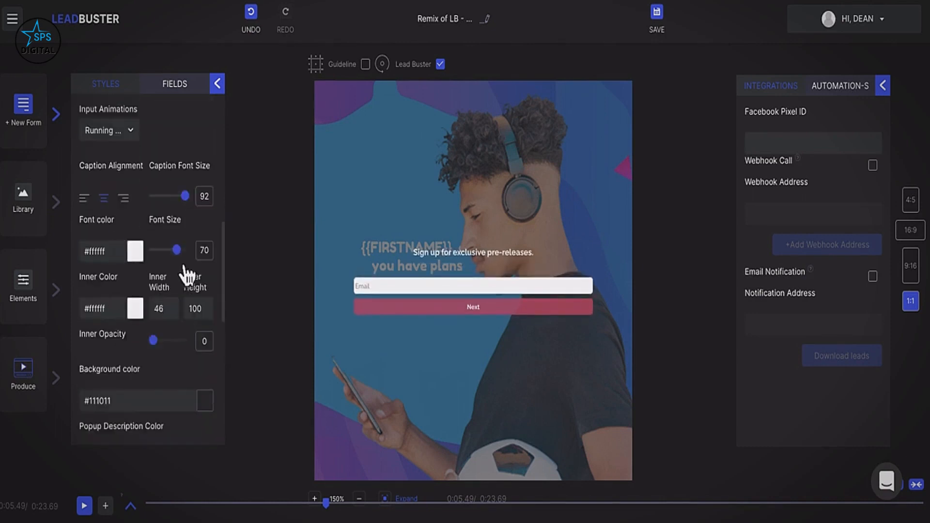
scroll(146, 305, "down", 2)
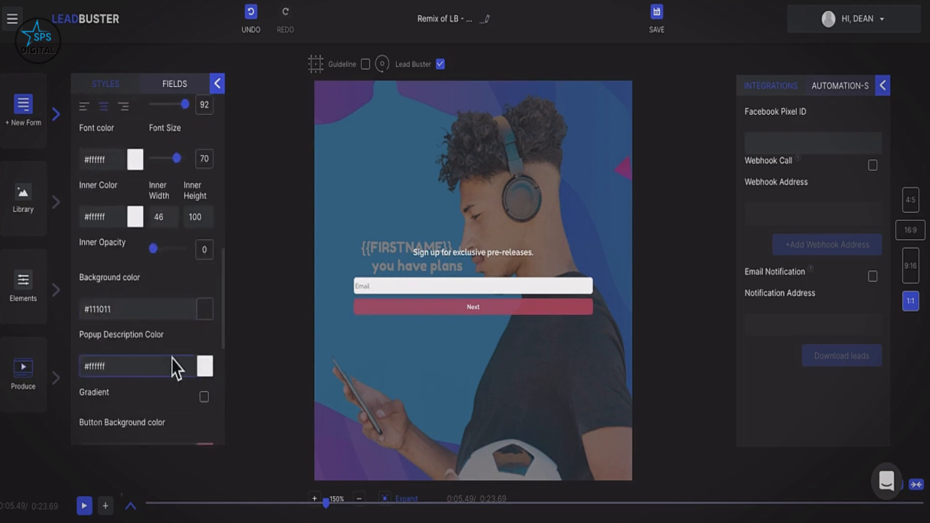
scroll(174, 353, "down", 2)
scroll(172, 356, "down", 4)
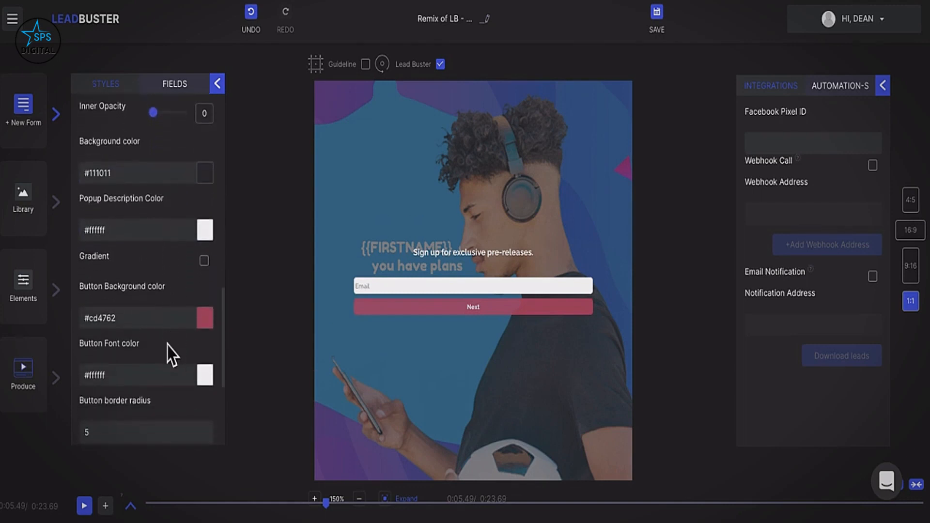
scroll(170, 352, "down", 1)
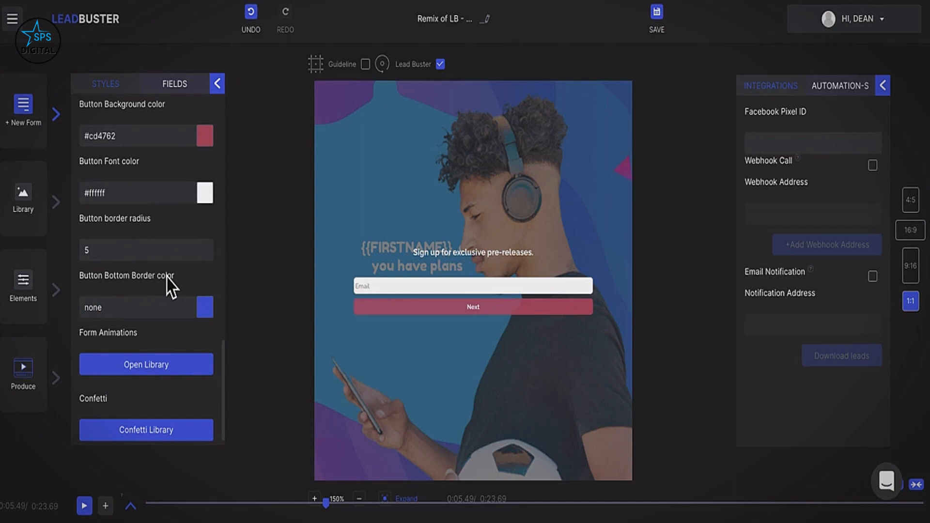
Apply the Fade Out Up Big animation to the form and scrub the preview to the yellow scene.
left_click(169, 369)
scroll(175, 373, "down", 20)
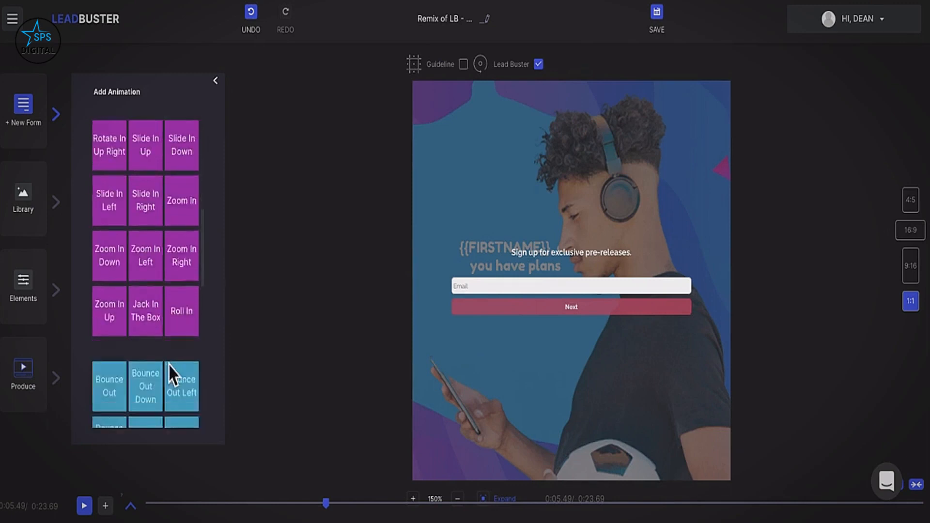
scroll(168, 364, "down", 2)
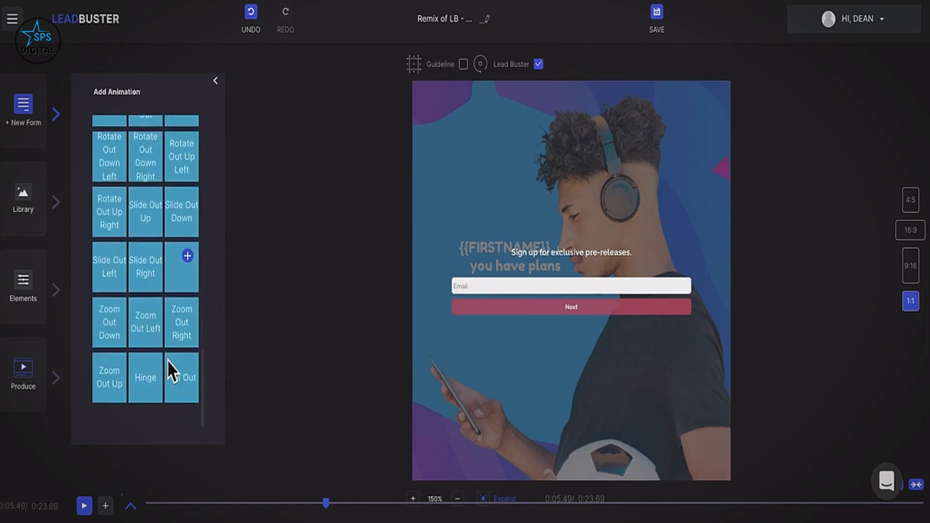
scroll(167, 361, "up", 5)
scroll(168, 368, "up", 1)
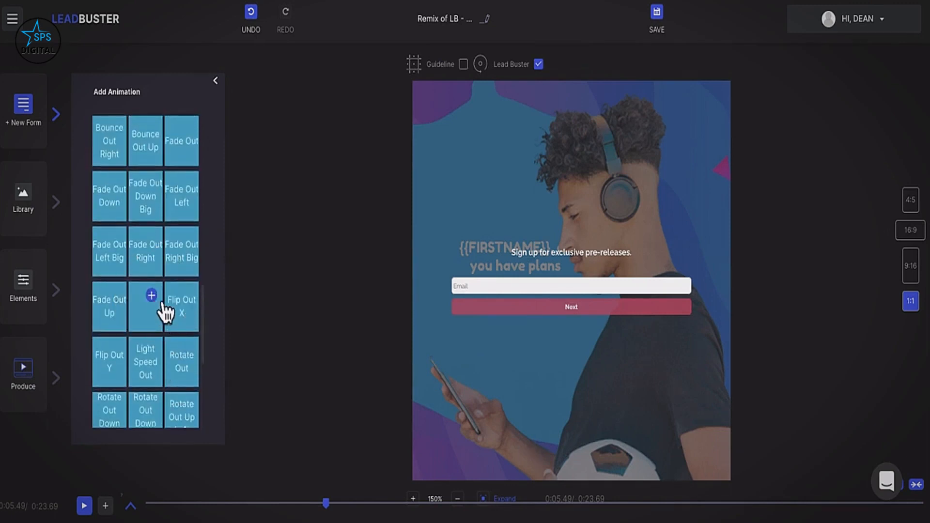
left_click(164, 312)
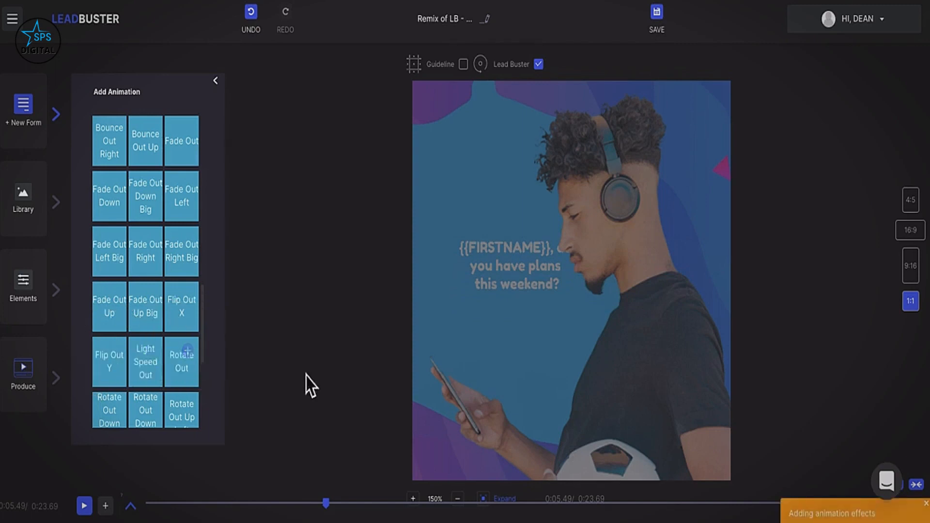
left_click_drag(339, 512, 257, 503)
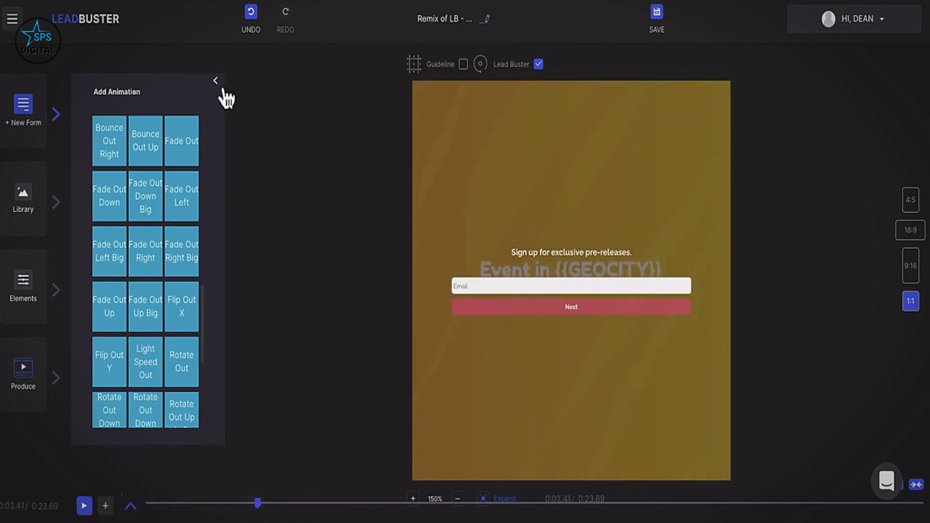
left_click(216, 80)
scroll(146, 342, "down", 15)
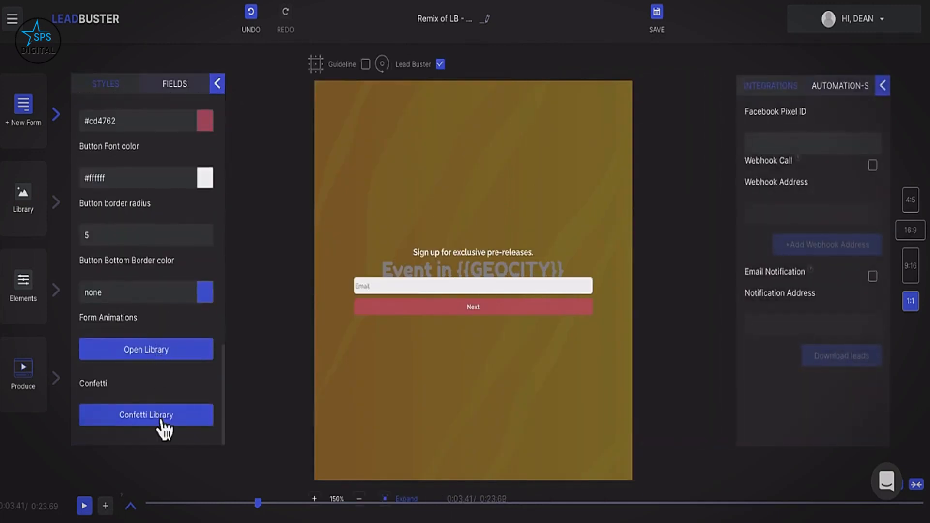
Add the Animation 24 confetti effect to the form and rewind the preview to the start.
left_click(164, 428)
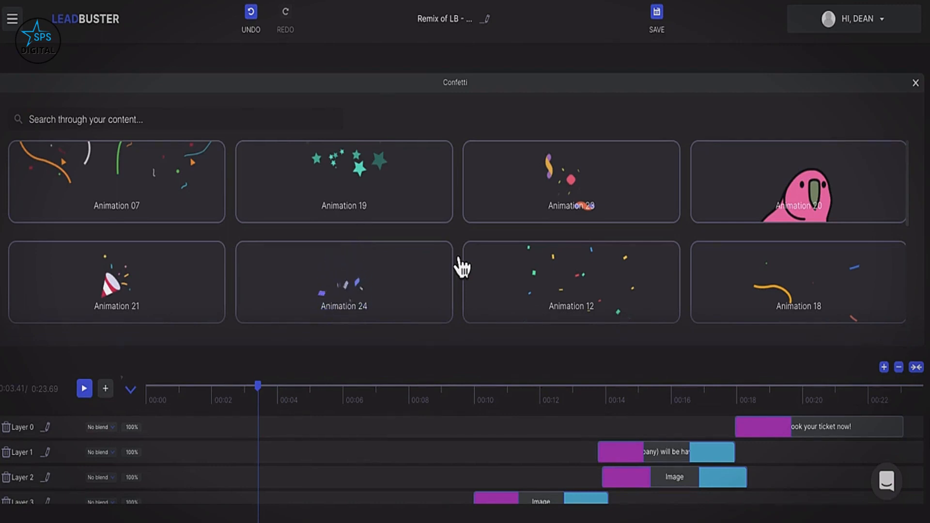
left_click(417, 275)
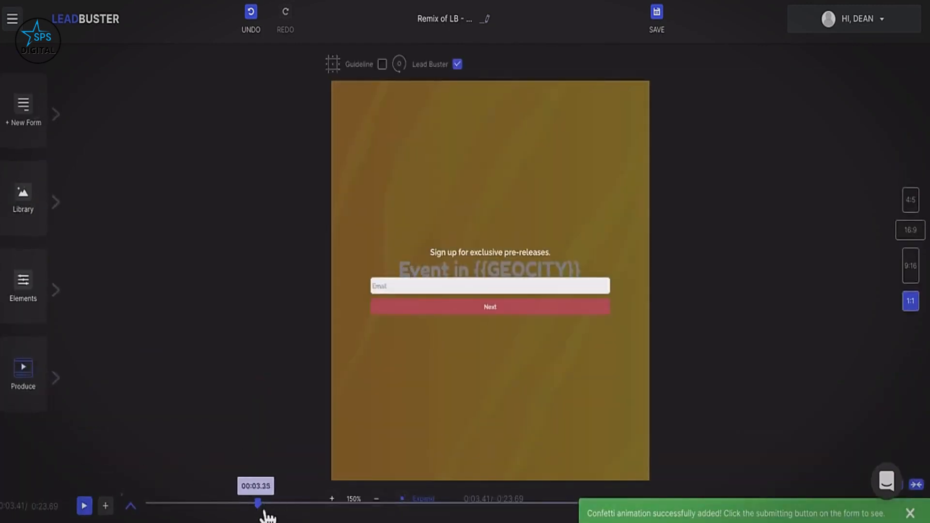
left_click_drag(264, 509, 148, 506)
Switch the canvas to 16:9 landscape format and add a new lead form.
left_click(911, 237)
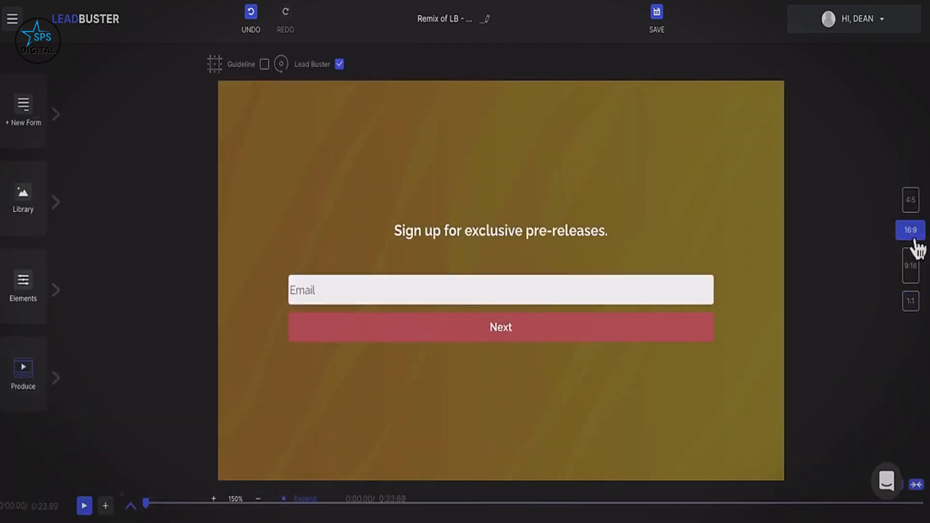
left_click(62, 124)
left_click(97, 128)
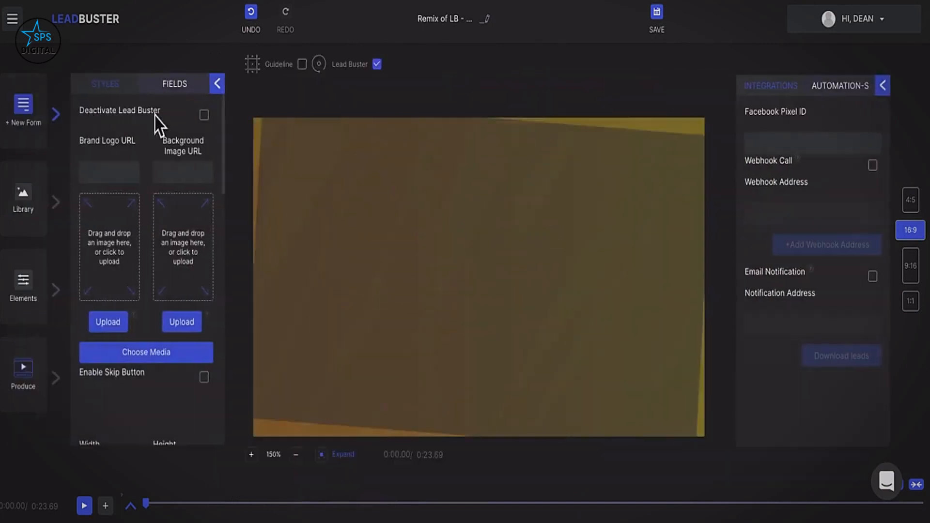
scroll(145, 315, "down", 10)
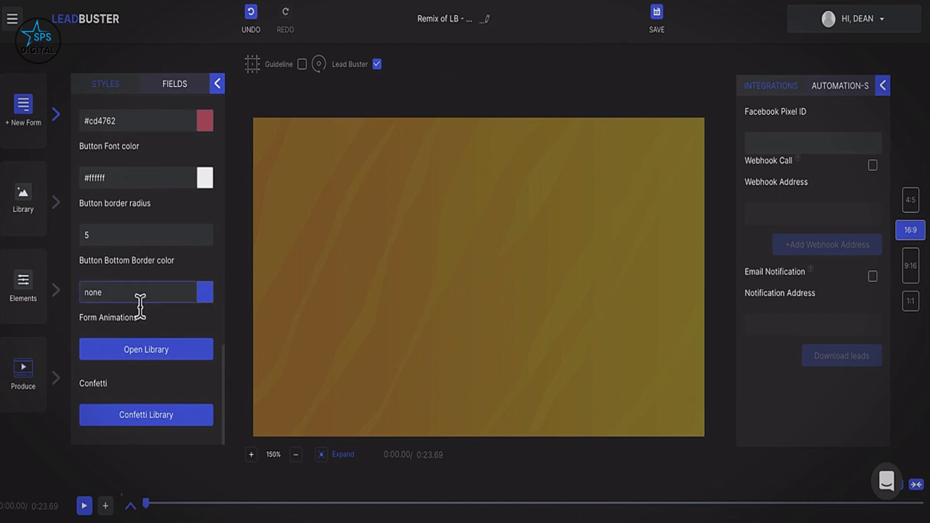
scroll(141, 310, "up", 10)
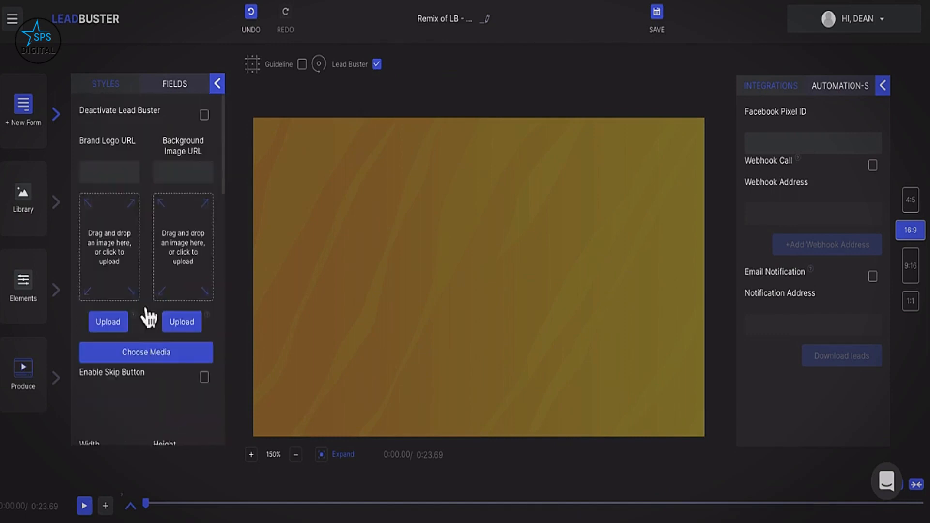
Add two untitled fields, toggle new-lead email notification, then delete both extra fields again.
left_click(181, 96)
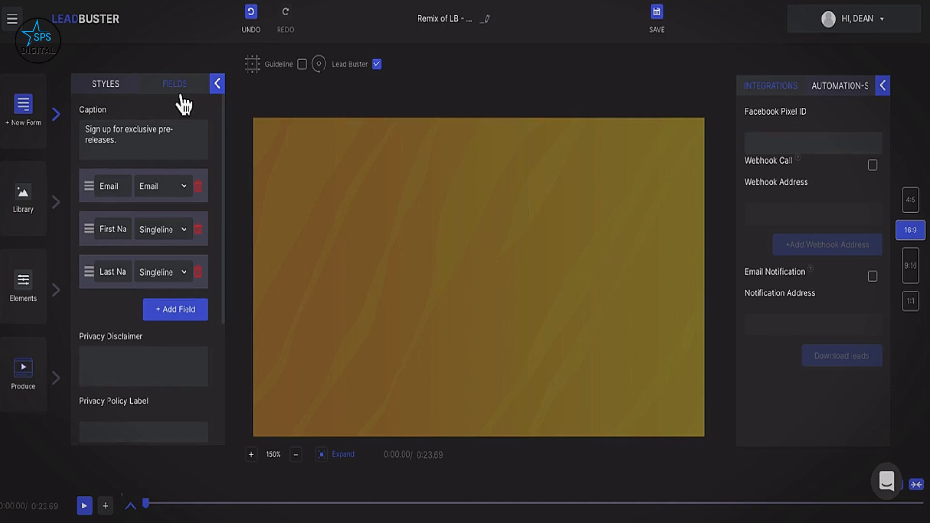
left_click(192, 314)
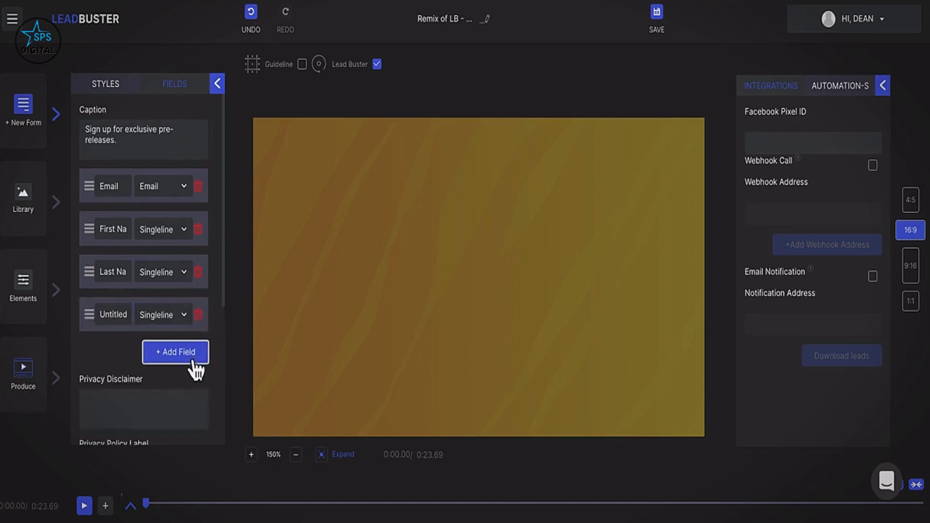
left_click(193, 361)
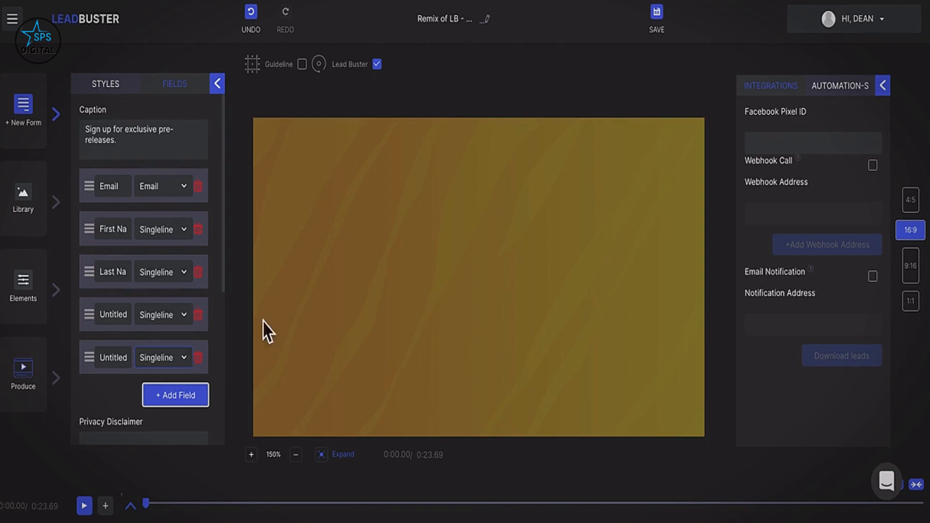
left_click(872, 276)
left_click(206, 323)
left_click(207, 324)
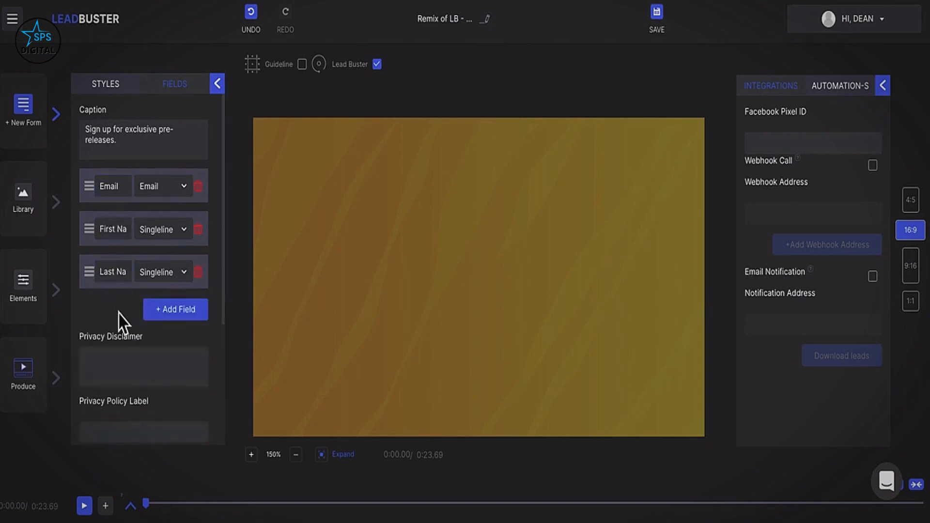
scroll(118, 318, "down", 2)
left_click(118, 271)
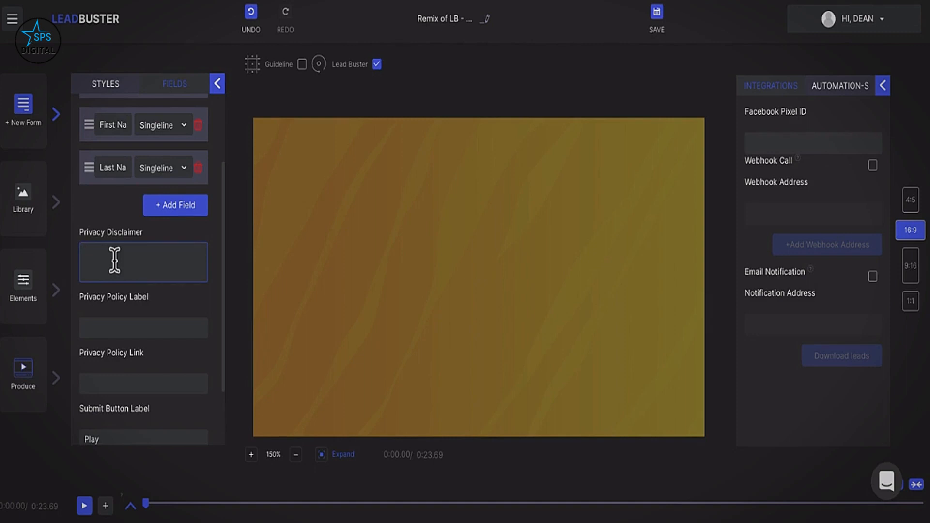
Change the form's submit button label from 'Play' to 'Get This Now'.
left_click(124, 327)
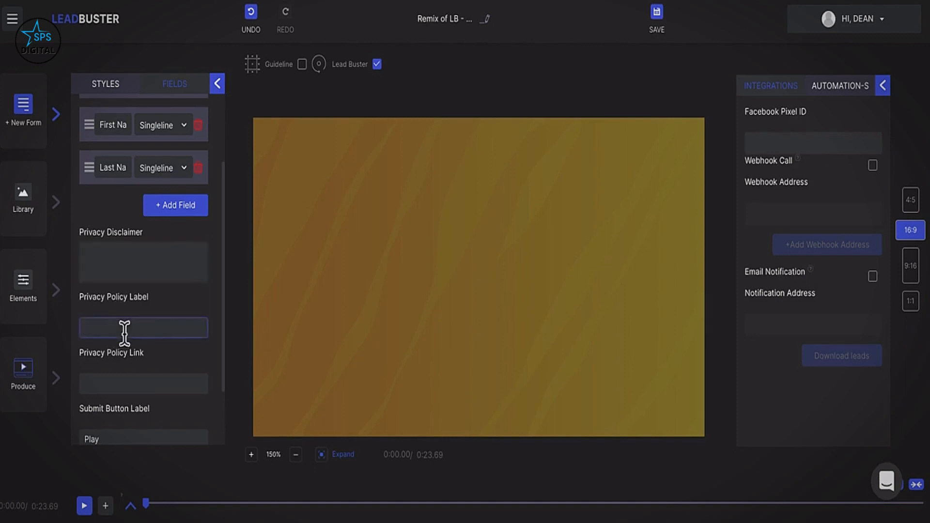
scroll(124, 332, "down", 2)
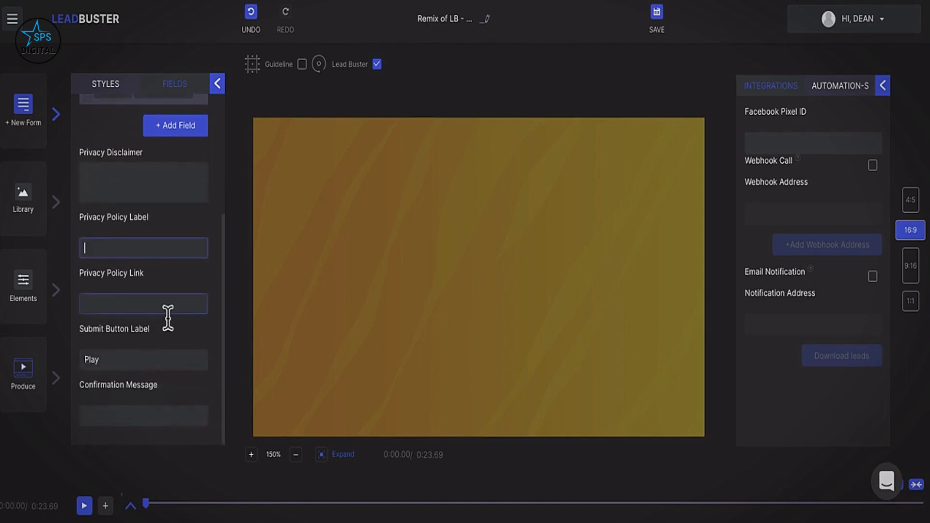
left_click(111, 361)
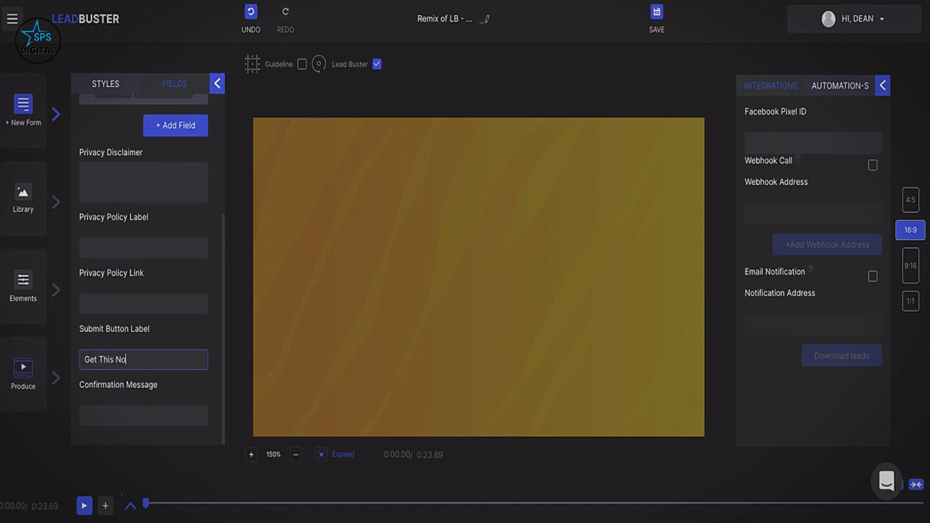
type("w")
left_click(125, 424)
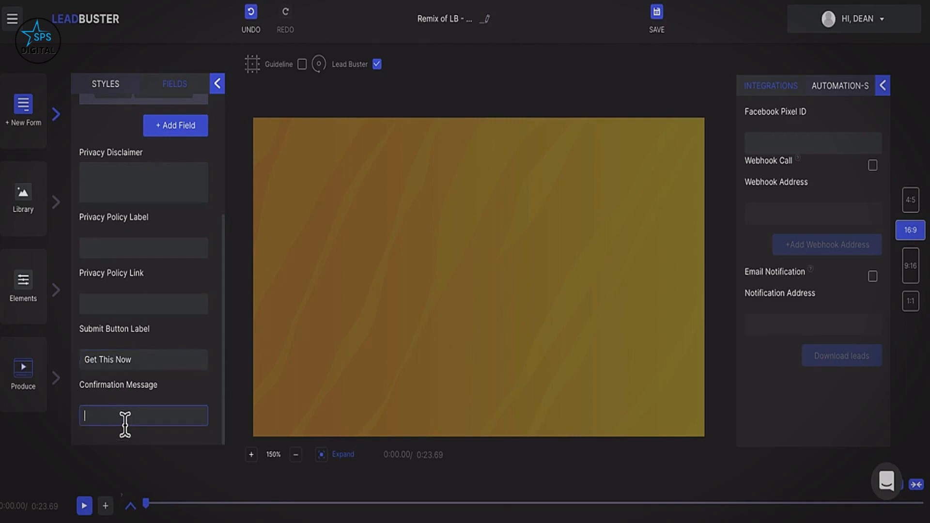
scroll(170, 303, "up", 4)
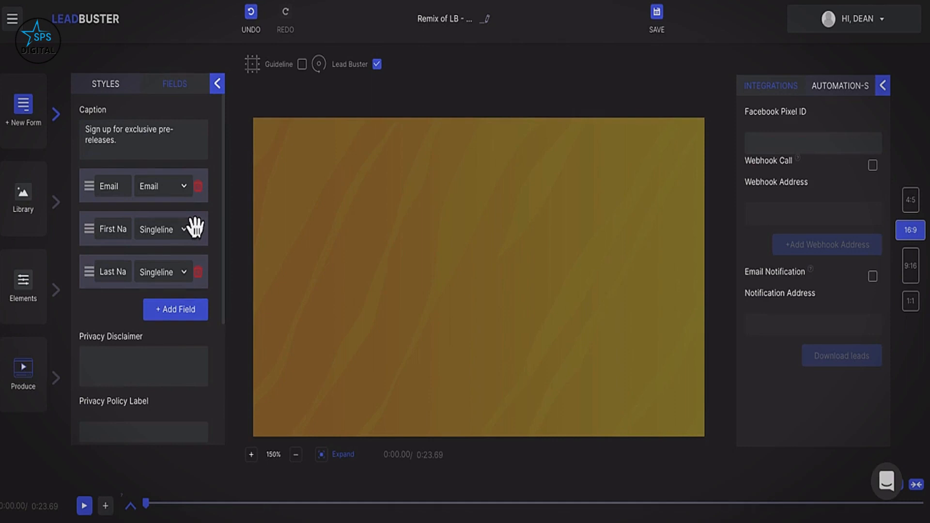
Add a white Anton 'Enter Text Here' text element to the middle of the canvas.
left_click(216, 84)
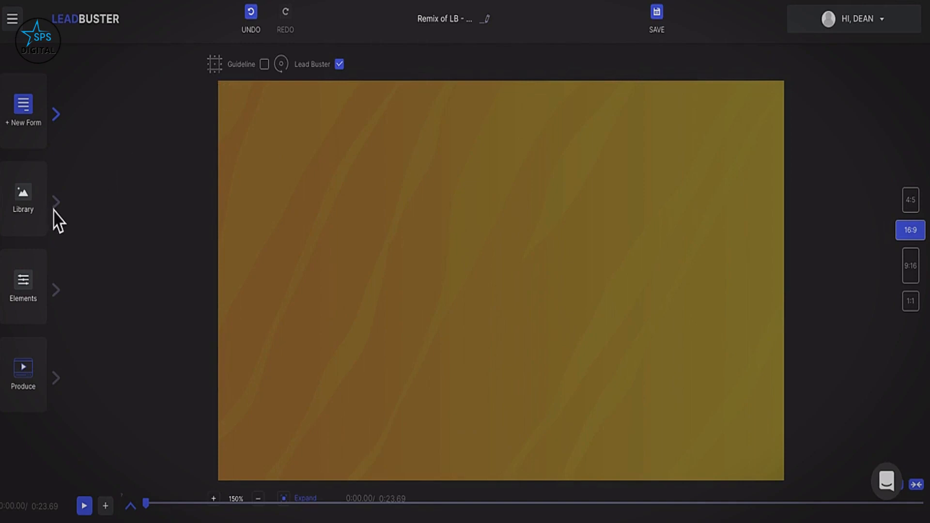
left_click(57, 296)
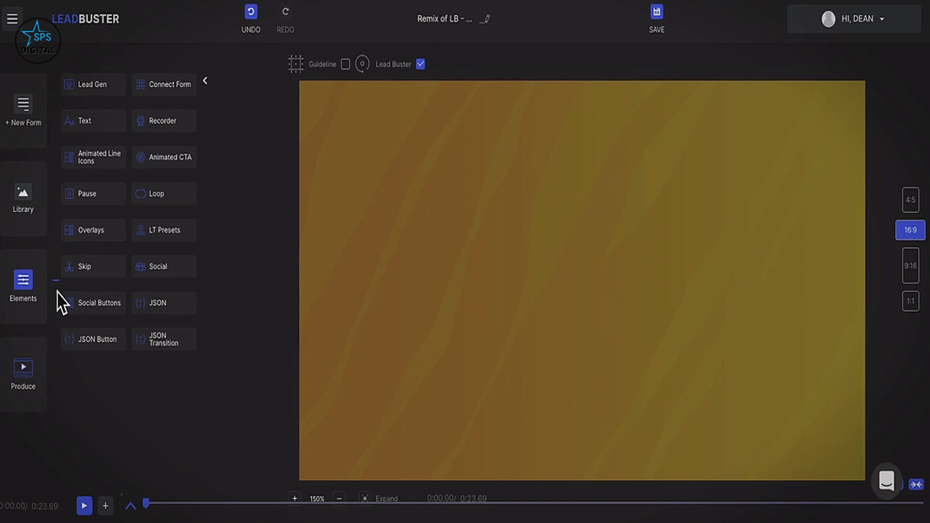
left_click(93, 127)
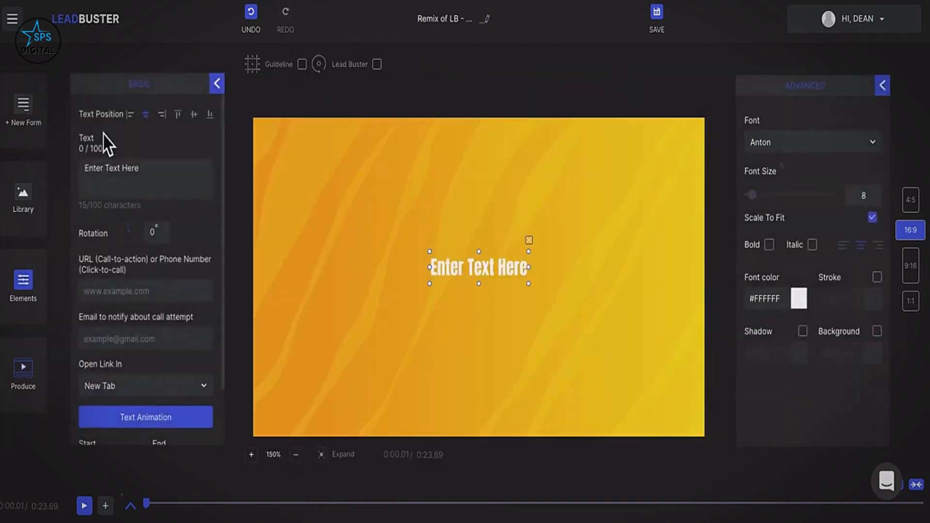
scroll(129, 268, "down", 3)
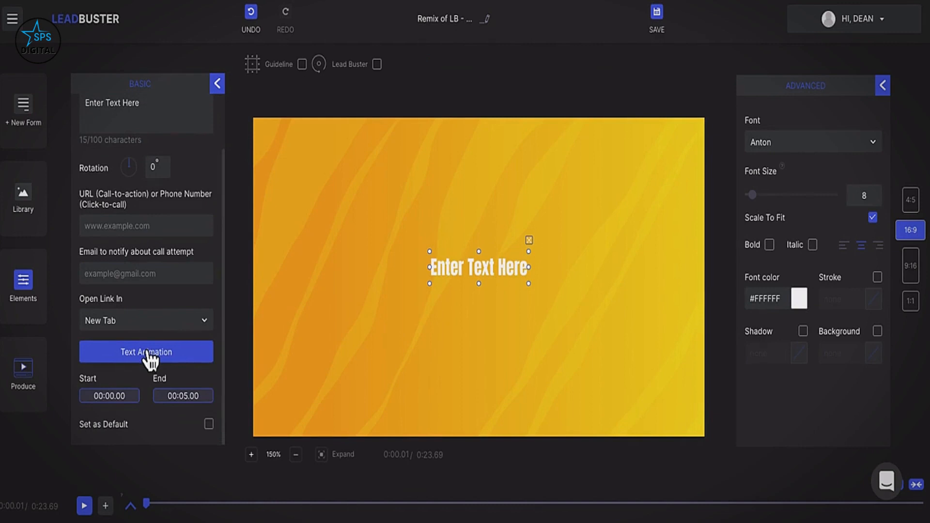
left_click(217, 87)
left_click(37, 271)
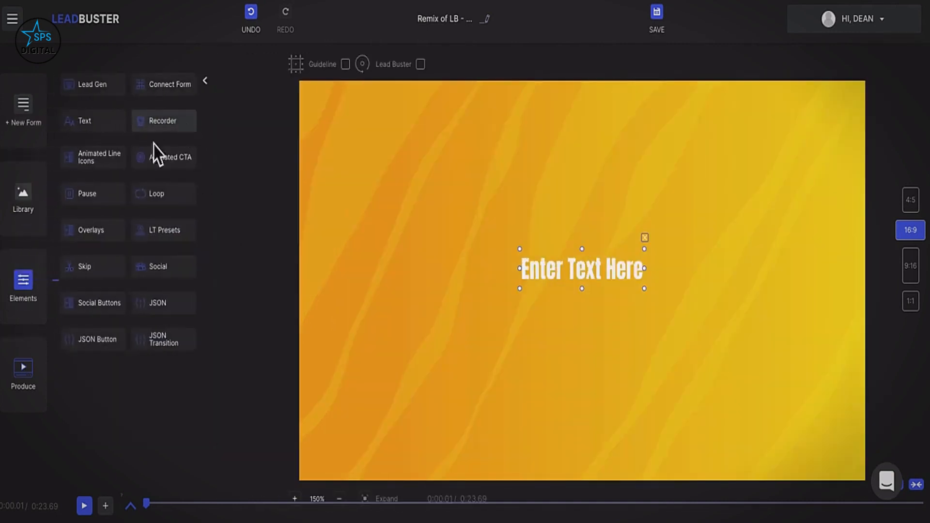
Add the Compare Now animated CTA banner, dismiss the alert, then delete the banner again.
left_click(157, 166)
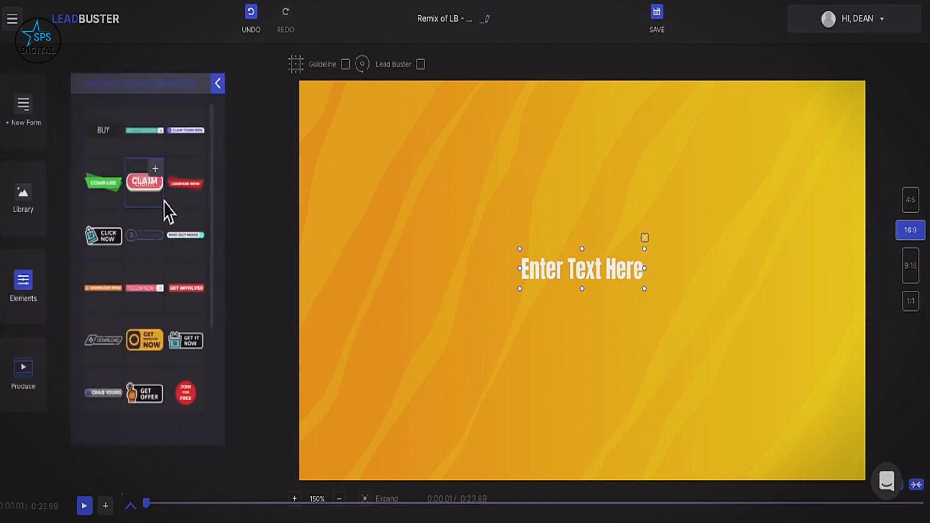
left_click(201, 180)
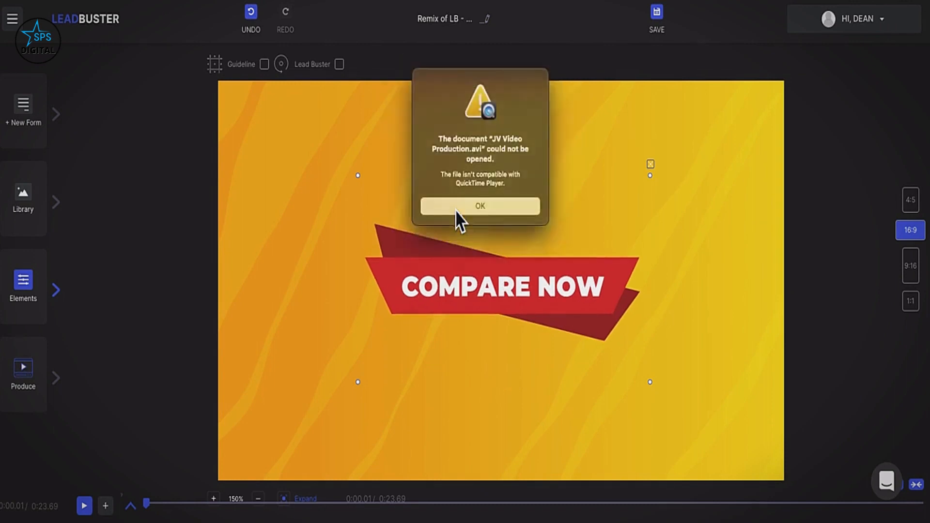
left_click(456, 209)
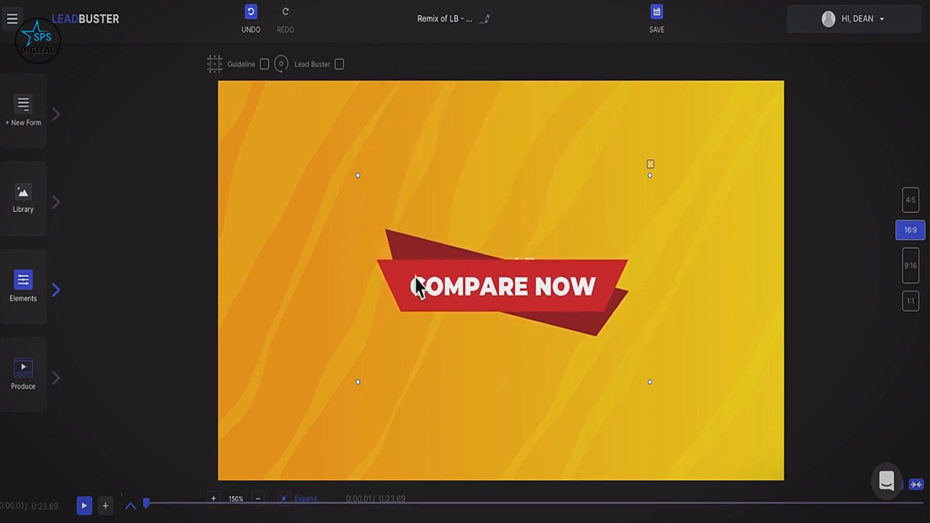
left_click(650, 164)
left_click(493, 275)
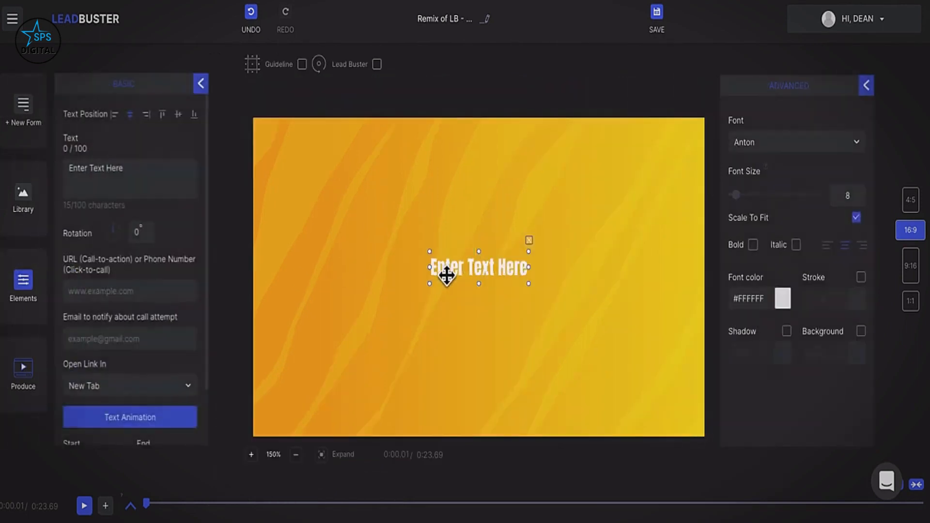
left_click(33, 294)
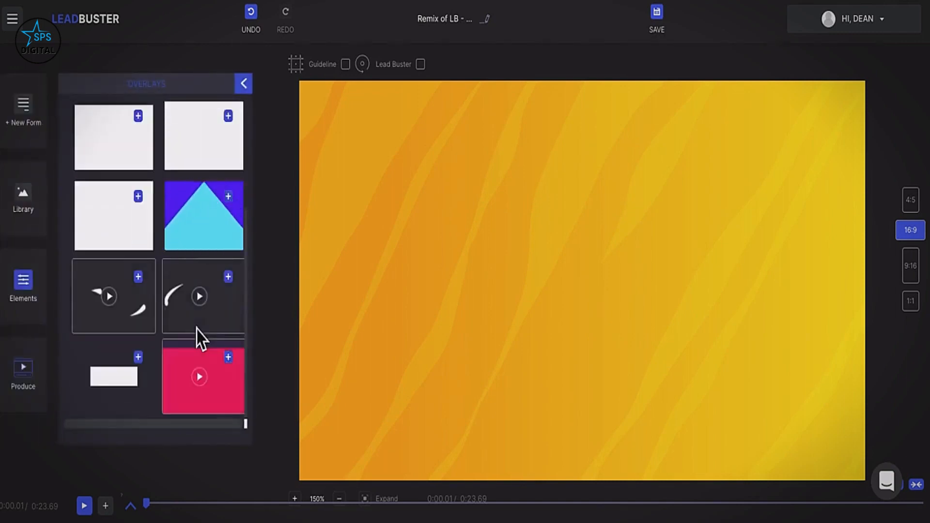
Add the swoosh brush-stroke overlay in colour #1a0a0a and pause the preview at 0:01.50.
scroll(200, 340, "down", 3)
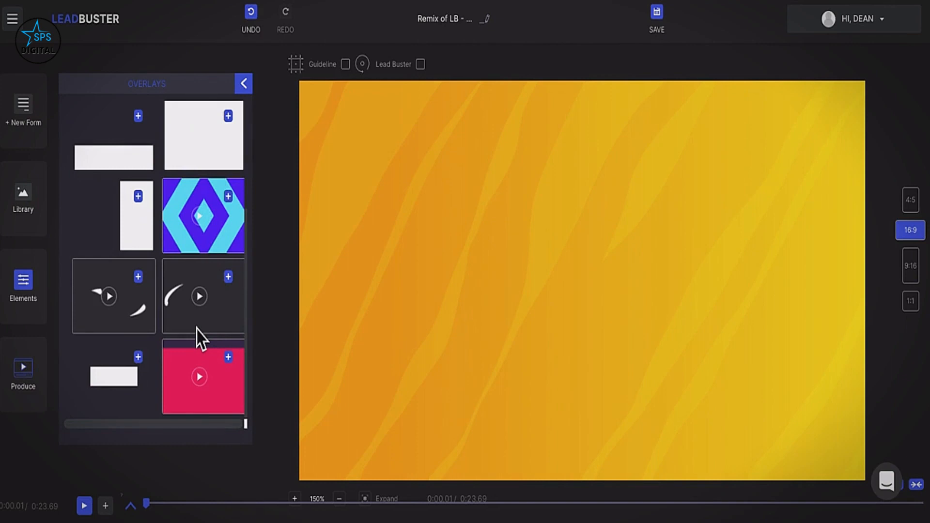
left_click(239, 288)
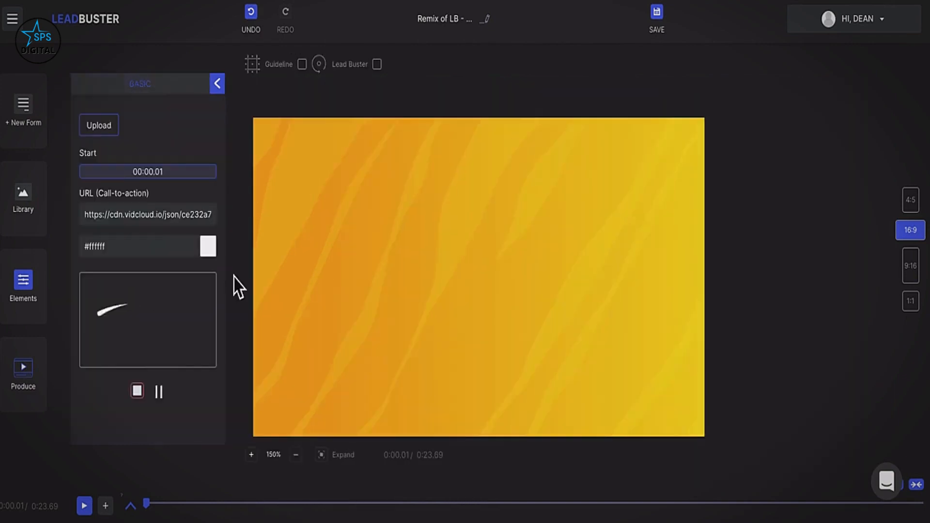
left_click(215, 253)
left_click(180, 322)
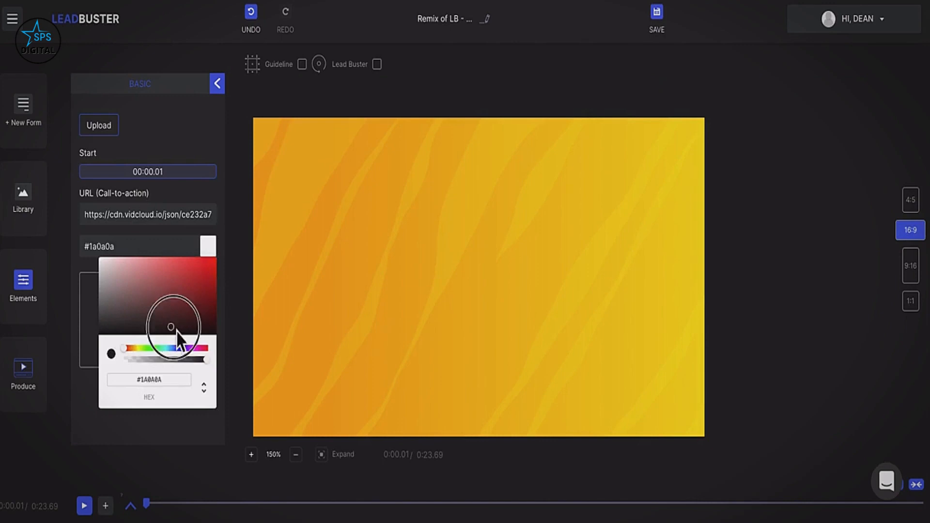
left_click(90, 347)
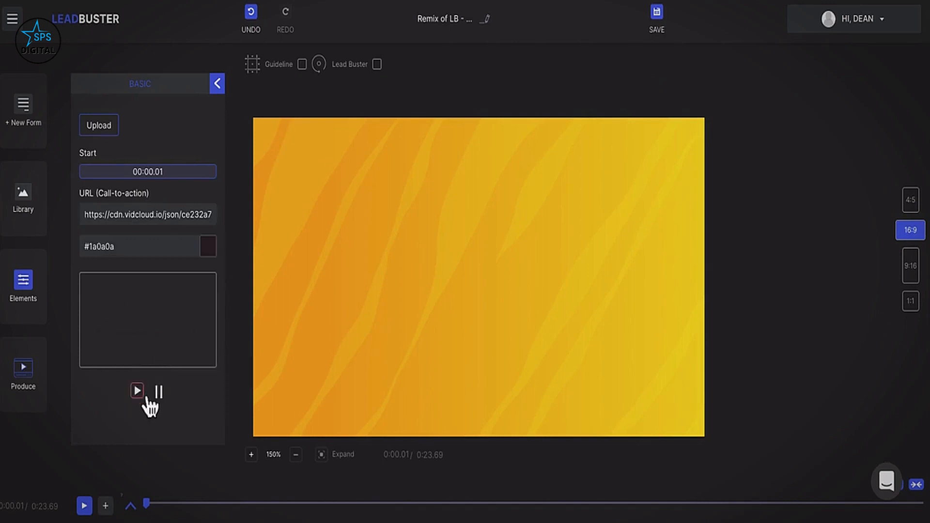
left_click(86, 505)
left_click(85, 506)
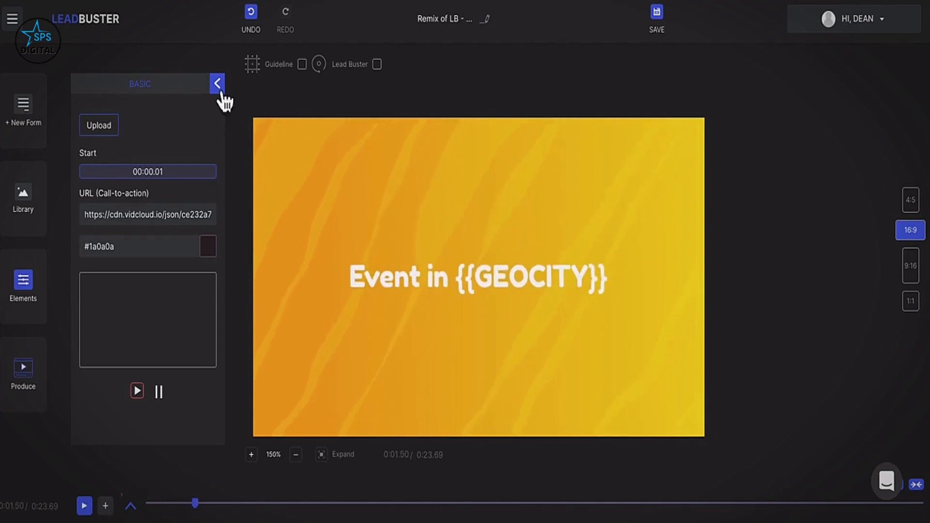
left_click(30, 292)
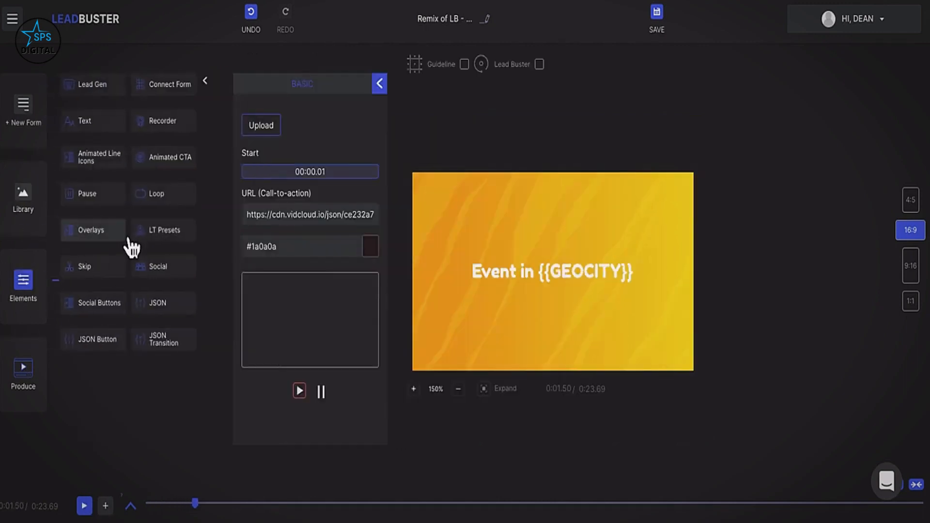
Apply the Postcard Effect lower third preset to the scene.
left_click(159, 234)
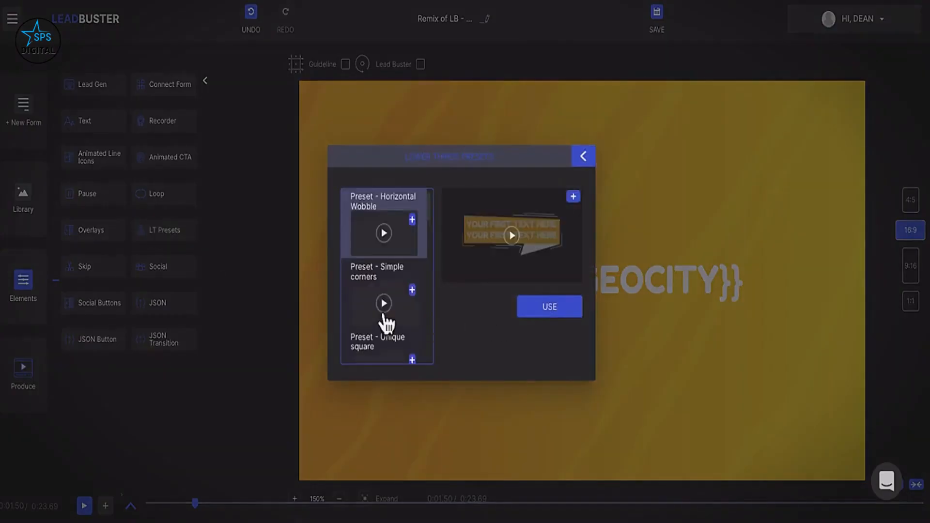
scroll(386, 322, "down", 7)
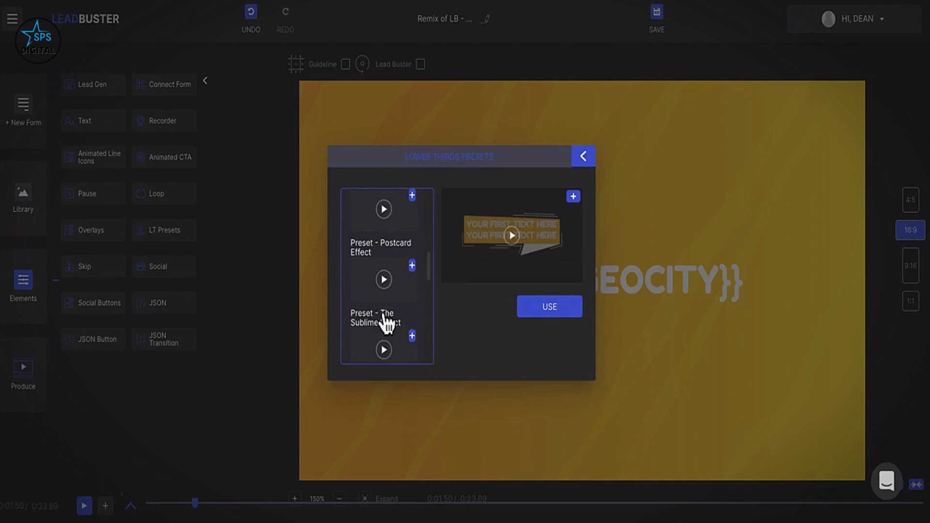
left_click(426, 283)
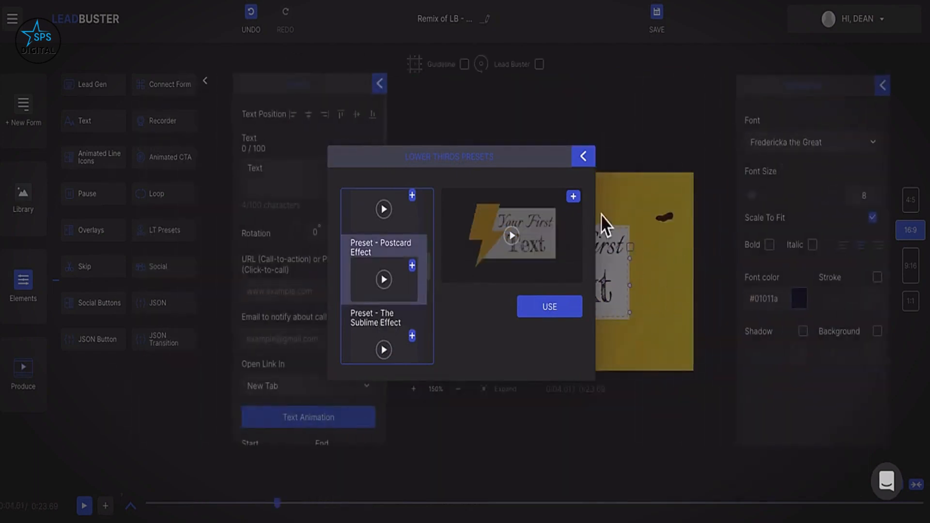
left_click(584, 157)
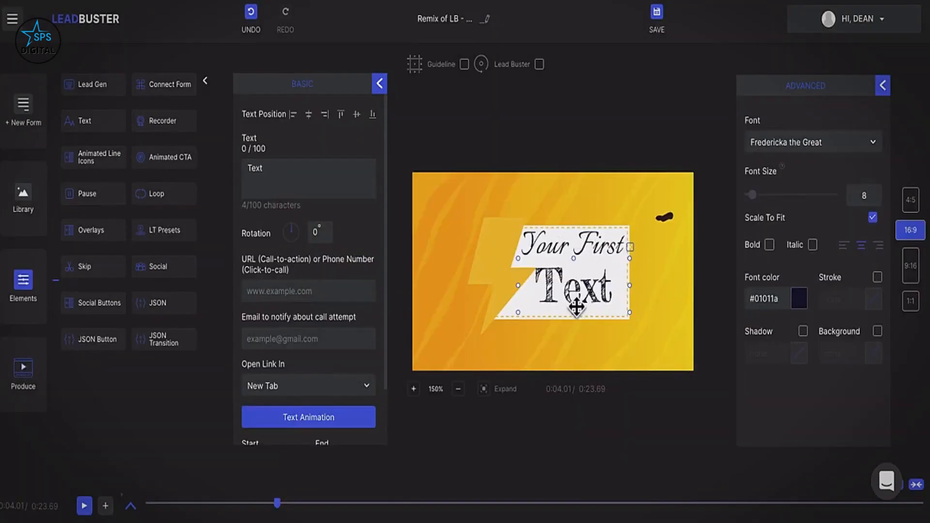
Replace the lower third's wording with 'Hello' and the 'Your First' text with 'Dean'.
left_click(568, 250)
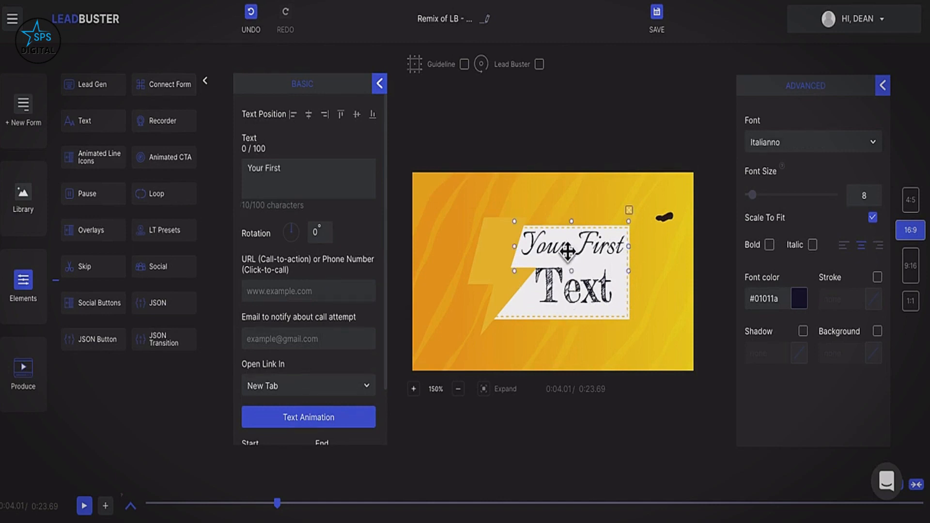
left_click(569, 293)
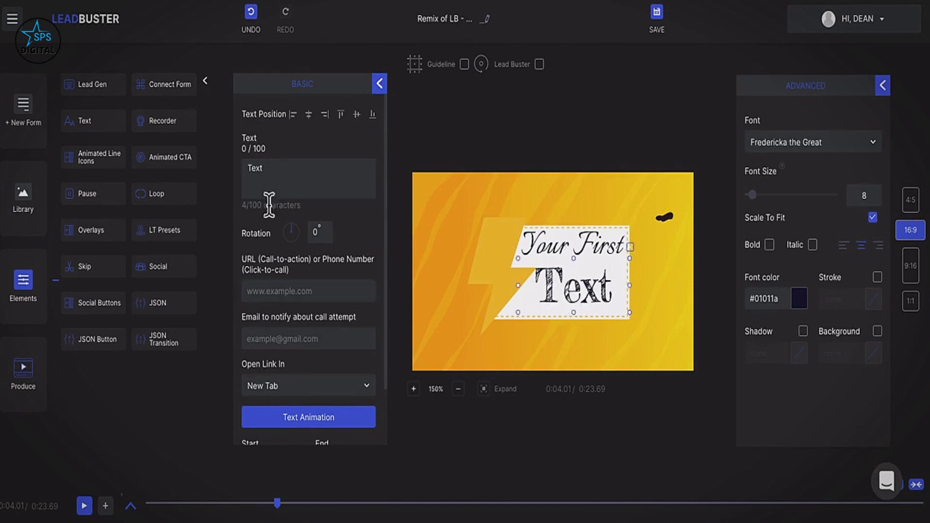
left_click(310, 179)
key("BackSpace")
key("BackSpace")
key("BackSpace")
key("BackSpace")
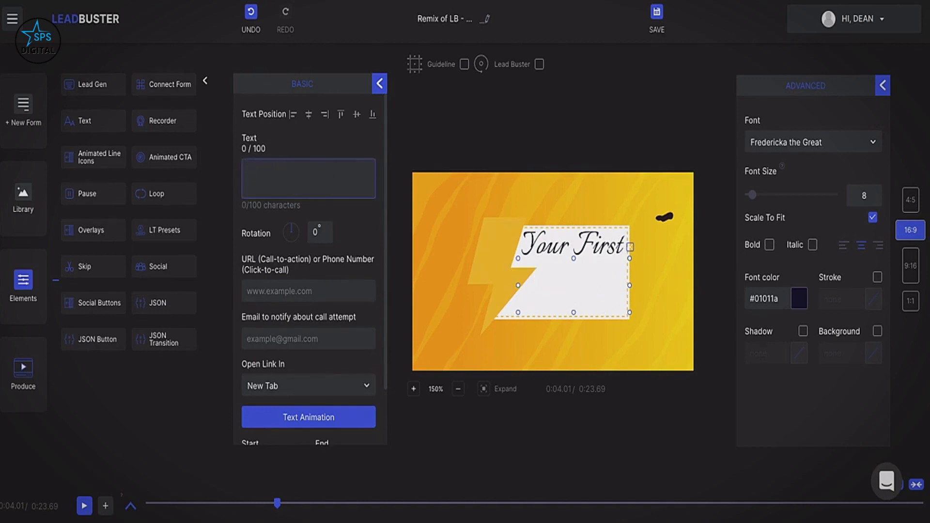
type("Hello")
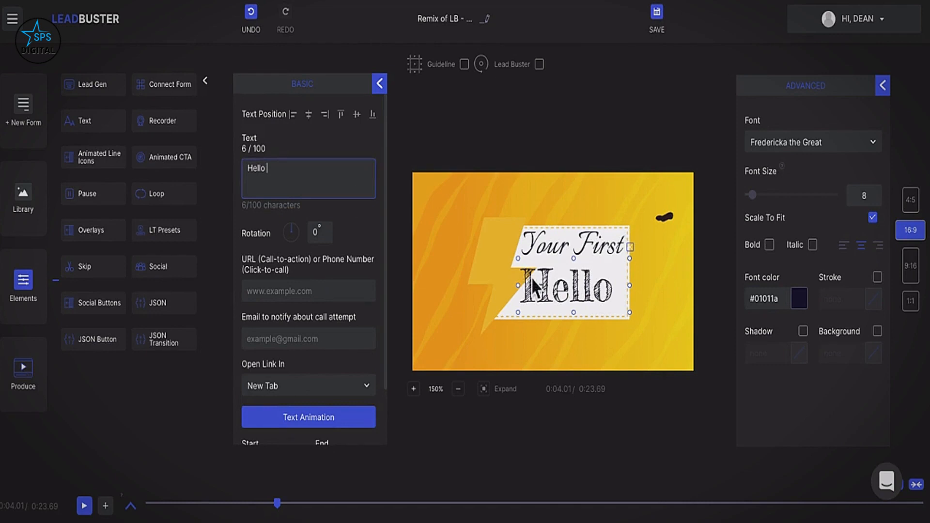
left_click(606, 250)
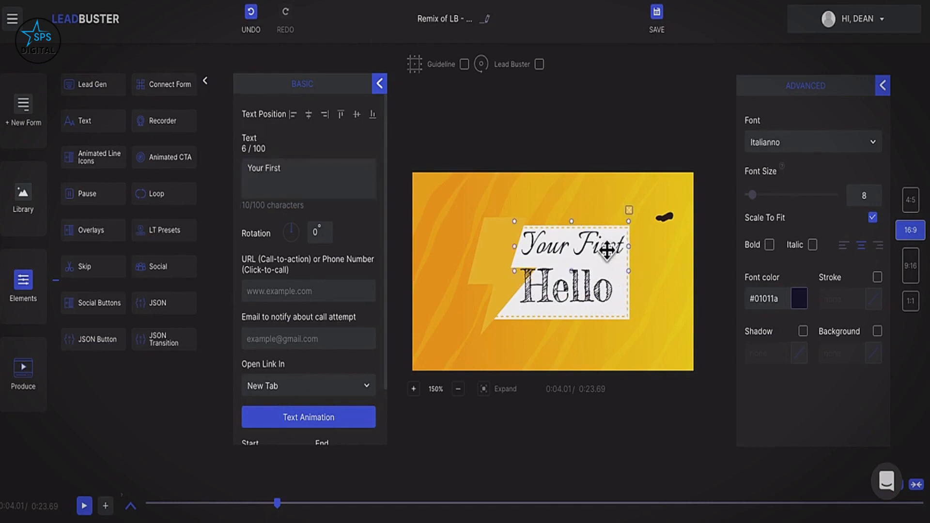
left_click_drag(307, 175, 248, 179)
type("Dean")
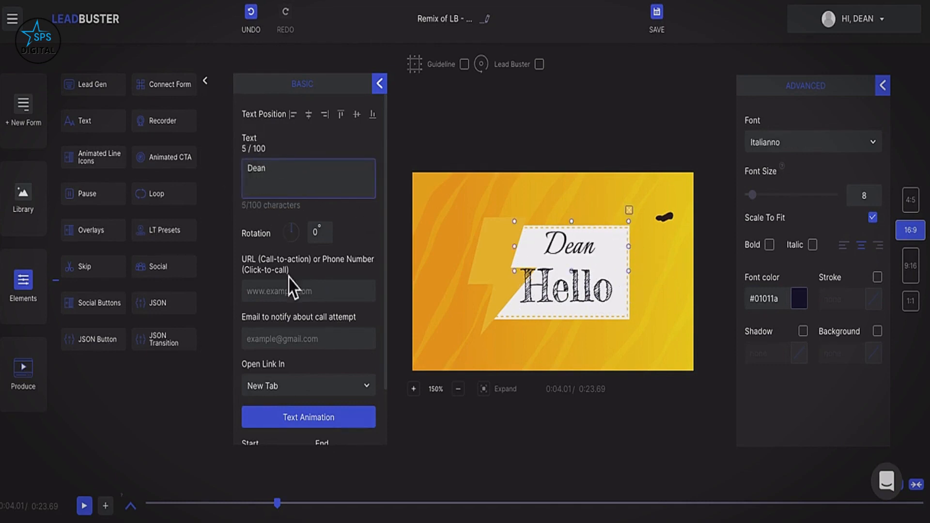
Add a Facebook Like-and-Share social element, timed 00:04.01 to 00:09.01.
scroll(290, 288, "down", 1)
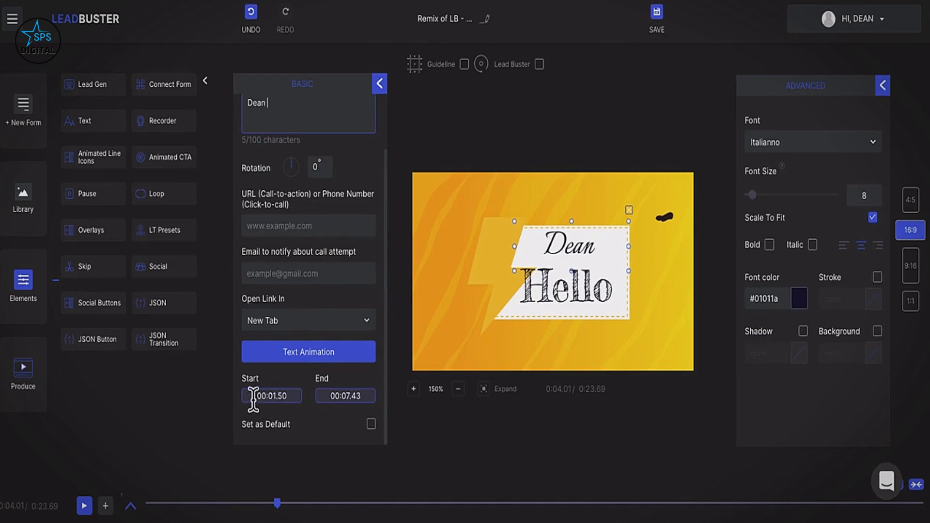
scroll(369, 407, "up", 1)
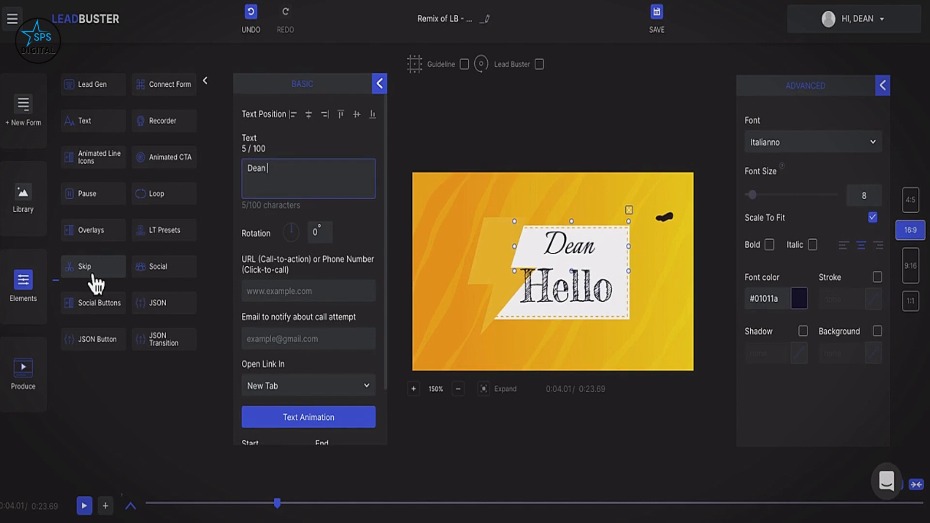
left_click(156, 280)
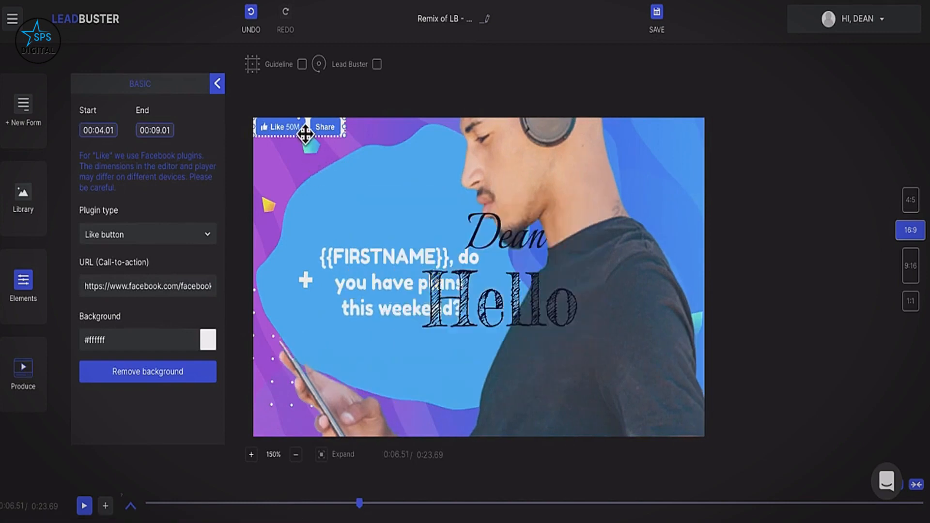
Drag the Facebook Like/Share button to the scene centre, keeping the Like button plugin type.
left_click(301, 133)
left_click_drag(301, 134, 481, 213)
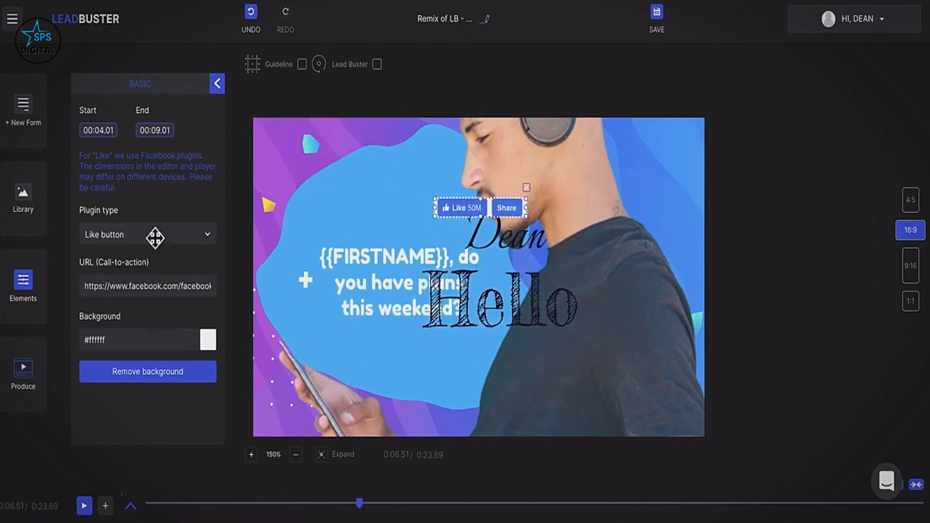
left_click(182, 234)
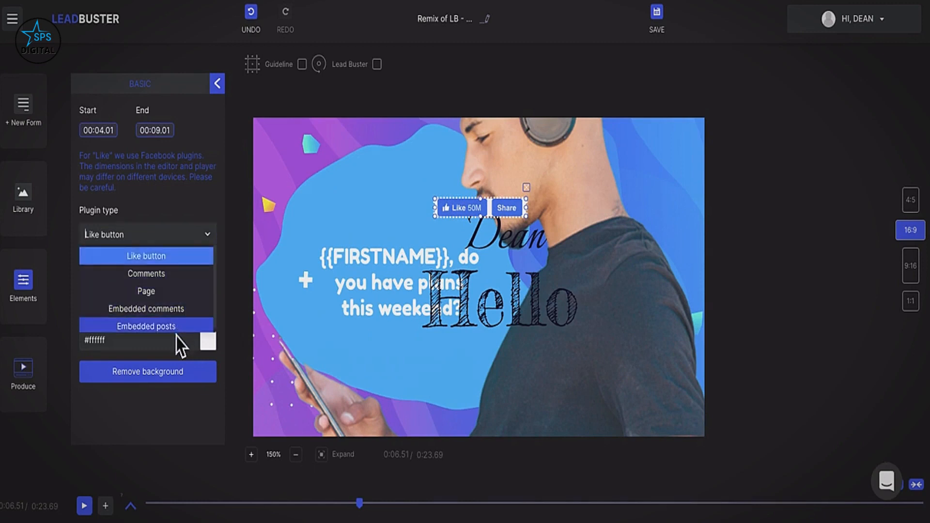
left_click(197, 237)
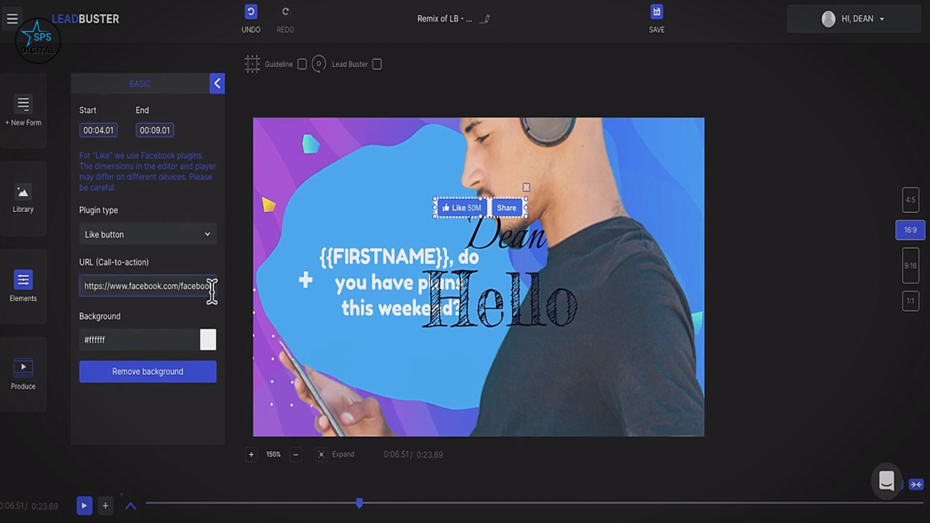
left_click(217, 90)
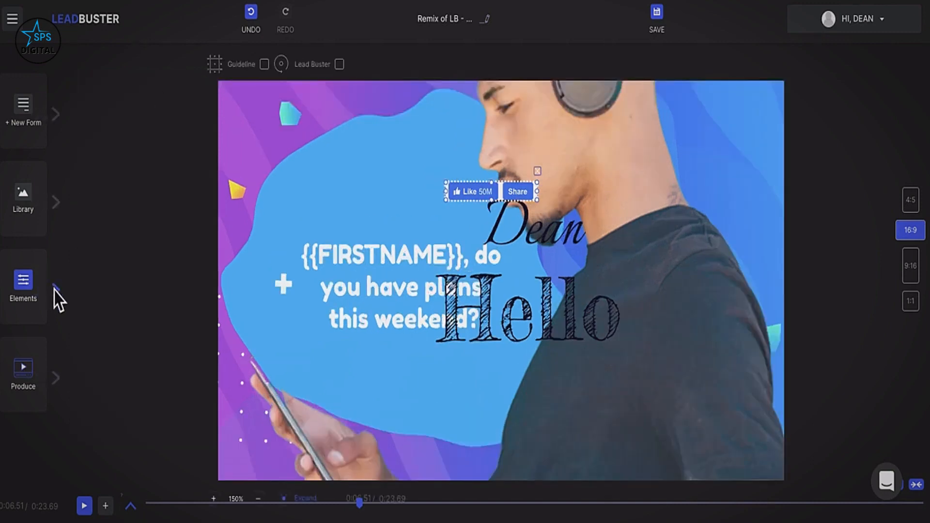
Add the Youtube 04 social button and move it higher in the scene.
left_click(61, 302)
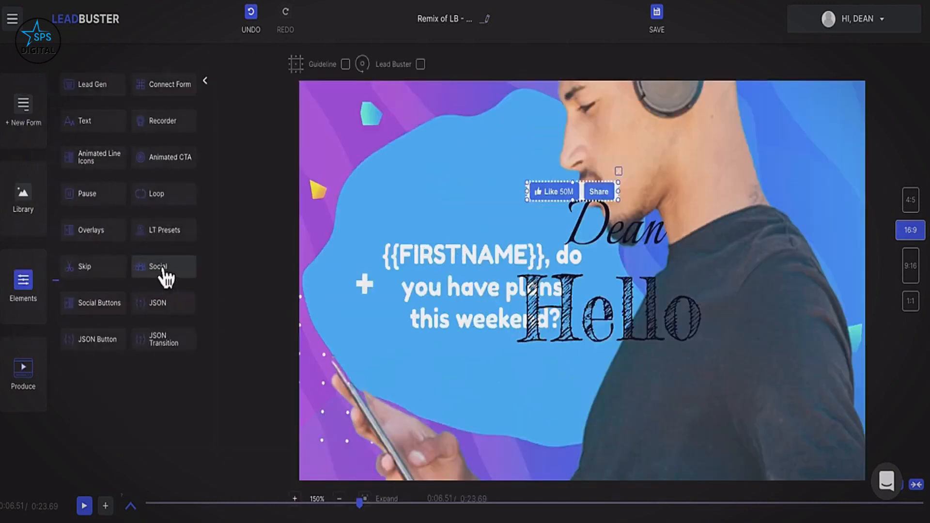
left_click(92, 309)
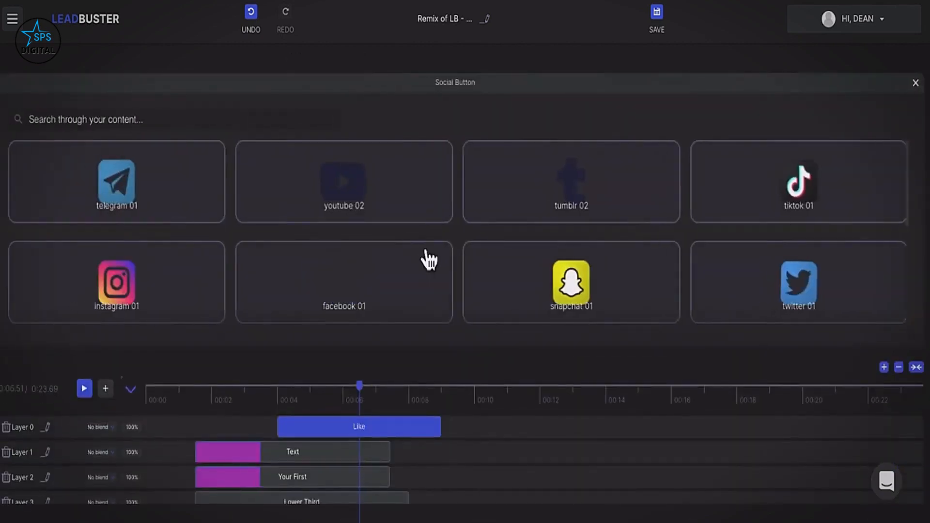
scroll(428, 260, "down", 5)
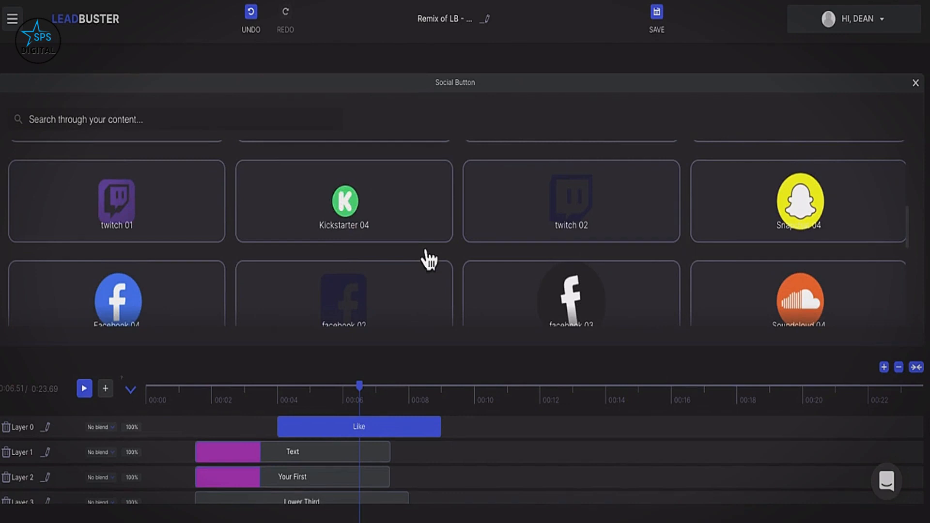
scroll(429, 260, "down", 6)
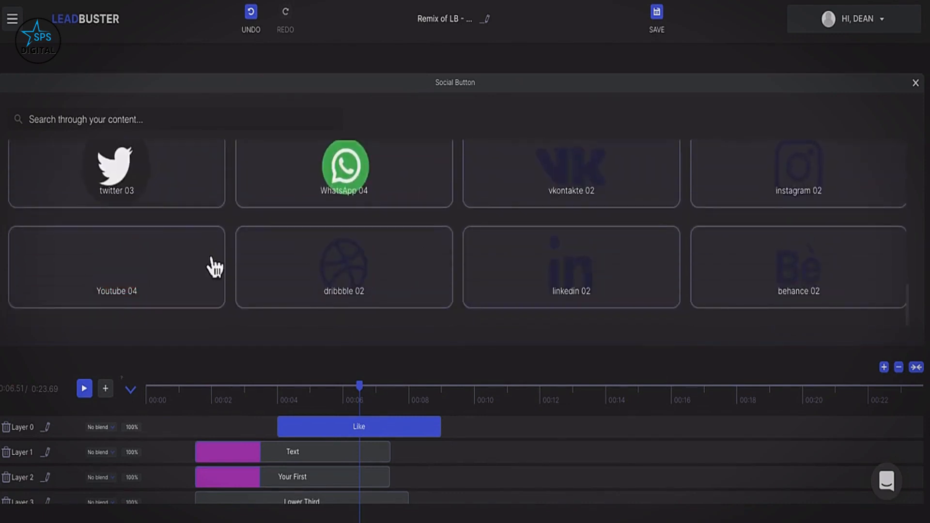
left_click(186, 272)
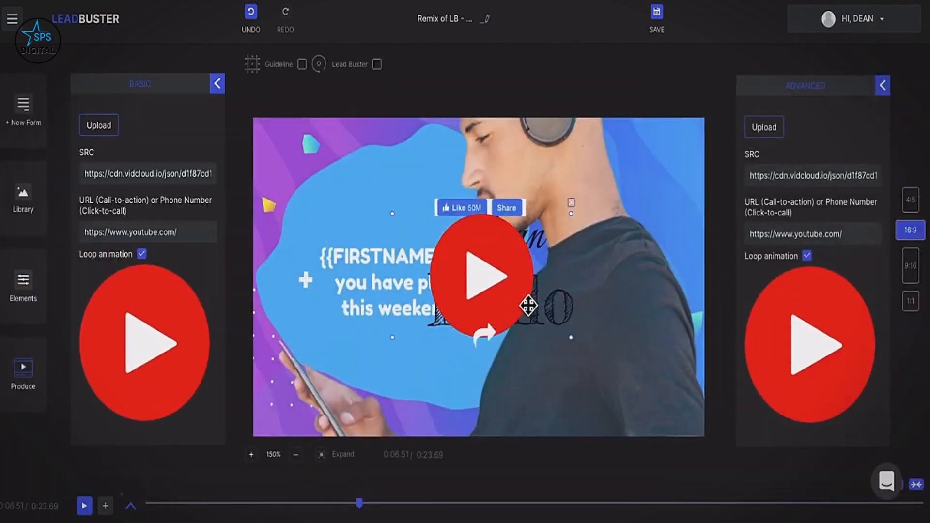
left_click_drag(527, 305, 503, 232)
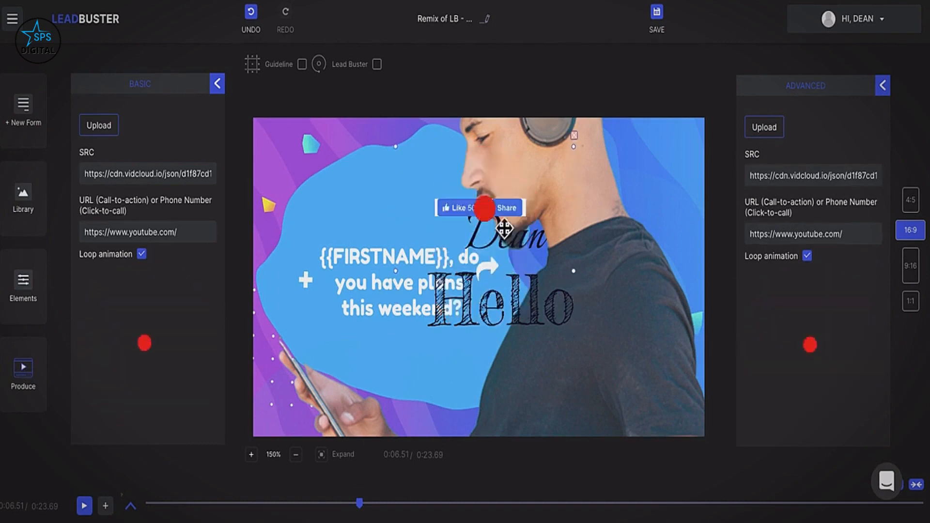
left_click(103, 231)
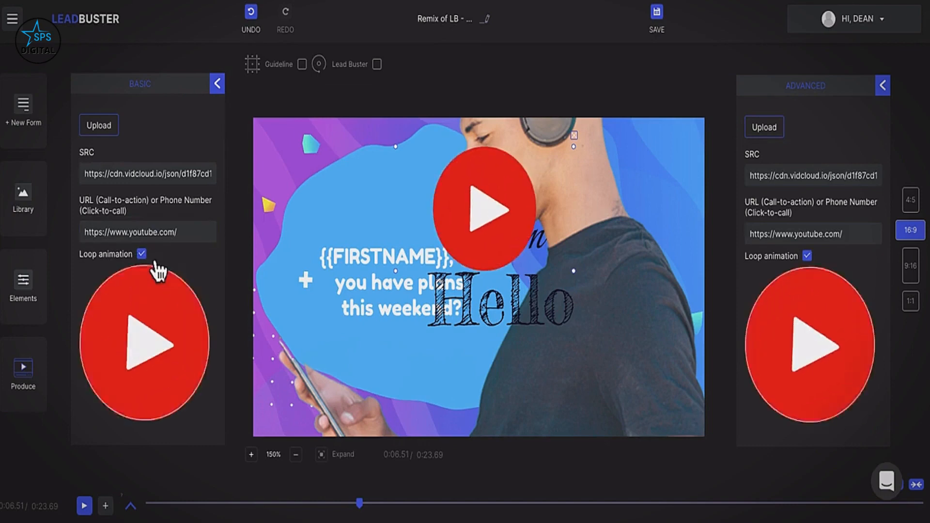
left_click(223, 86)
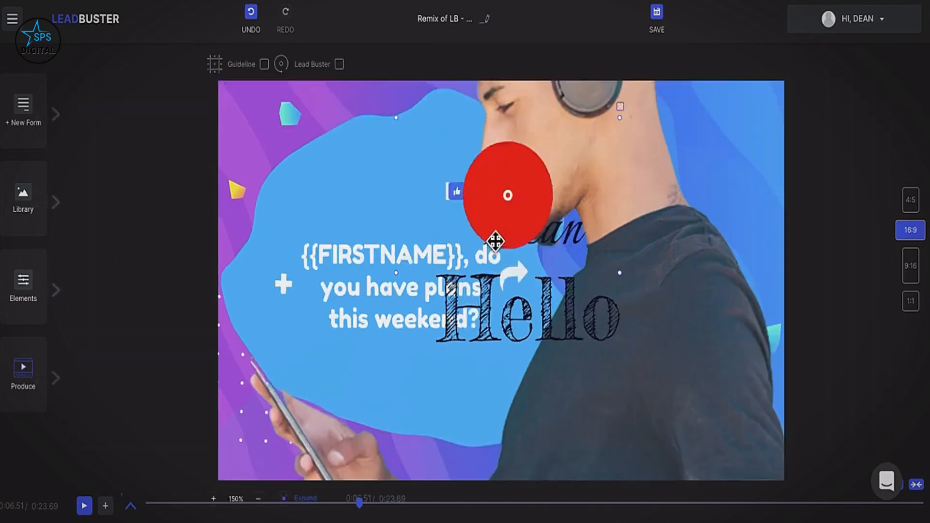
left_click(501, 238)
left_click(132, 506)
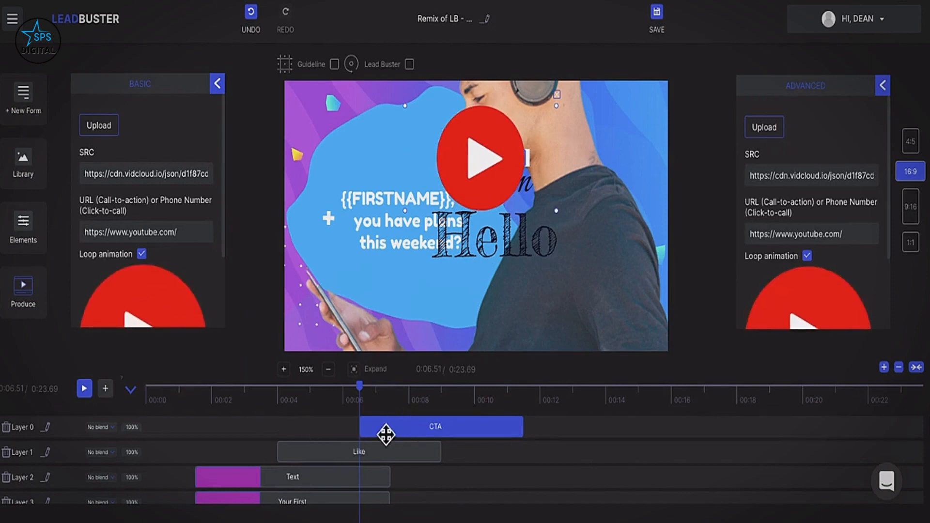
Try Multiply and Screen blending on Layer 0, then settle on Overlay.
left_click(101, 427)
left_click(110, 463)
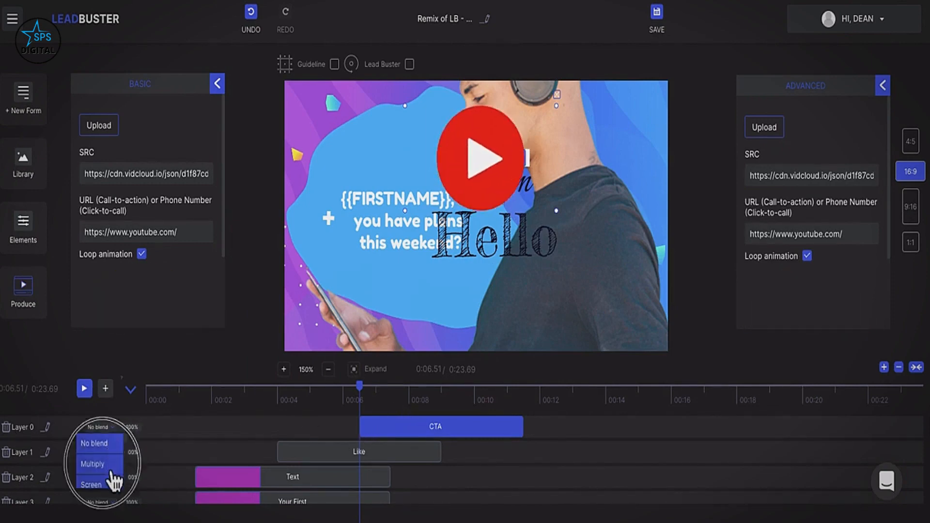
left_click(101, 427)
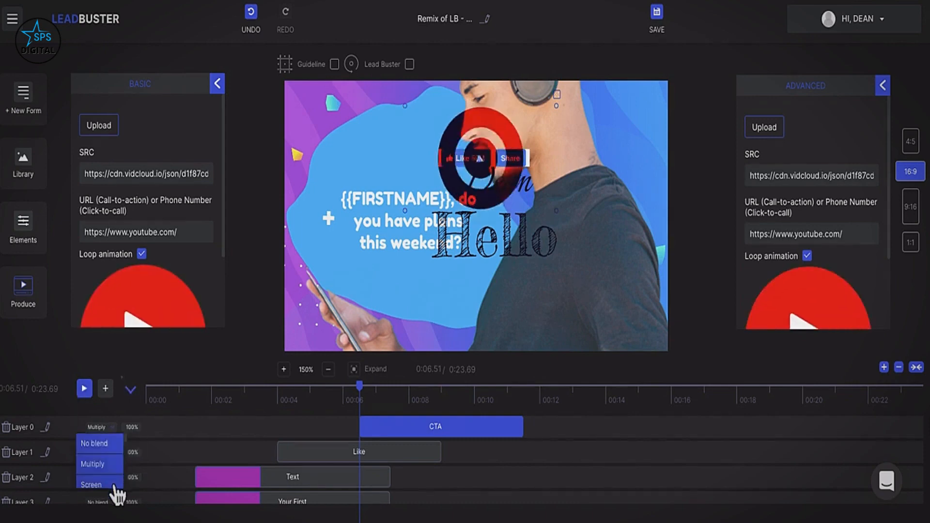
left_click(116, 484)
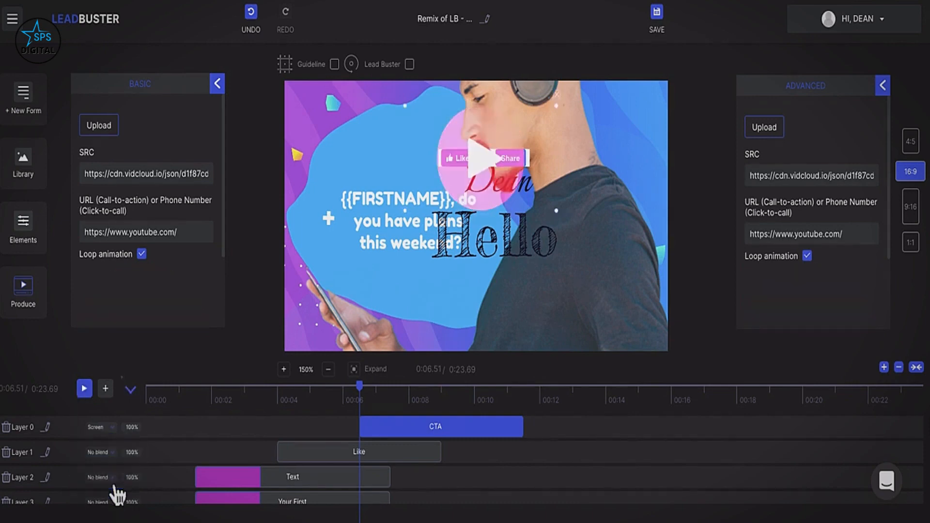
left_click(105, 428)
scroll(108, 480, "down", 1)
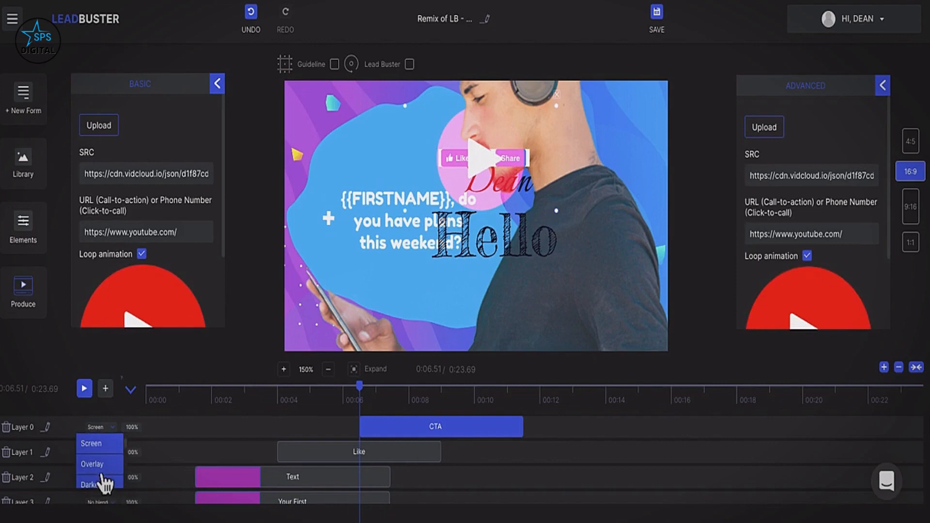
left_click(104, 481)
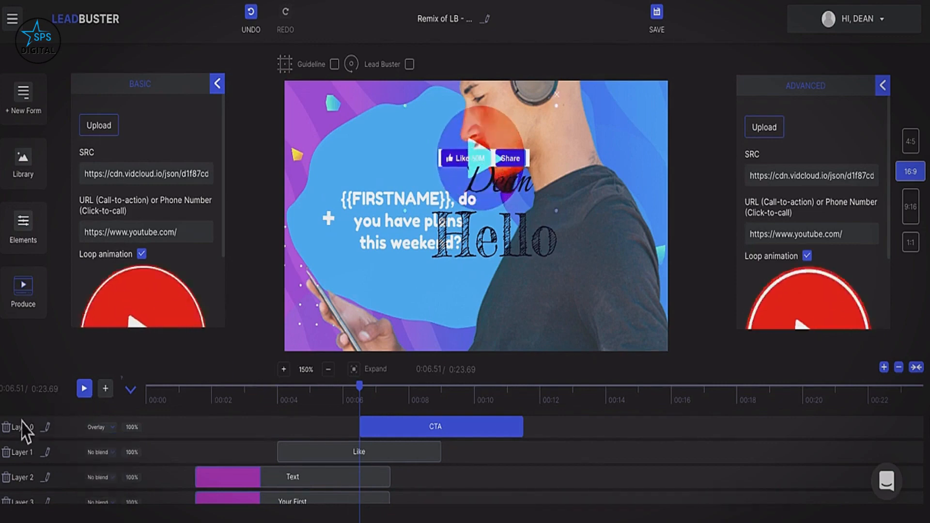
Delete the CTA and Like layers, then remove the Hello text element.
left_click(6, 427)
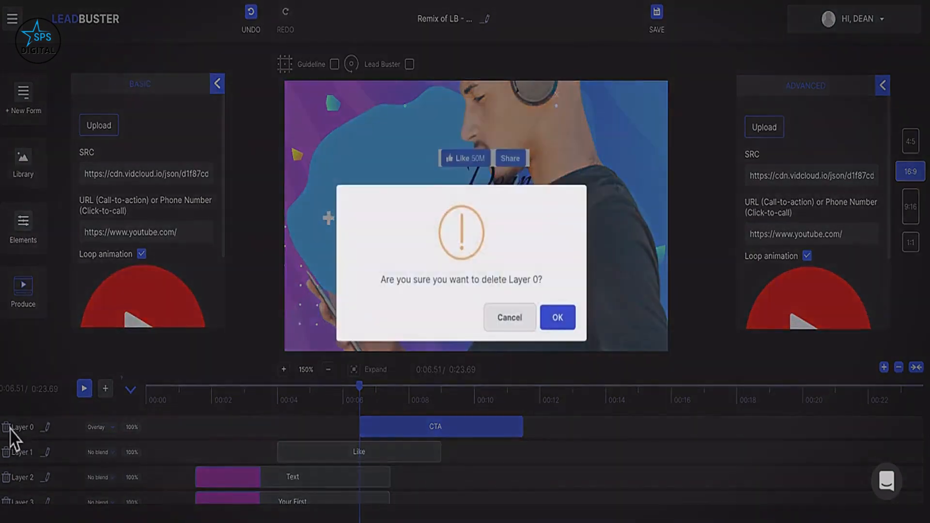
left_click(572, 319)
left_click(525, 246)
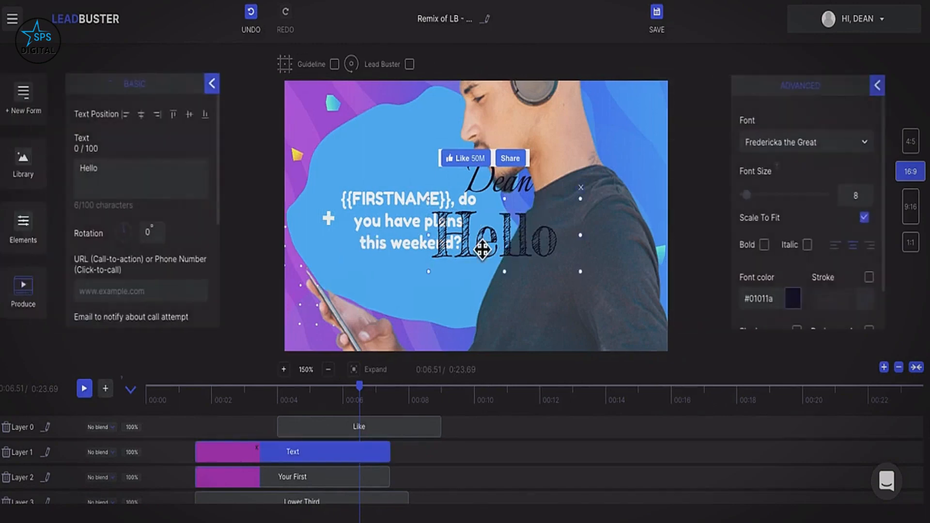
left_click(16, 435)
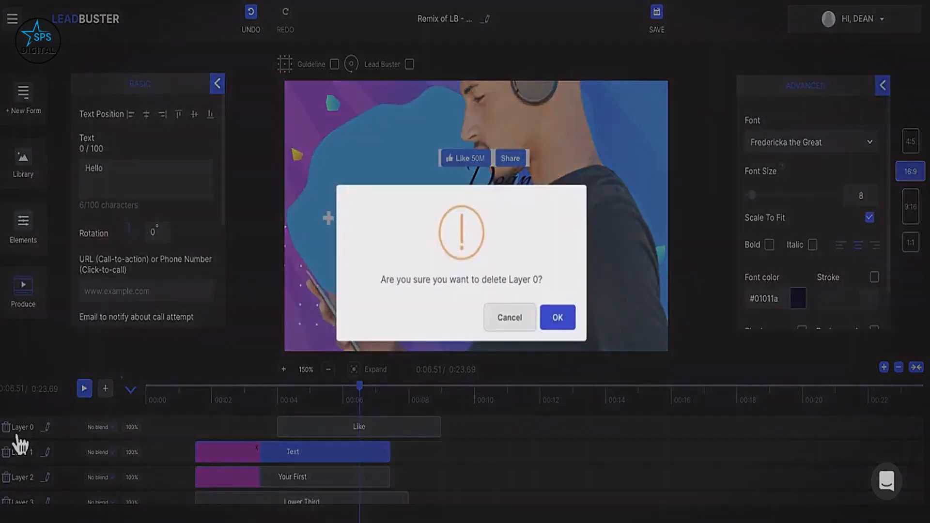
left_click(559, 317)
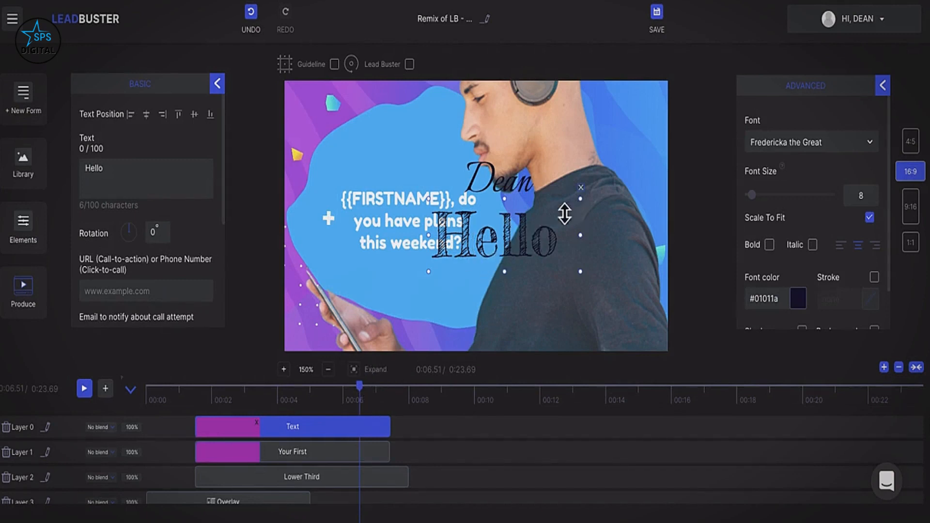
left_click_drag(504, 199, 501, 269)
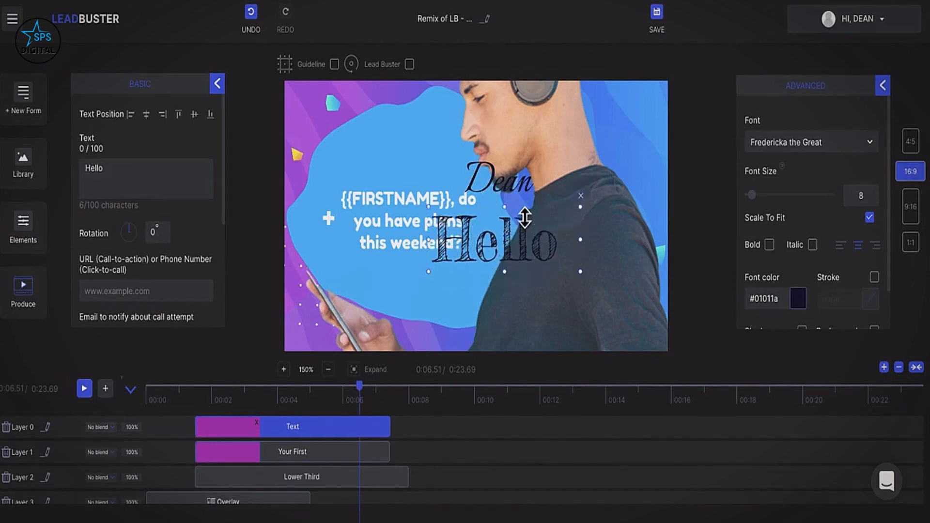
key("Delete")
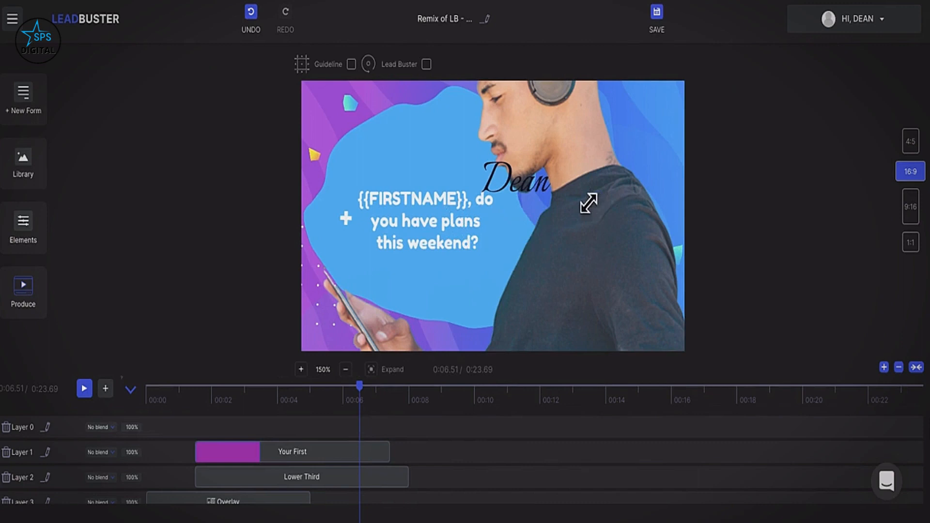
left_click(529, 183)
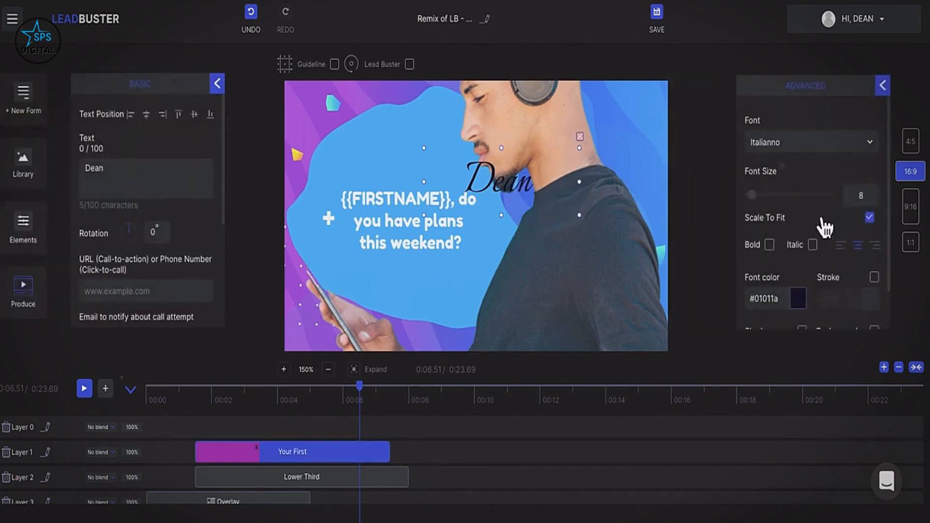
left_click(768, 148)
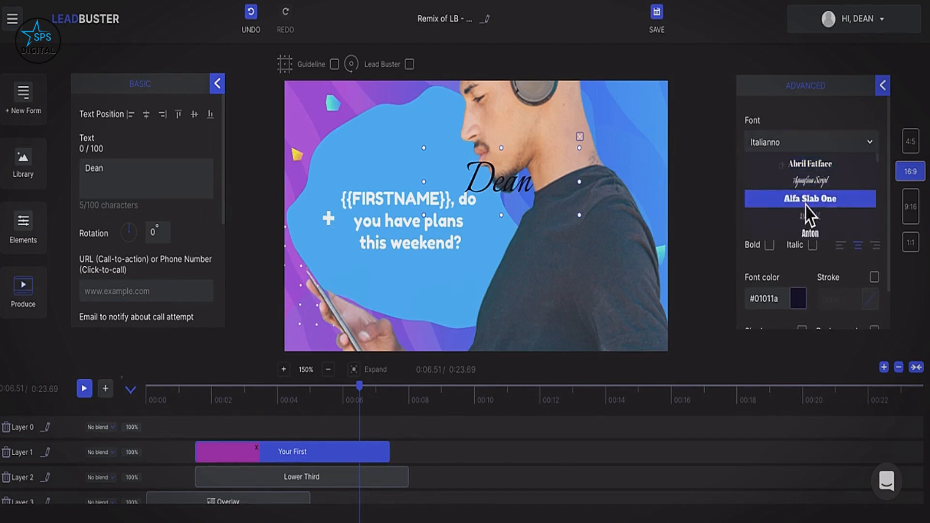
scroll(805, 203, "down", 2)
left_click(790, 98)
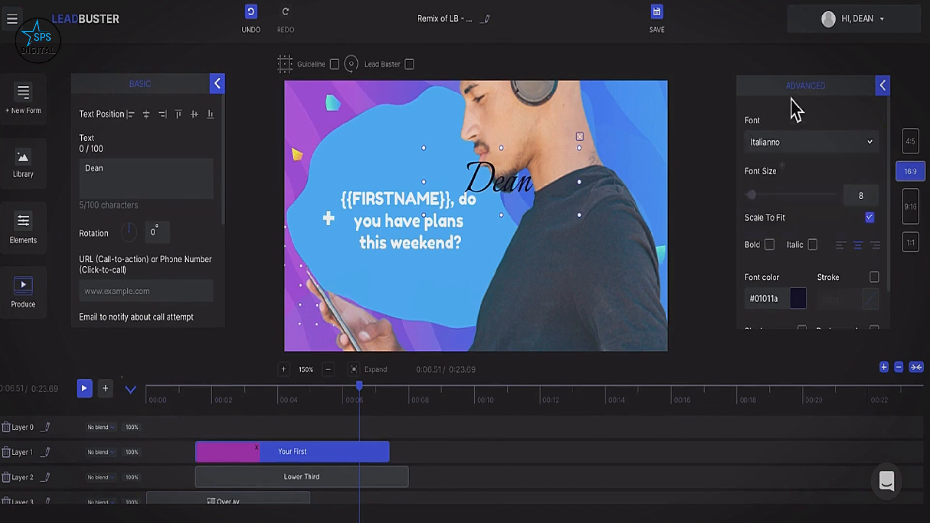
left_click(752, 196)
left_click(769, 244)
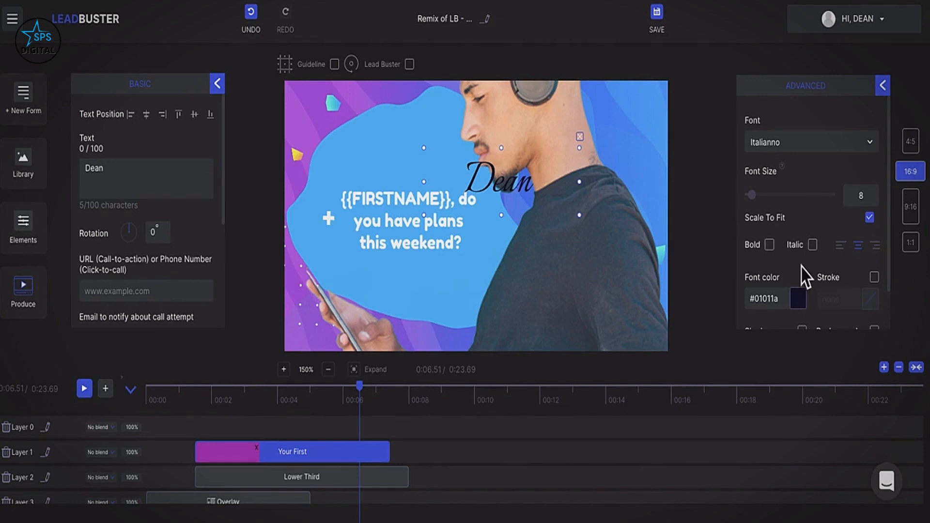
scroll(877, 280, "down", 1)
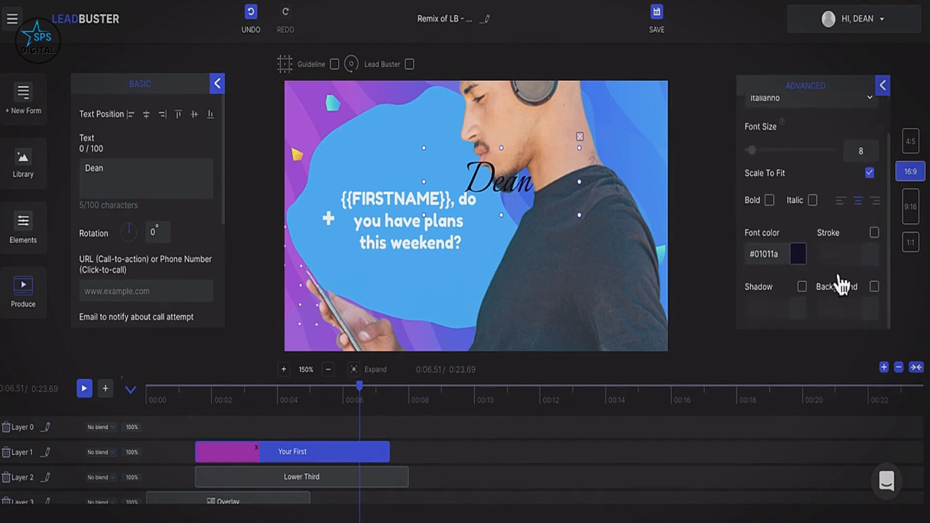
left_click(221, 87)
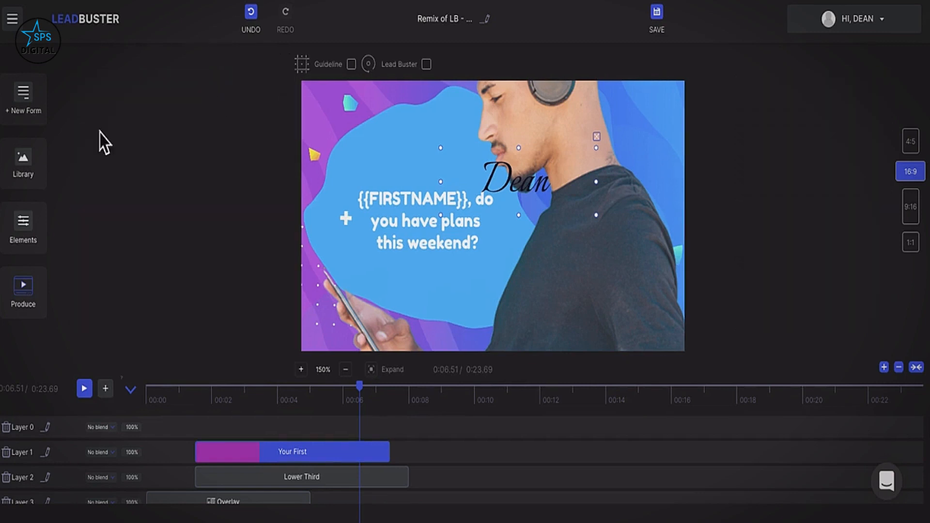
Delete the Dean text element from the headphones scene.
left_click(29, 225)
scroll(177, 222, "down", 1)
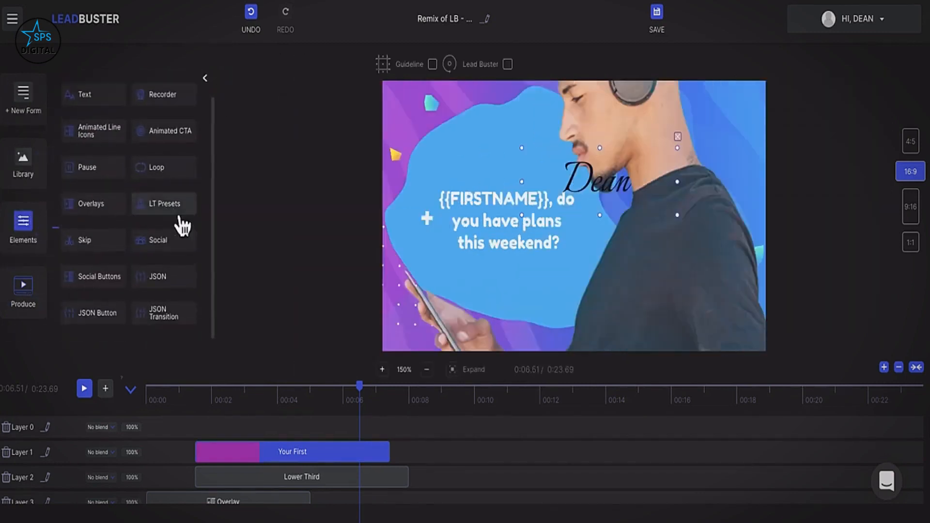
scroll(173, 227, "up", 1)
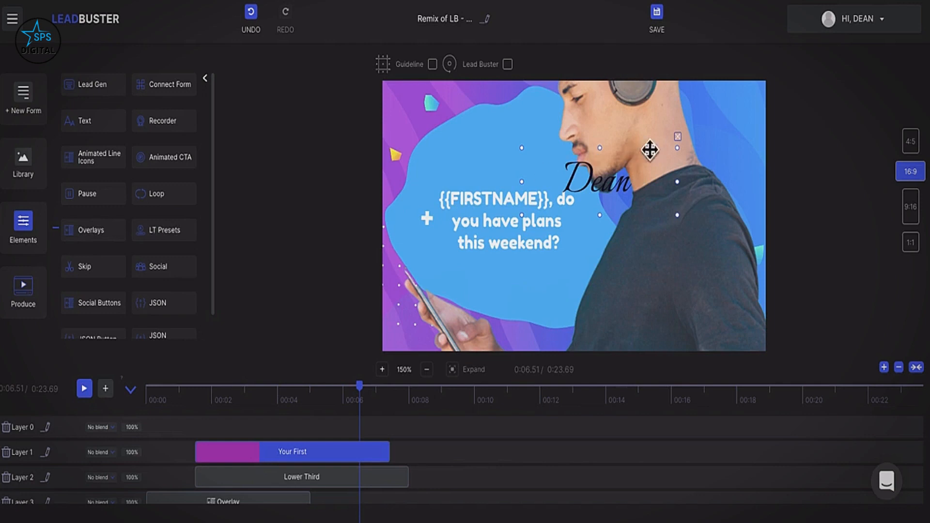
key("Delete")
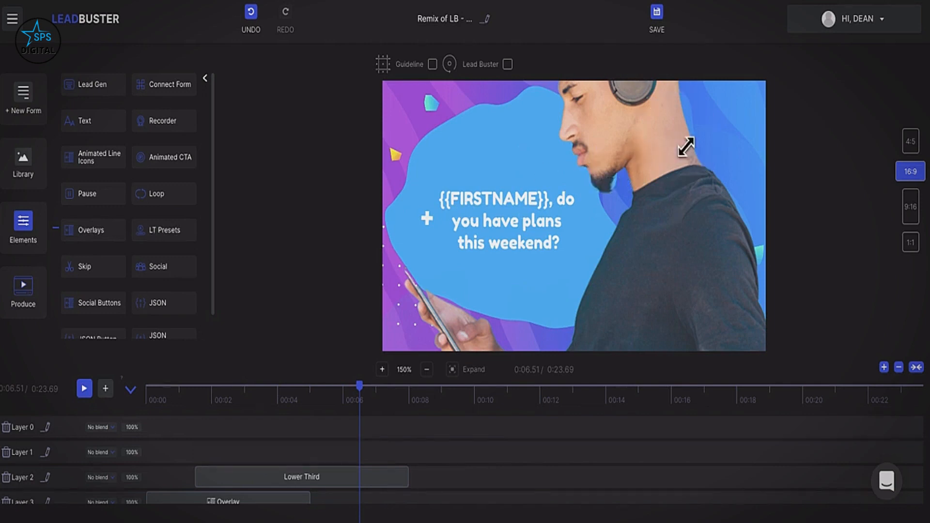
left_click(210, 80)
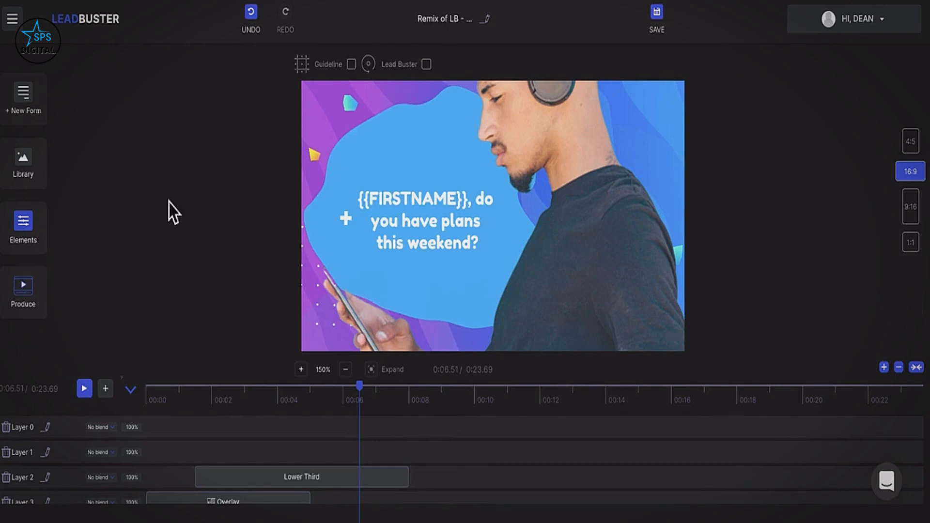
Select the background photo of the man to view its image properties.
left_click(554, 201)
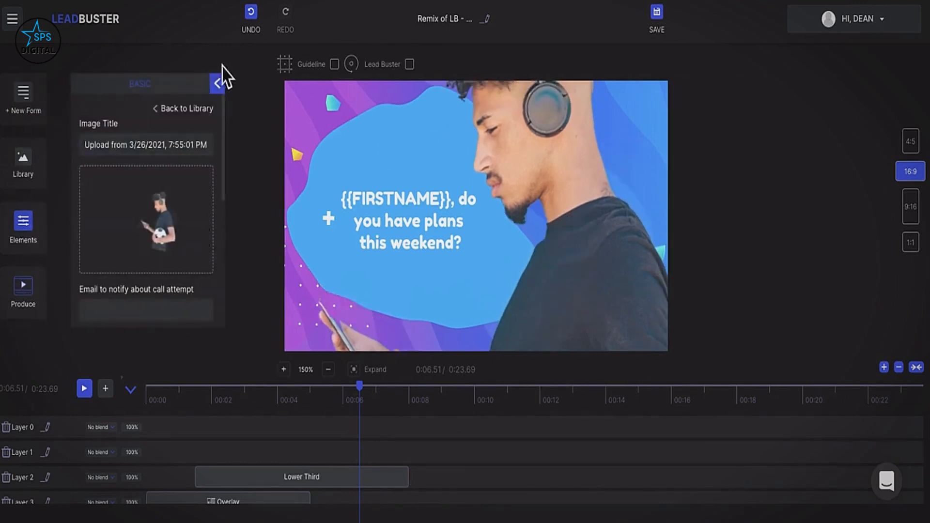
left_click(217, 83)
left_click(42, 226)
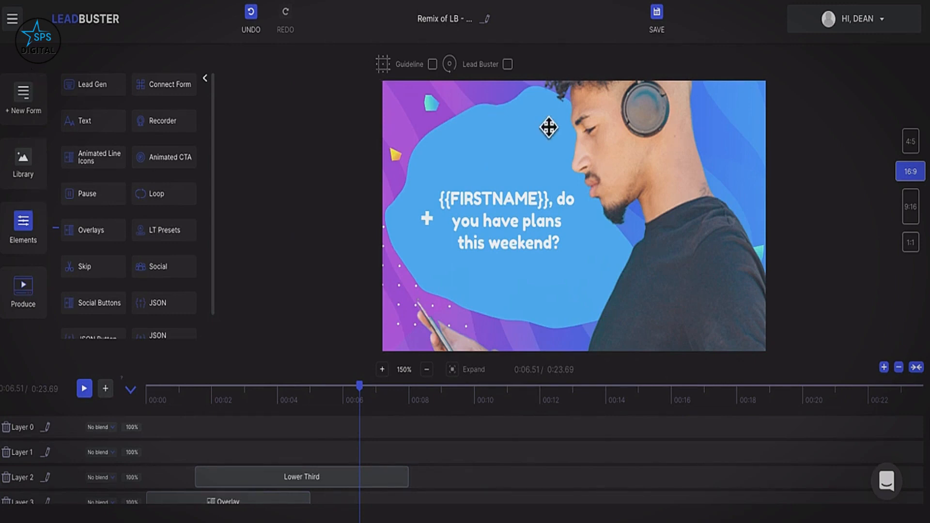
left_click(205, 79)
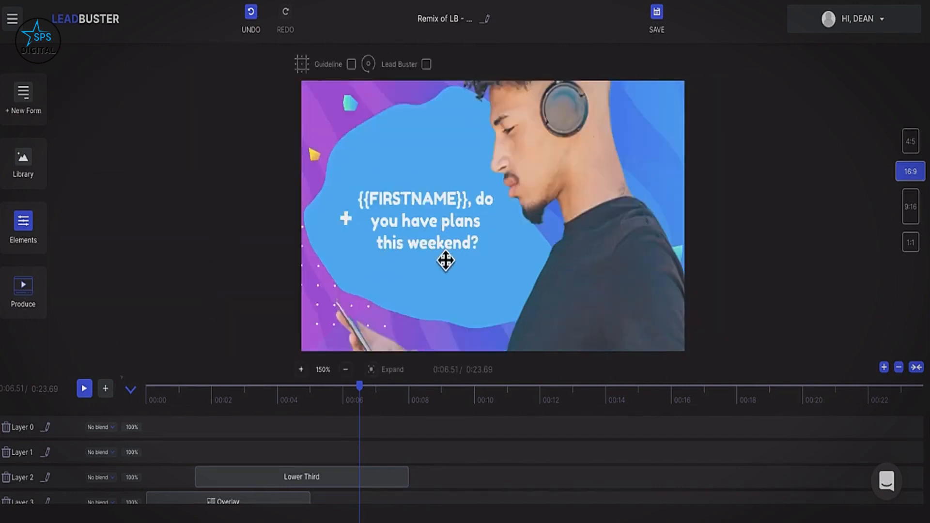
left_click(618, 203)
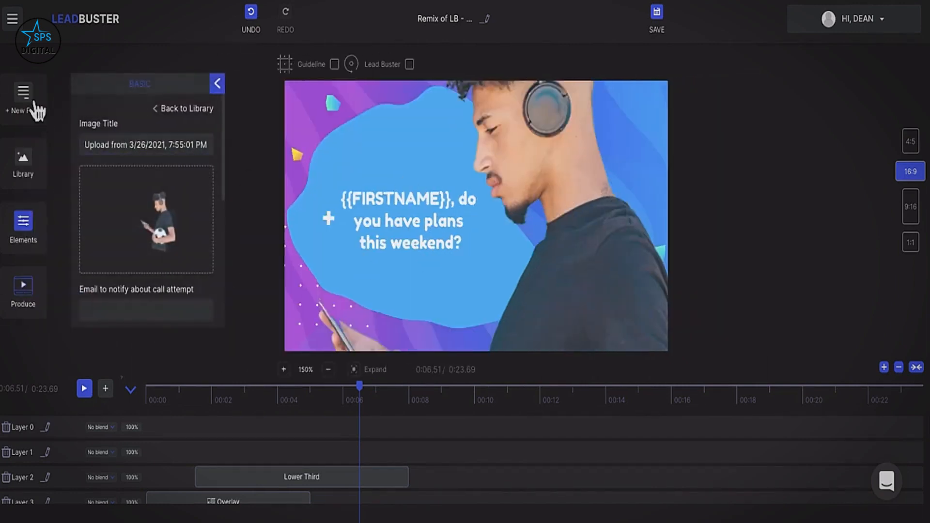
left_click(31, 102)
Add a Custom lead form and review its Email, first-name and last-name fields.
left_click(93, 115)
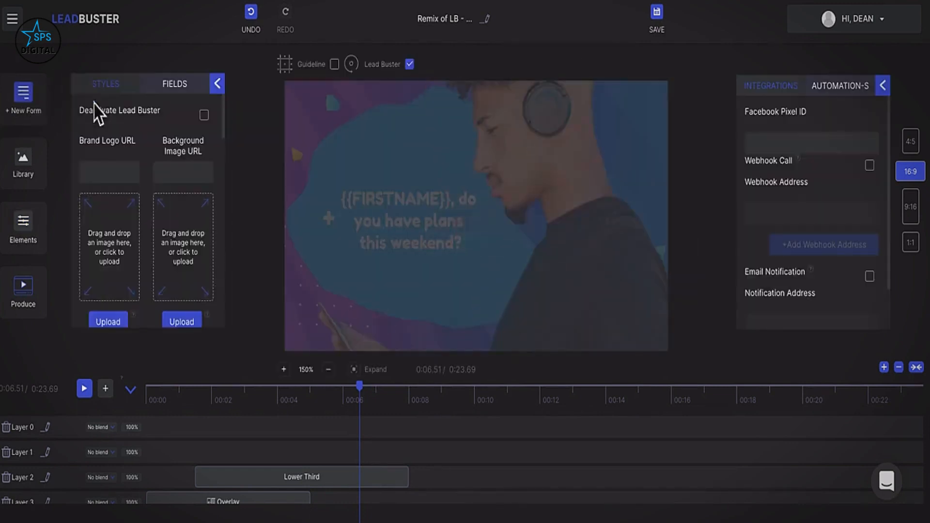
left_click(179, 88)
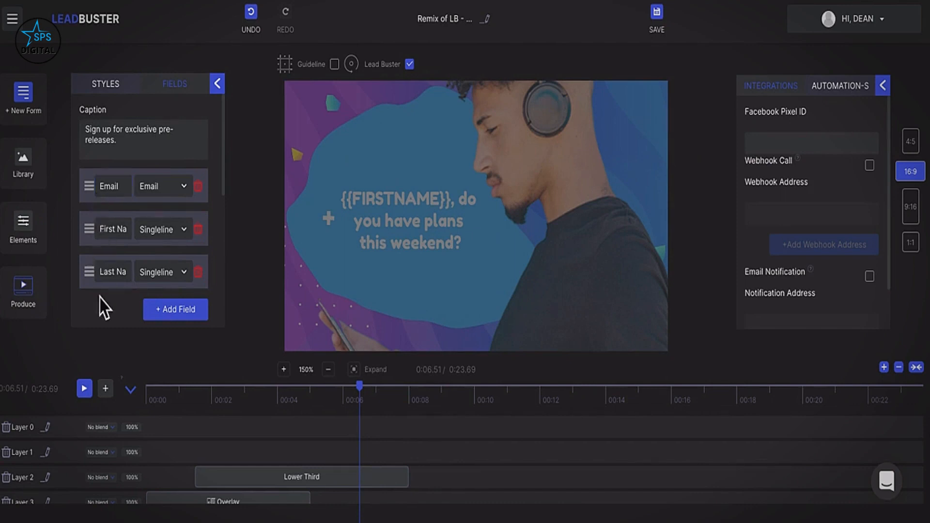
left_click(218, 85)
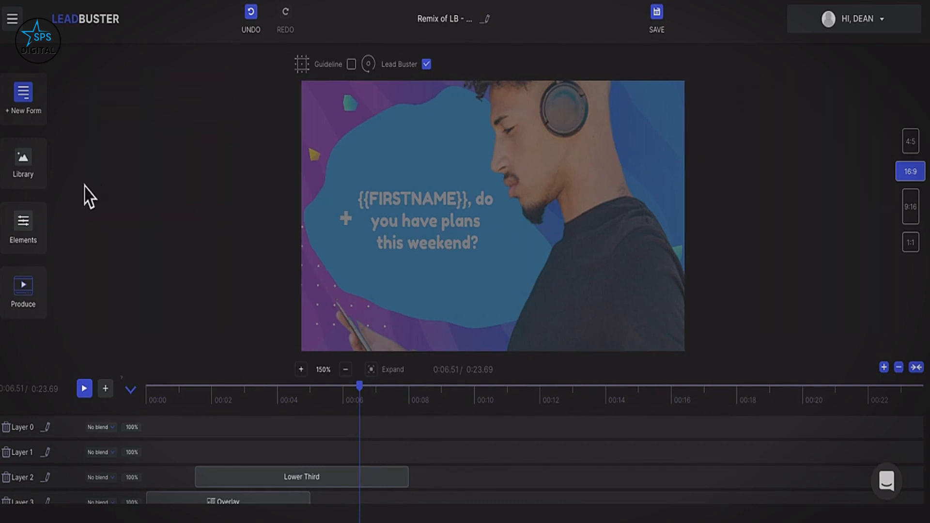
left_click(30, 308)
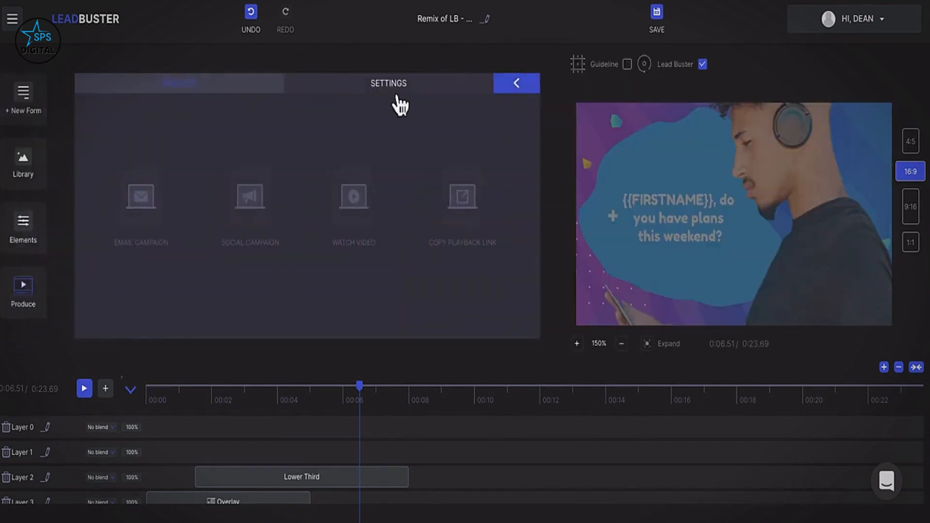
left_click(396, 87)
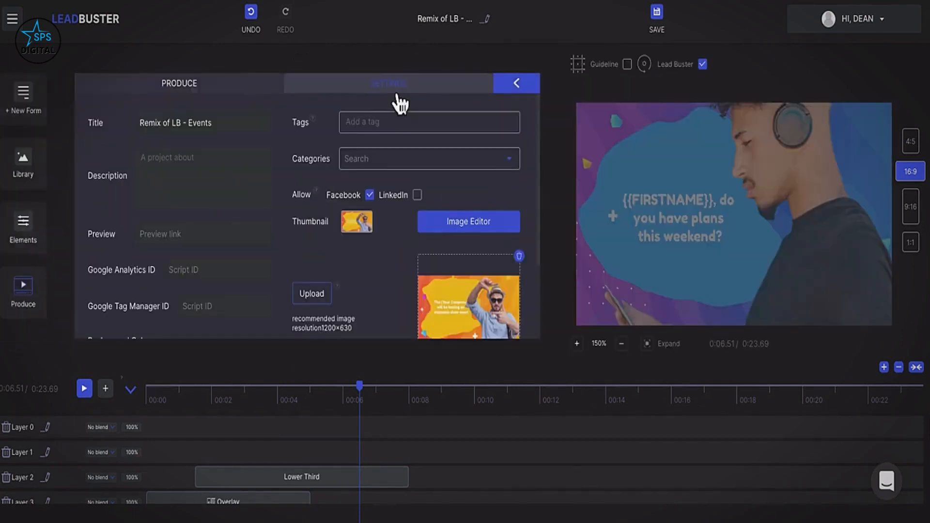
scroll(250, 209, "down", 1)
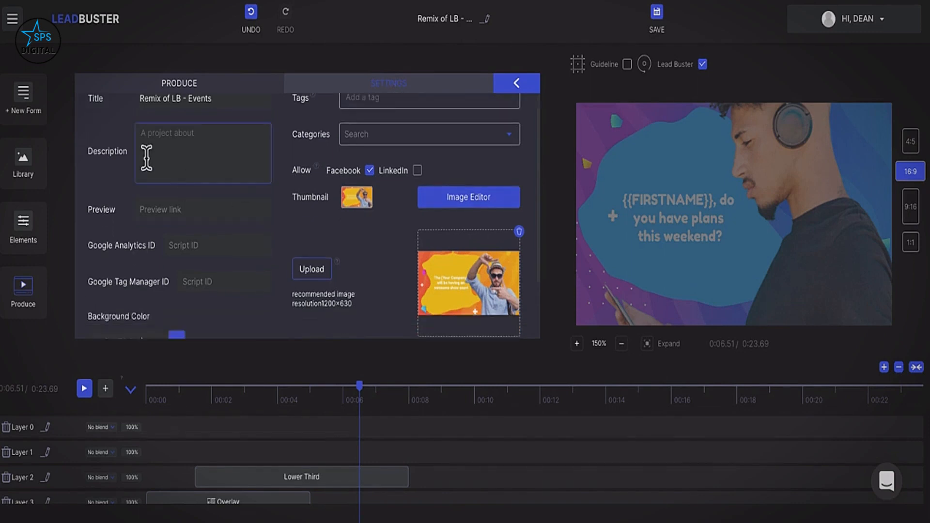
scroll(147, 158, "up", 1)
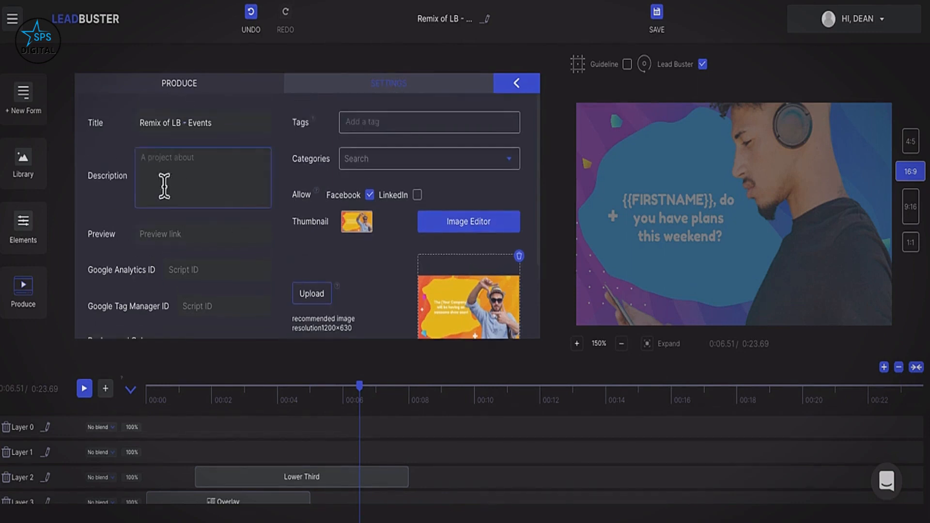
scroll(203, 184, "down", 4)
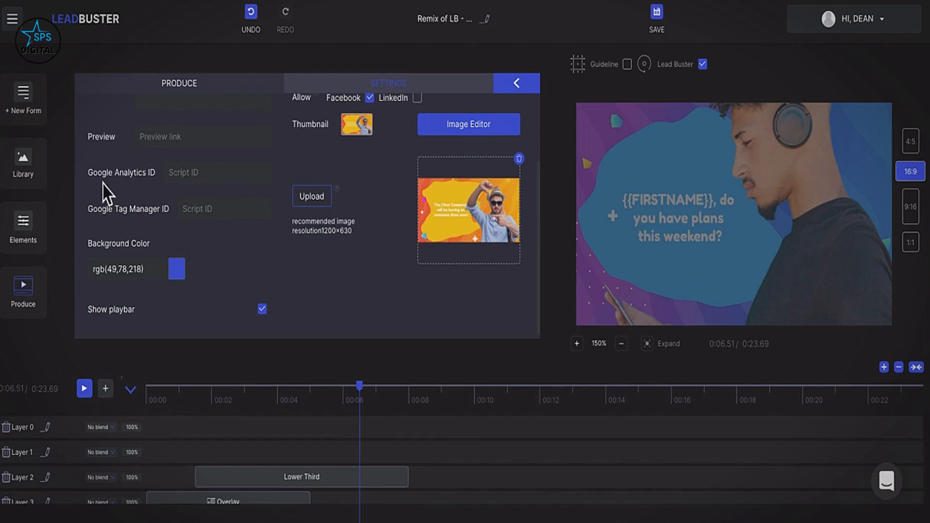
left_click(188, 182)
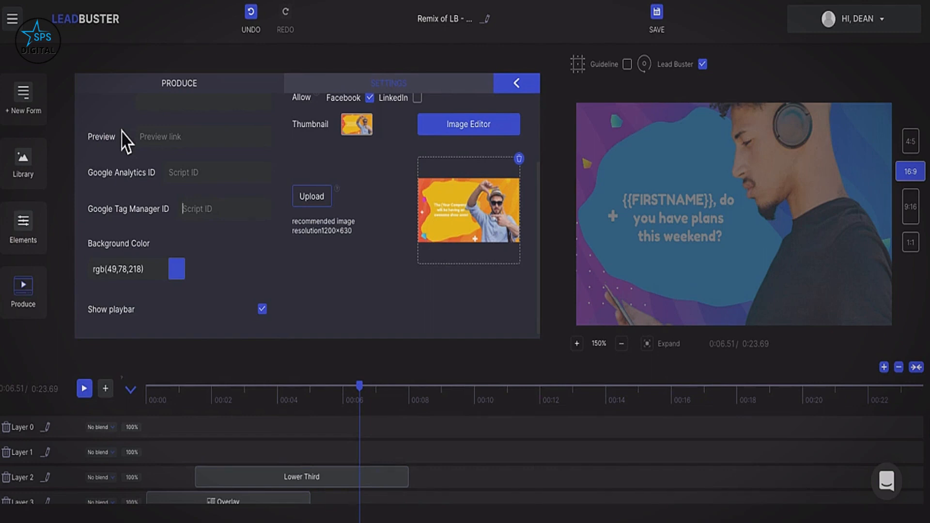
left_click(345, 88)
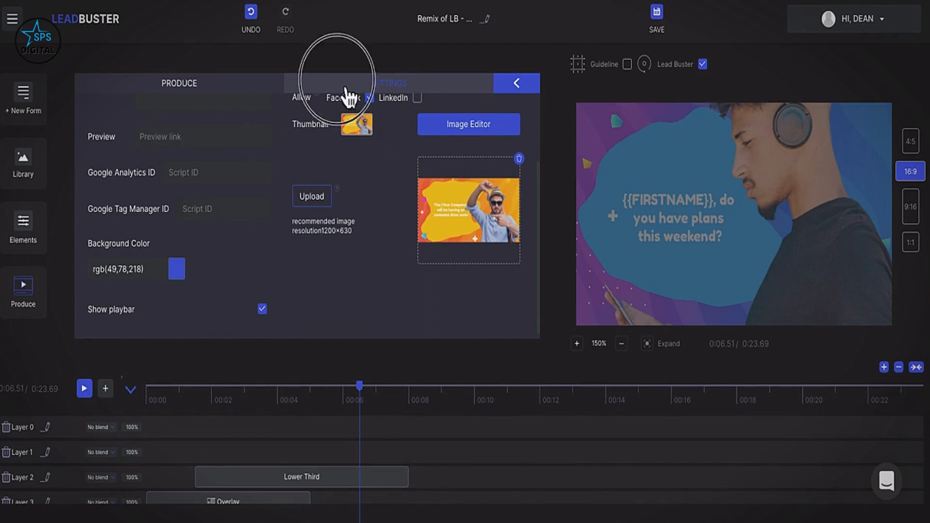
left_click(240, 93)
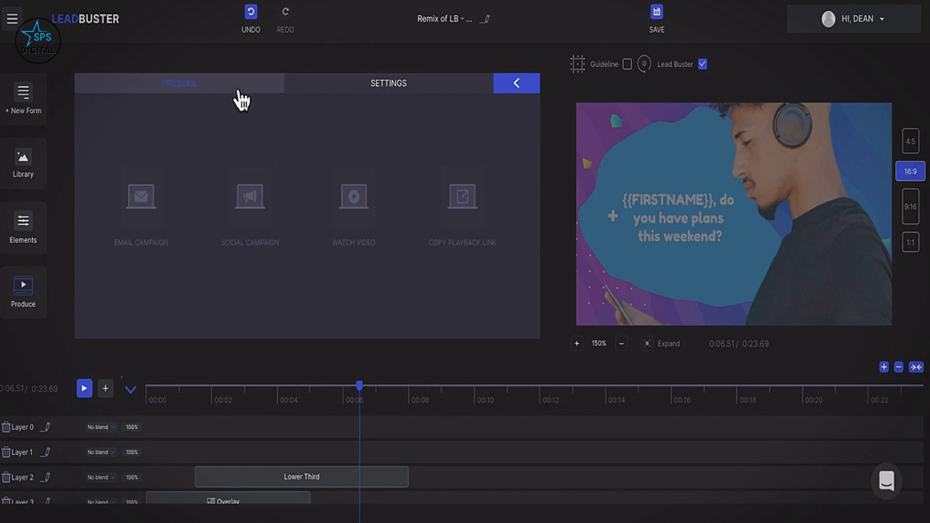
left_click(516, 87)
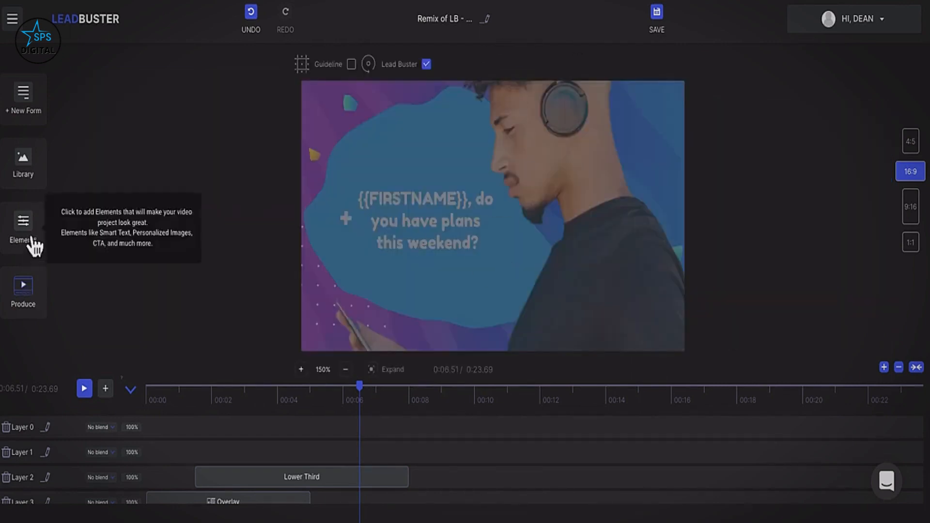
Show the Custom form's fields with the Get This Now button, and focus the Facebook Pixel ID field.
left_click(27, 116)
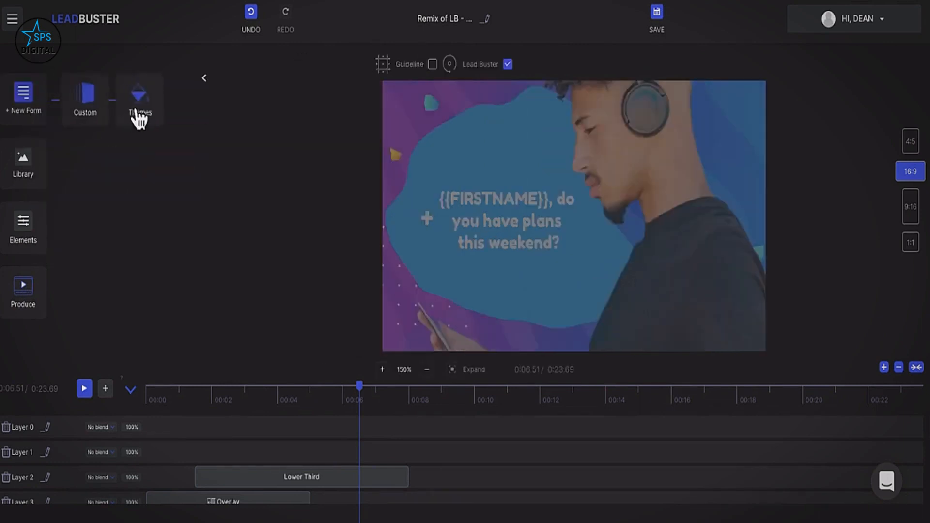
left_click(94, 108)
scroll(209, 267, "down", 5)
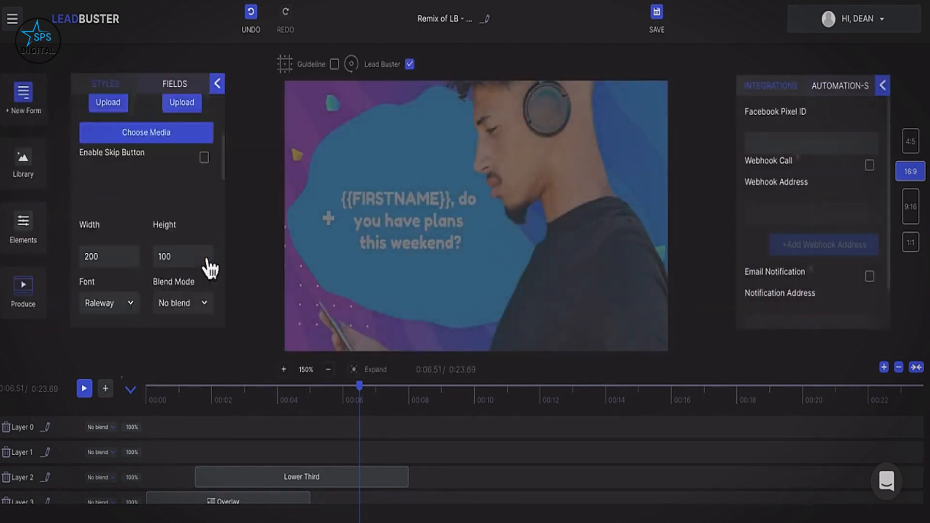
left_click(184, 90)
left_click(817, 142)
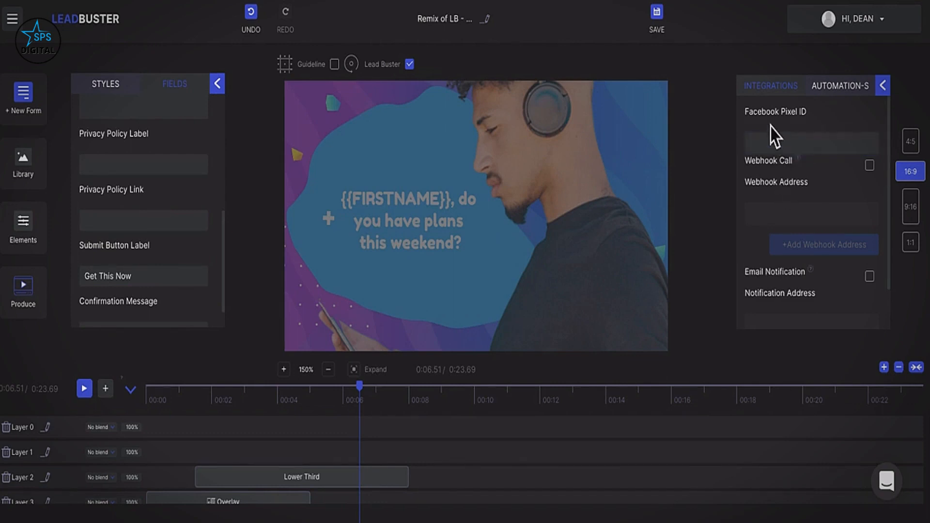
left_click(770, 145)
left_click(769, 141)
Enable Webhook Call and add blank Webhook Address 2 and 3 entries.
left_click(870, 165)
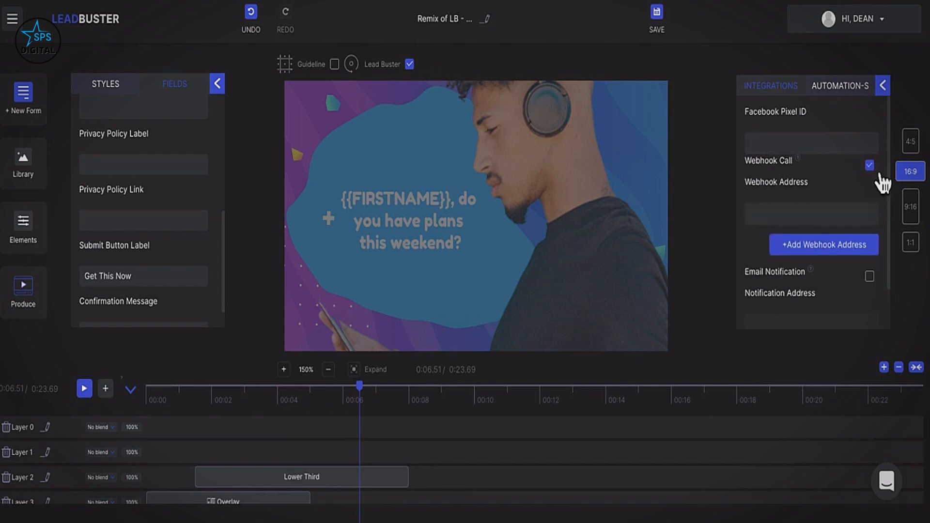
left_click(824, 246)
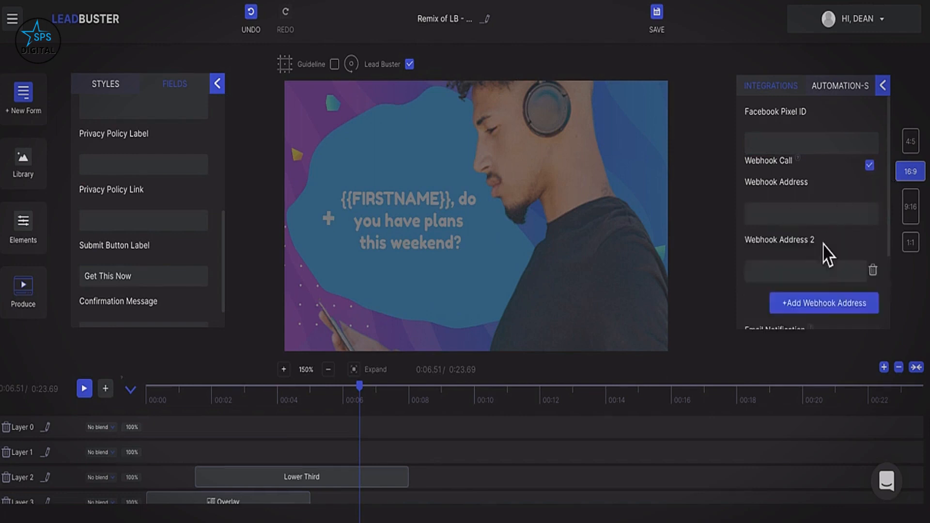
left_click(823, 305)
scroll(819, 242, "down", 3)
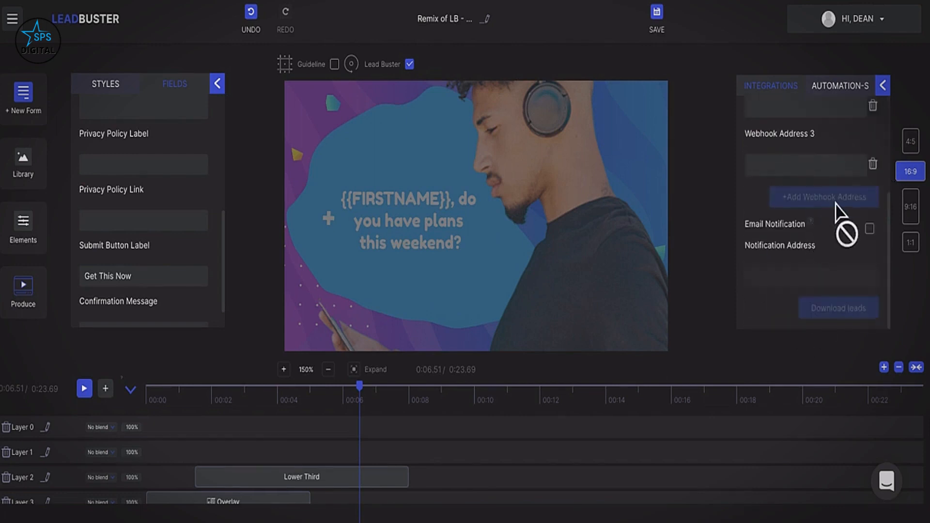
scroll(840, 213, "up", 2)
scroll(840, 213, "up", 2)
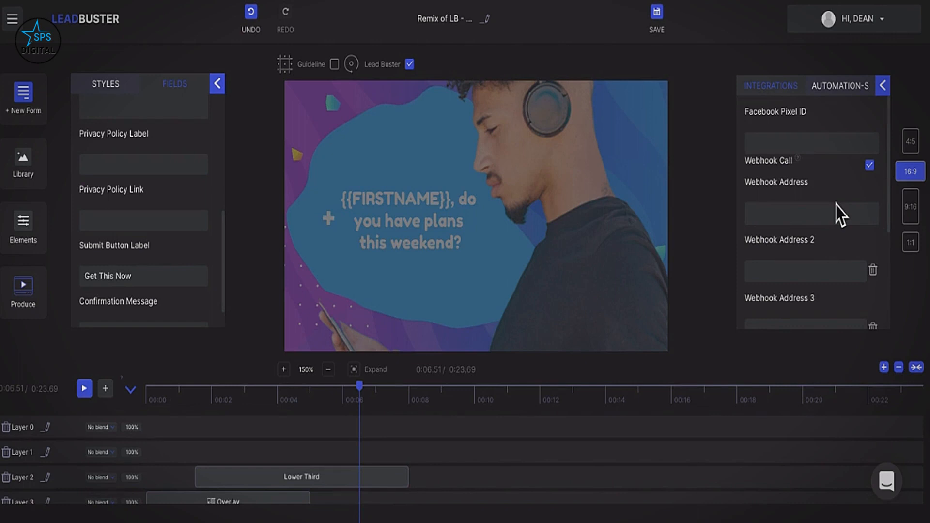
Turn on email notifications to the account owner's address, then preview 9:16 and 4:5 formats.
left_click(771, 214)
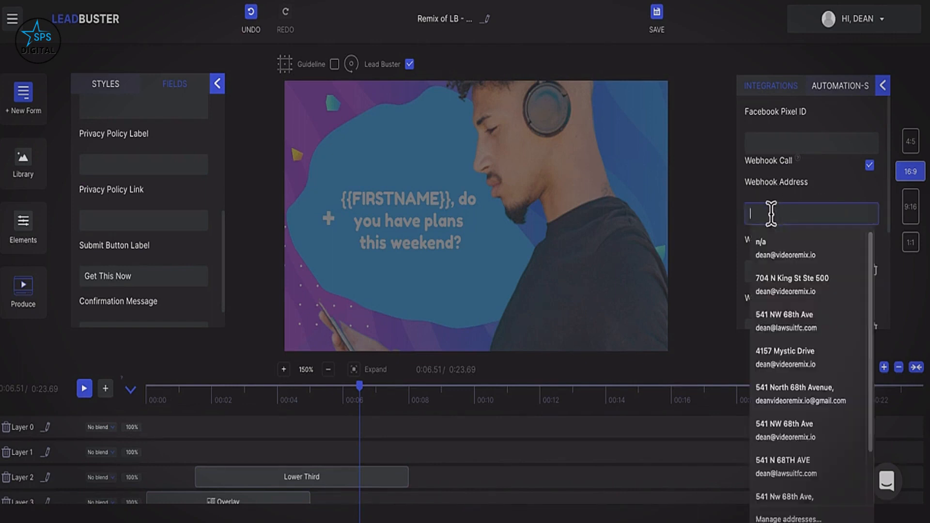
scroll(771, 213, "down", 1)
scroll(813, 254, "down", 3)
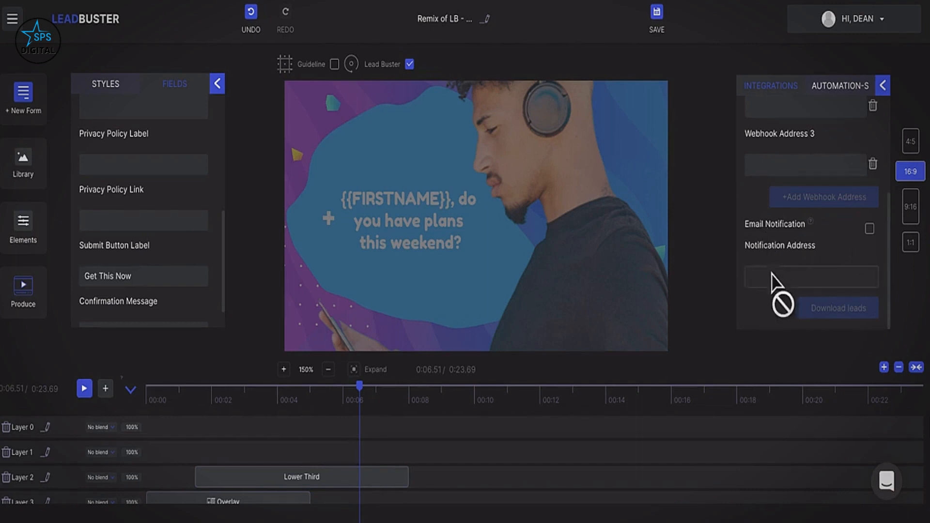
left_click(870, 228)
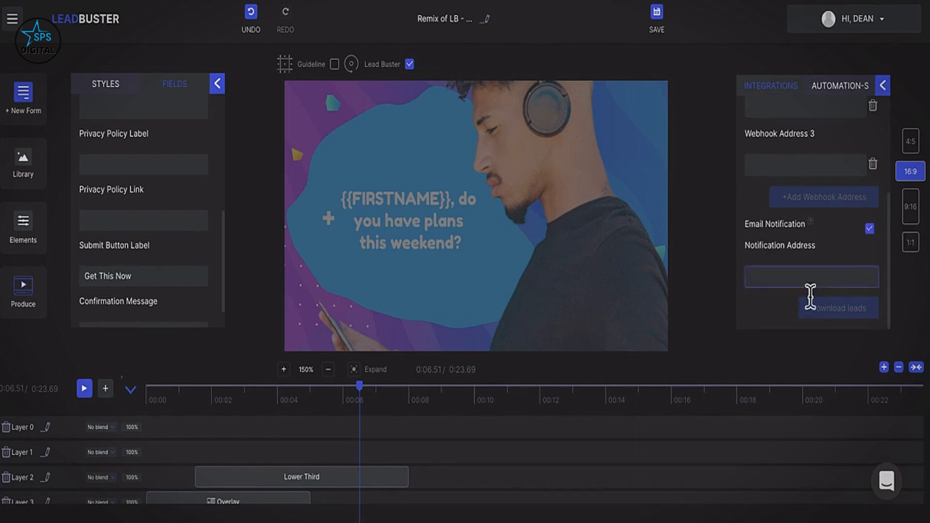
left_click(782, 276)
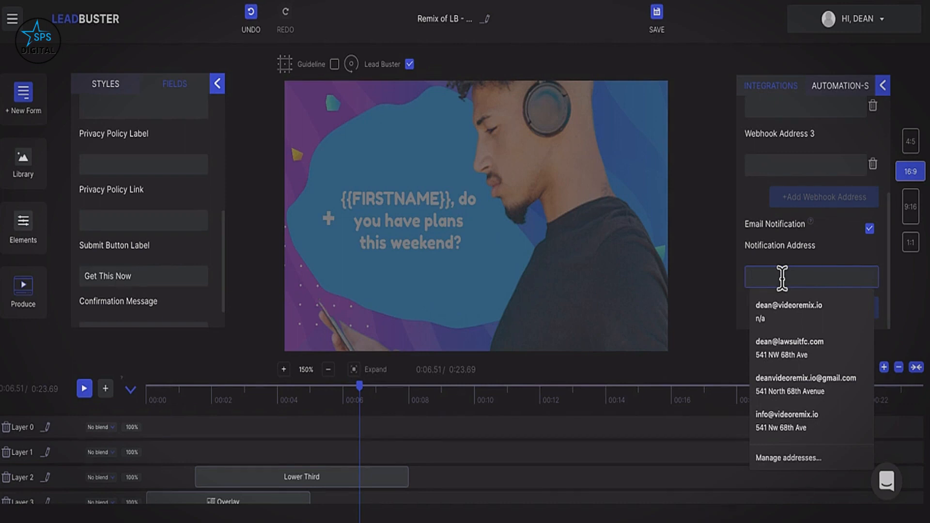
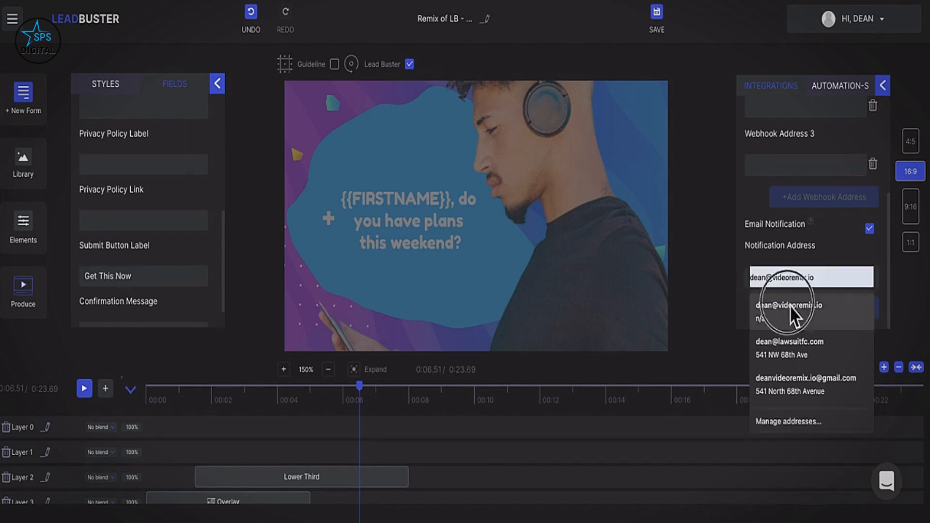
left_click(791, 315)
type(", d")
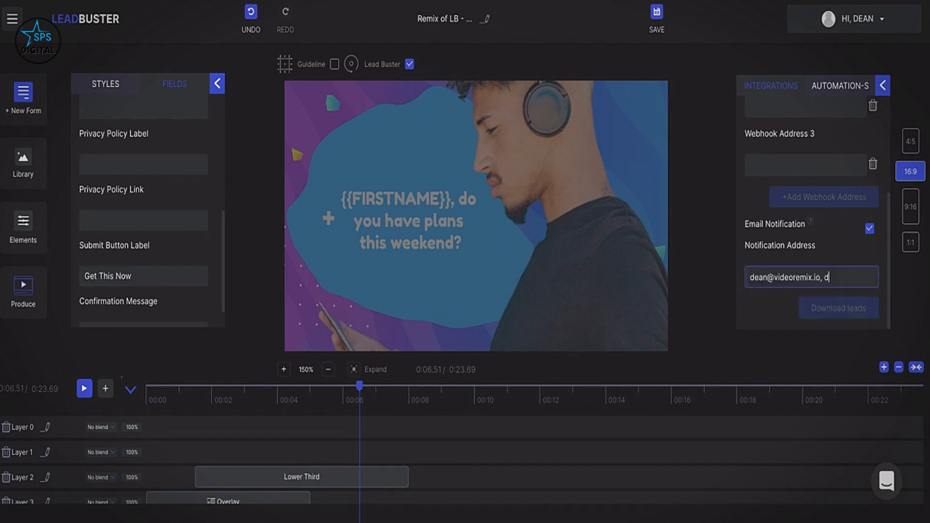
key("BackSpace")
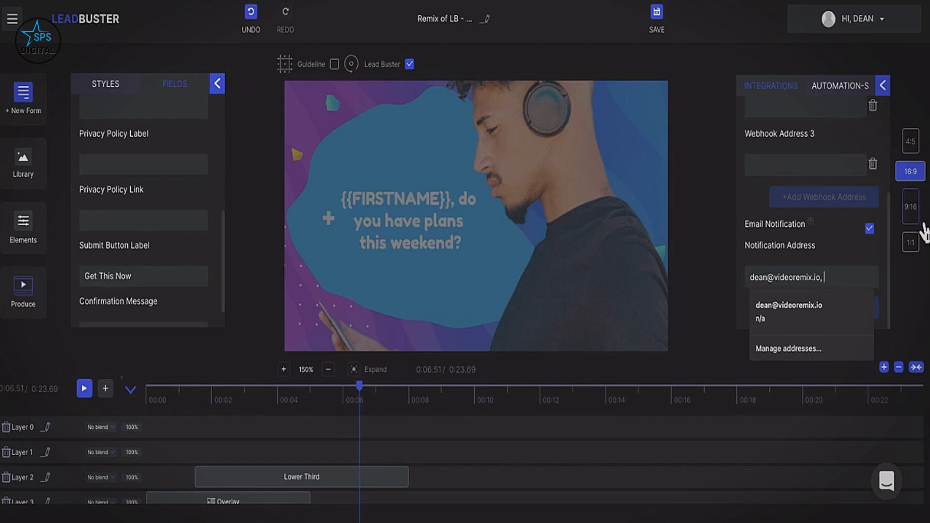
left_click(917, 221)
left_click(912, 141)
Set the canvas to square 1:1 after trying 16:9 and 9:16, keeping the notification address.
left_click(913, 171)
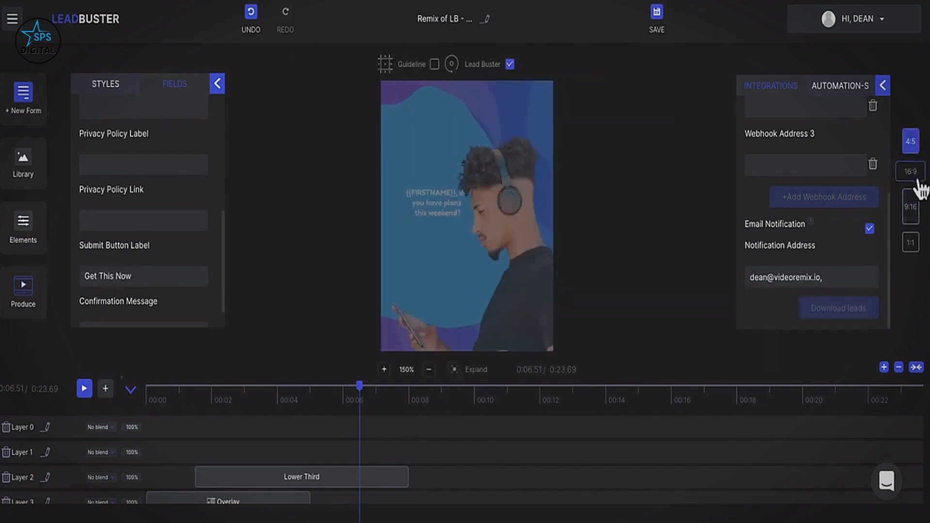
left_click(912, 214)
left_click(911, 243)
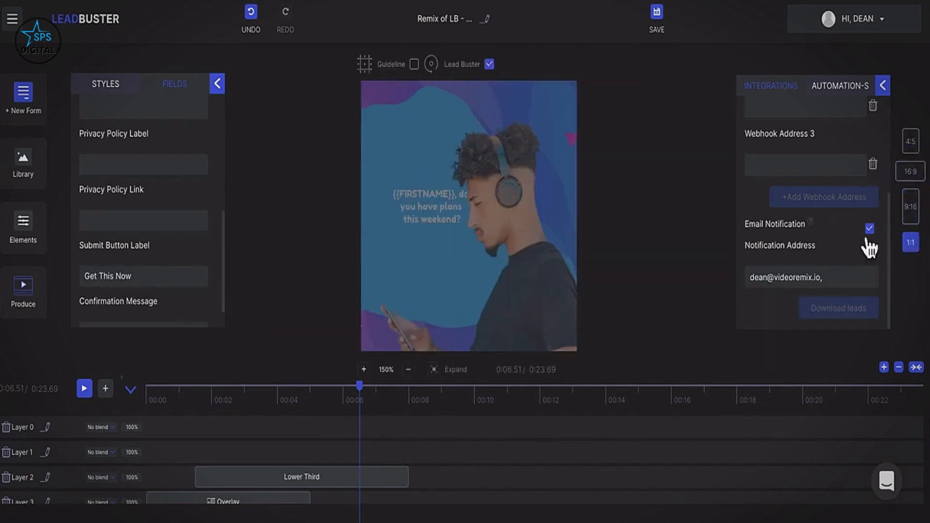
left_click(834, 284)
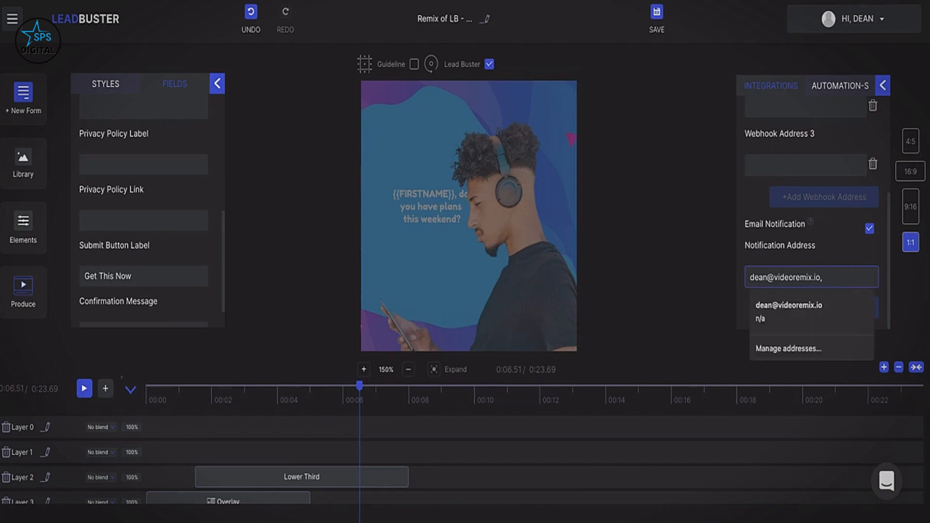
left_click(722, 225)
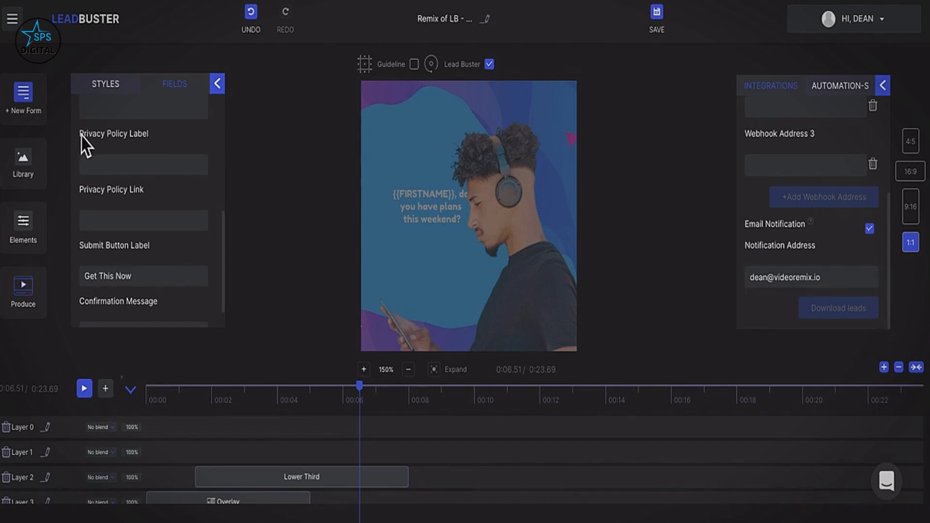
Reopen the Custom lead form's Styles tab and look over its brand logo and background image options.
left_click(30, 97)
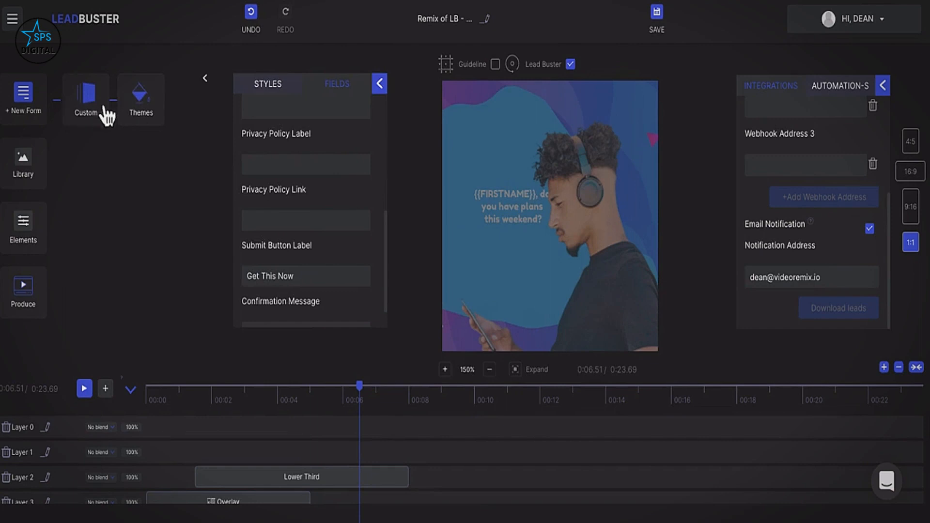
left_click(107, 111)
scroll(136, 223, "up", 5)
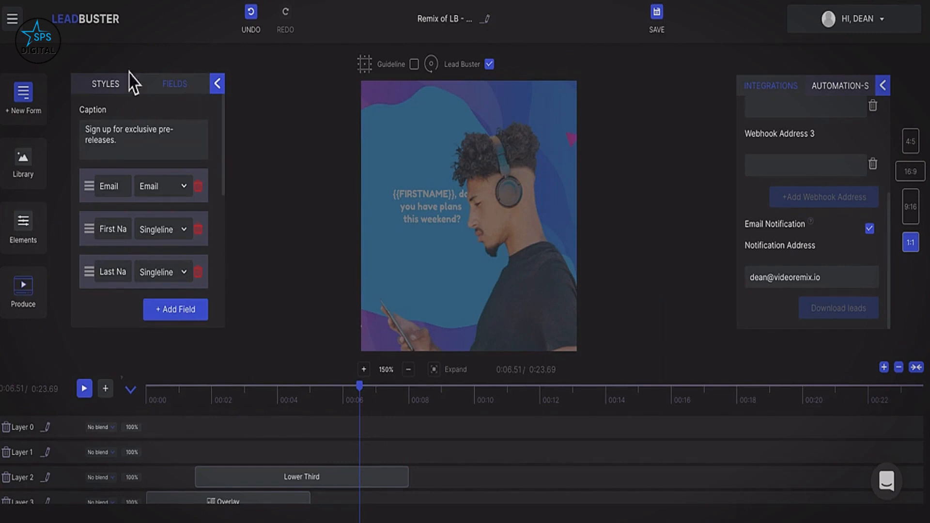
left_click(118, 92)
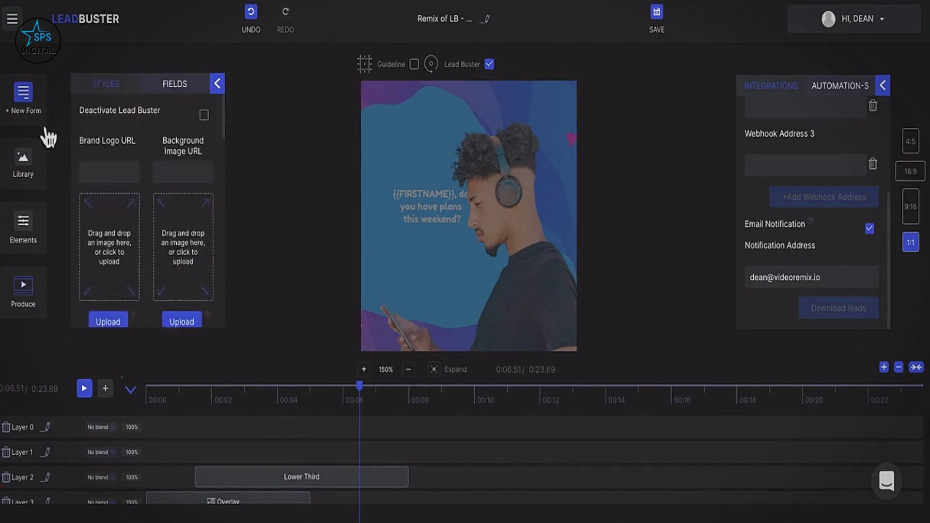
left_click(30, 175)
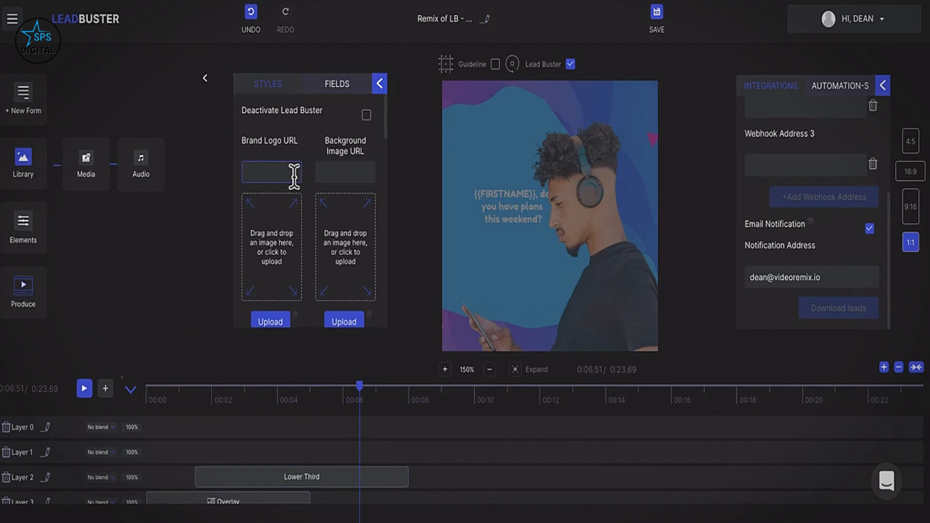
left_click(207, 81)
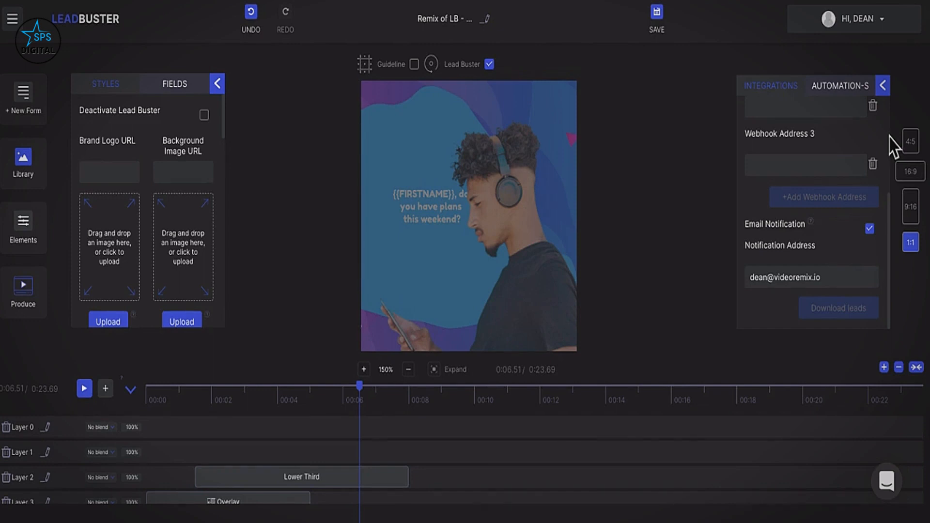
scroll(149, 286, "down", 5)
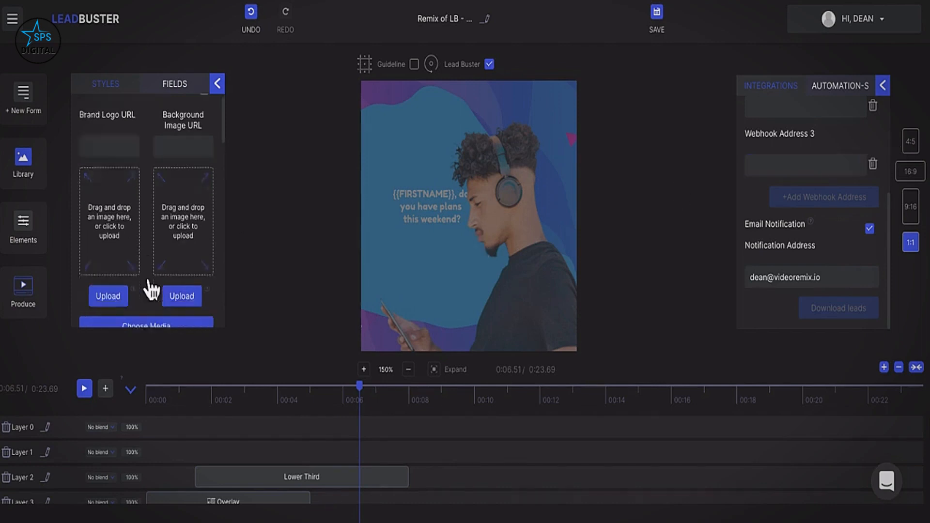
scroll(149, 287, "down", 8)
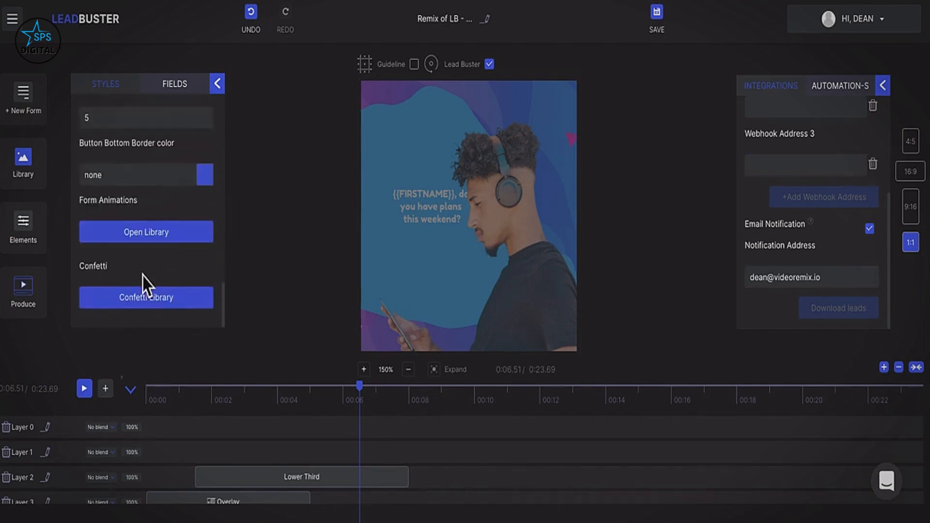
scroll(148, 286, "up", 7)
scroll(151, 303, "up", 6)
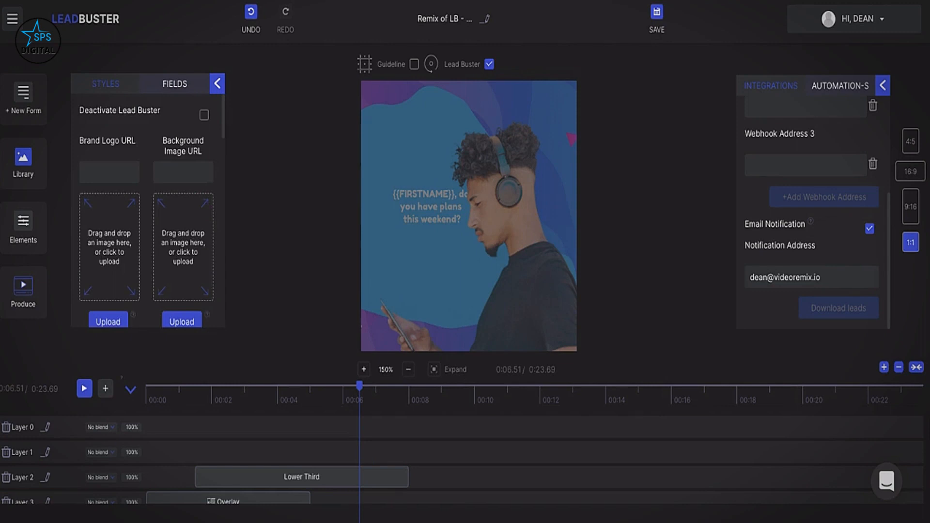